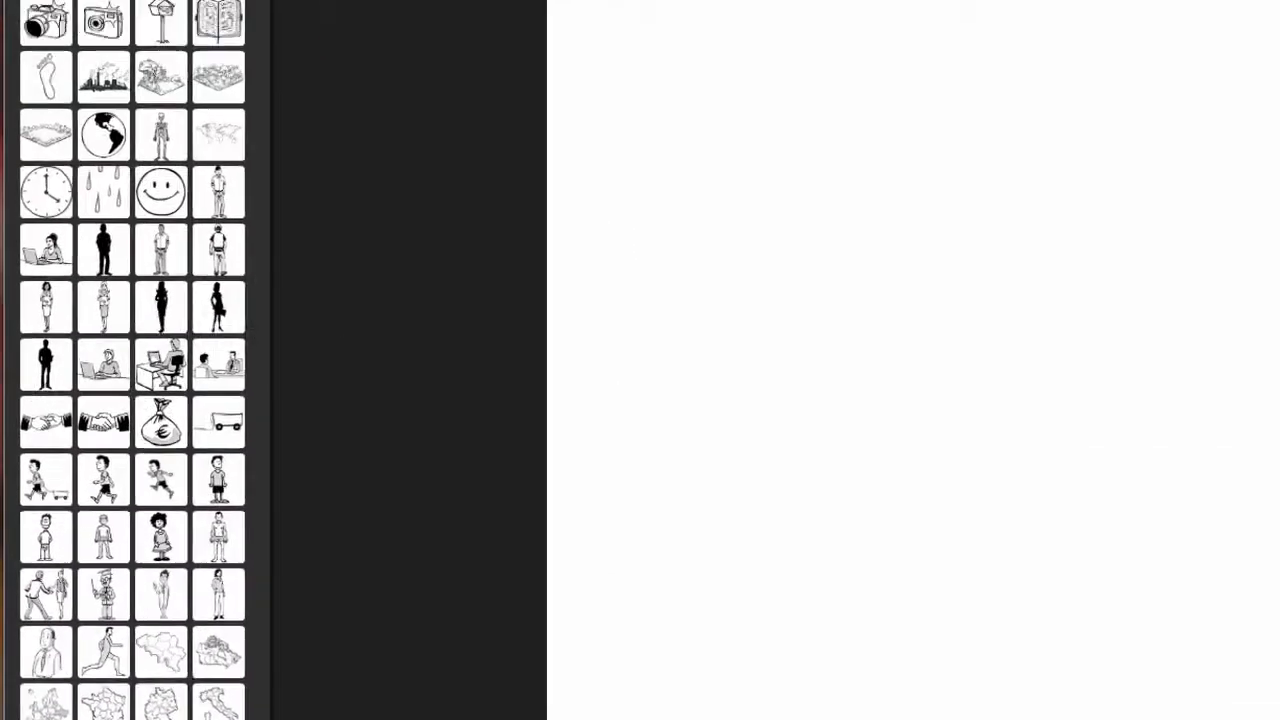
Step: Show objects of all styles in the Moovly Library, browse to its third page, and check the Personal Library's images
{"action": "left_click", "coordinate": [140, 127]}
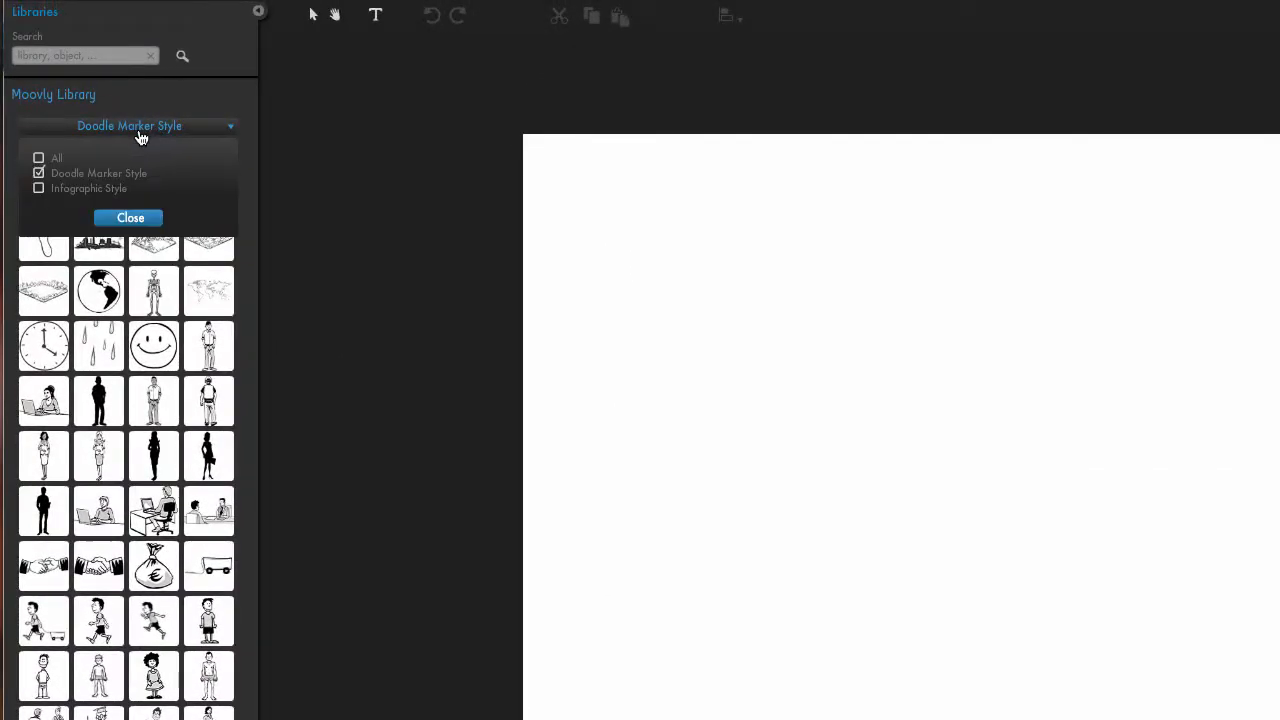
{"action": "left_click", "coordinate": [39, 159]}
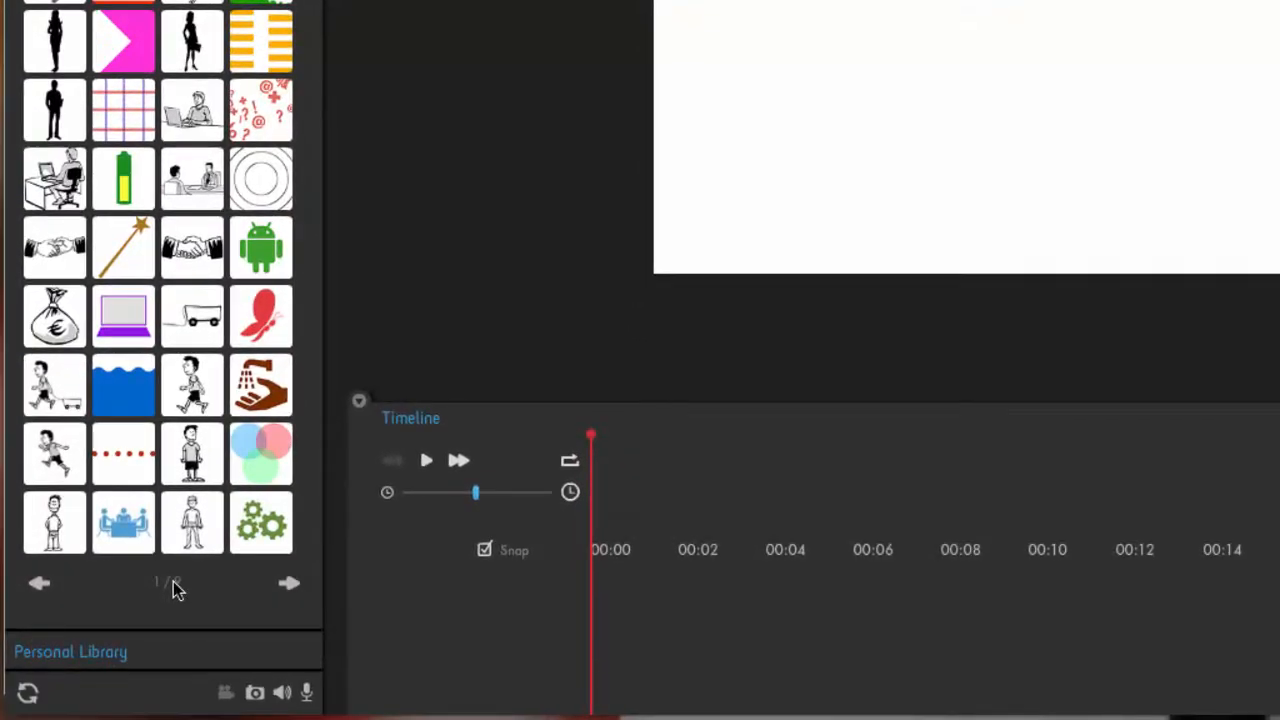
{"action": "left_click", "coordinate": [288, 584]}
{"action": "left_click", "coordinate": [289, 590]}
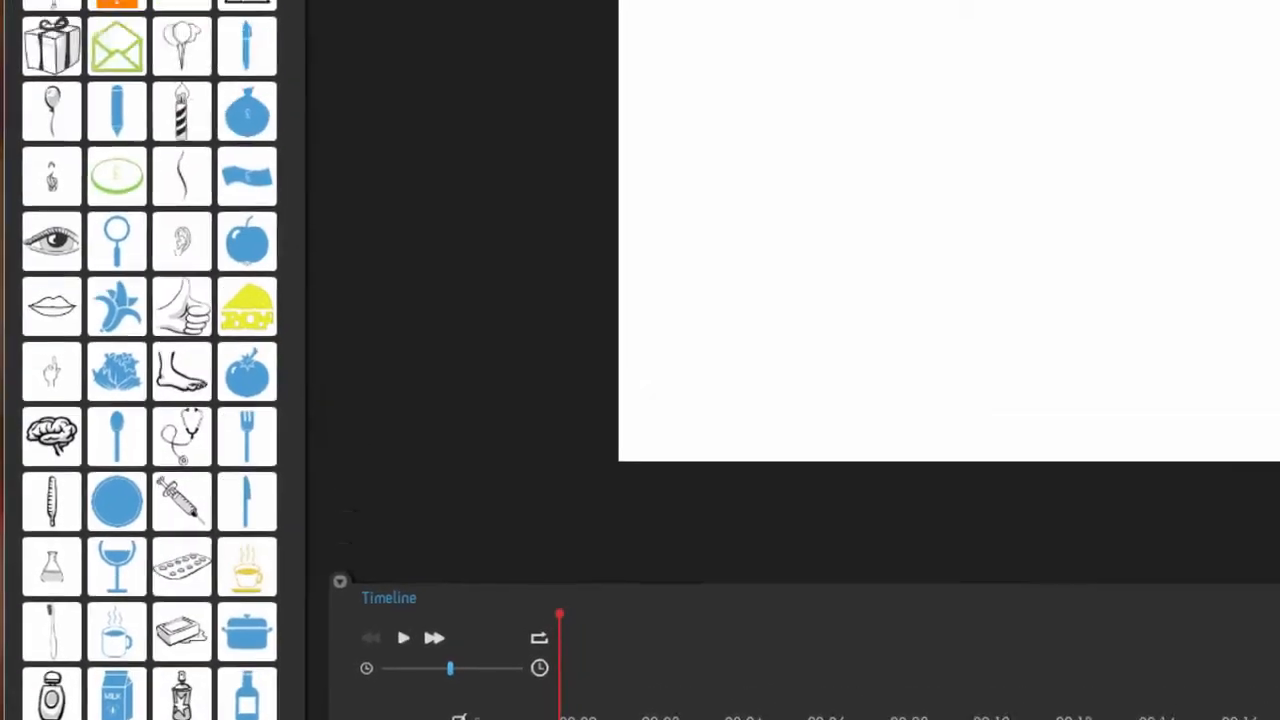
{"action": "left_click", "coordinate": [112, 655]}
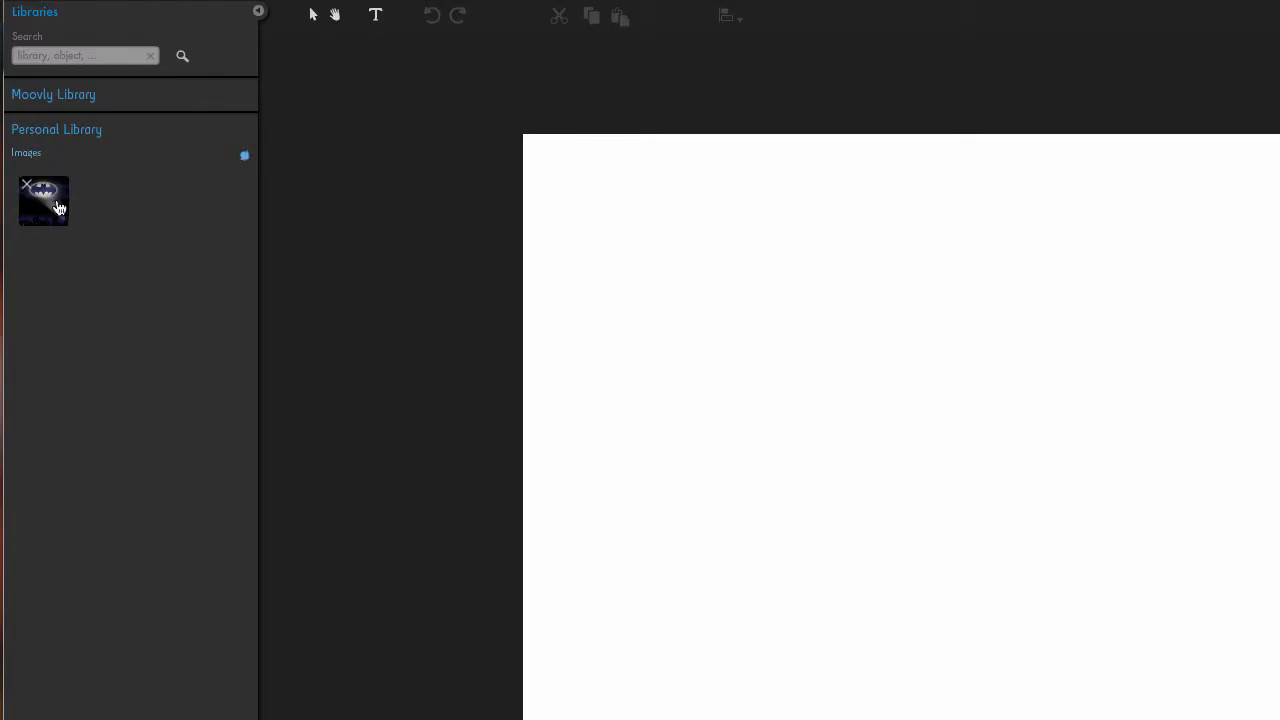
{"action": "left_click", "coordinate": [55, 97]}
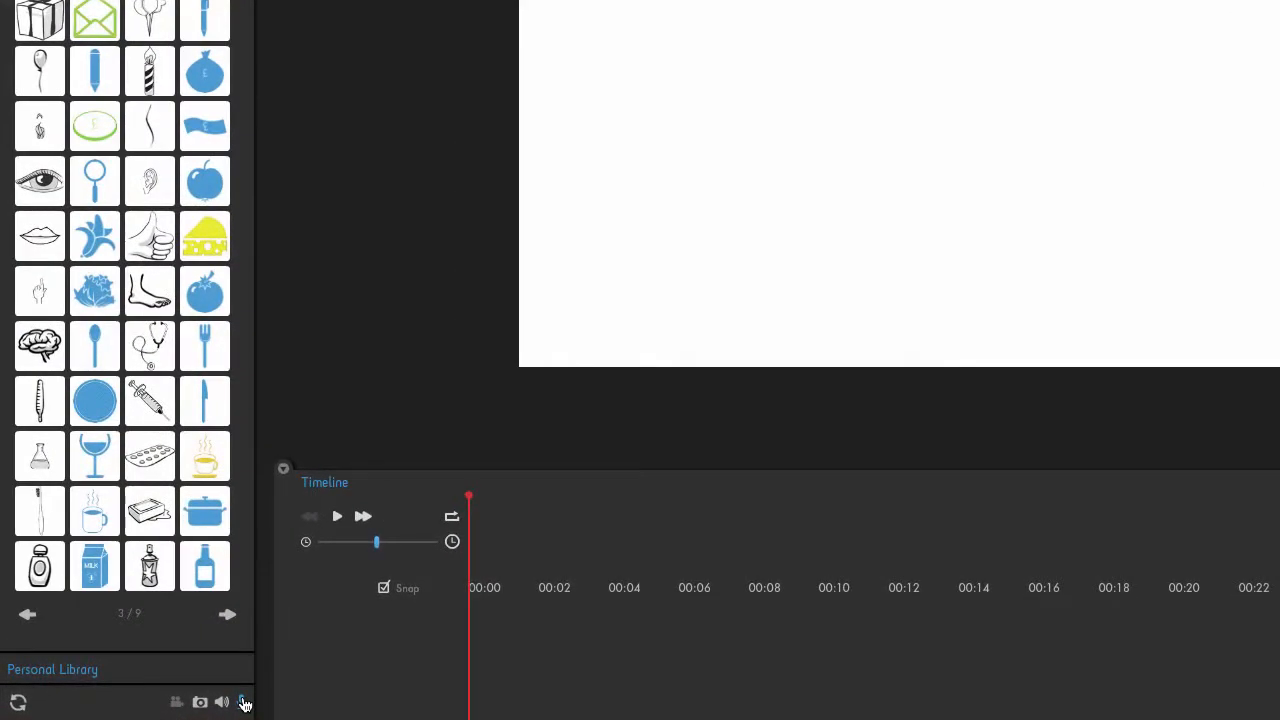
Step: Start a new sound recording with microphone access allowed and title it "Audio track test 1"
{"action": "left_click", "coordinate": [244, 702]}
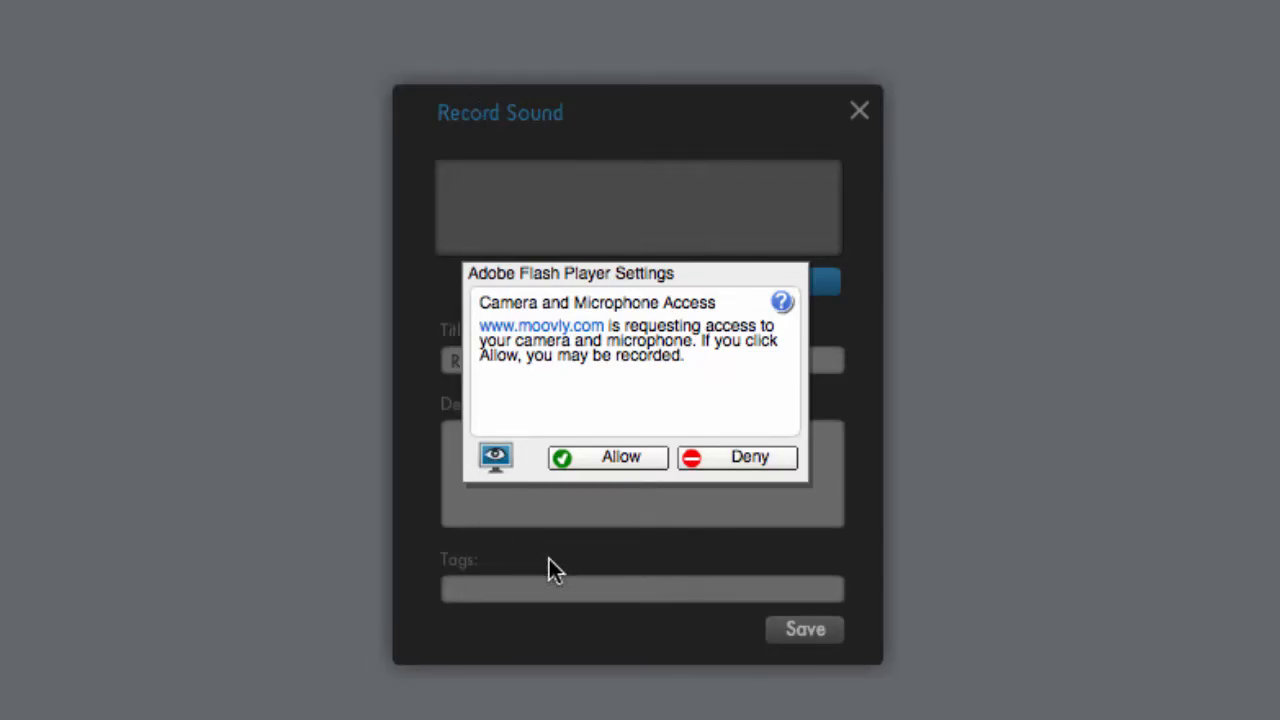
{"action": "left_click", "coordinate": [621, 458]}
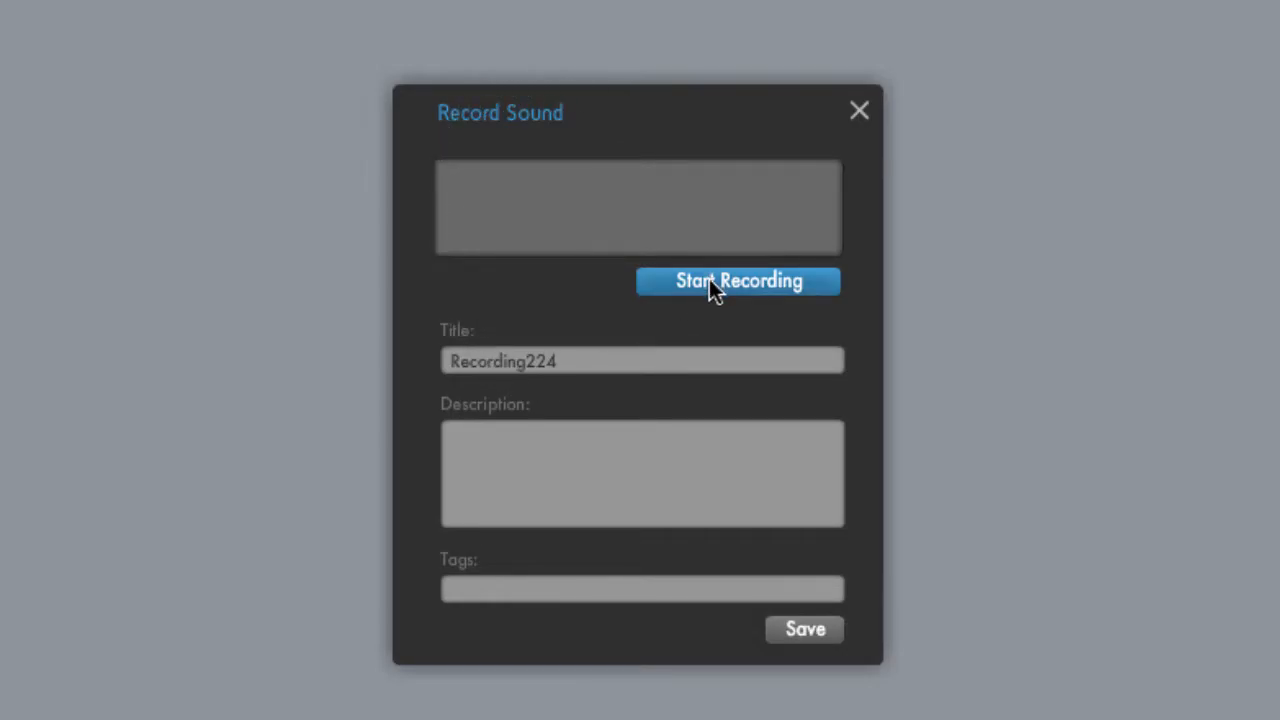
{"action": "double_click", "coordinate": [591, 360]}
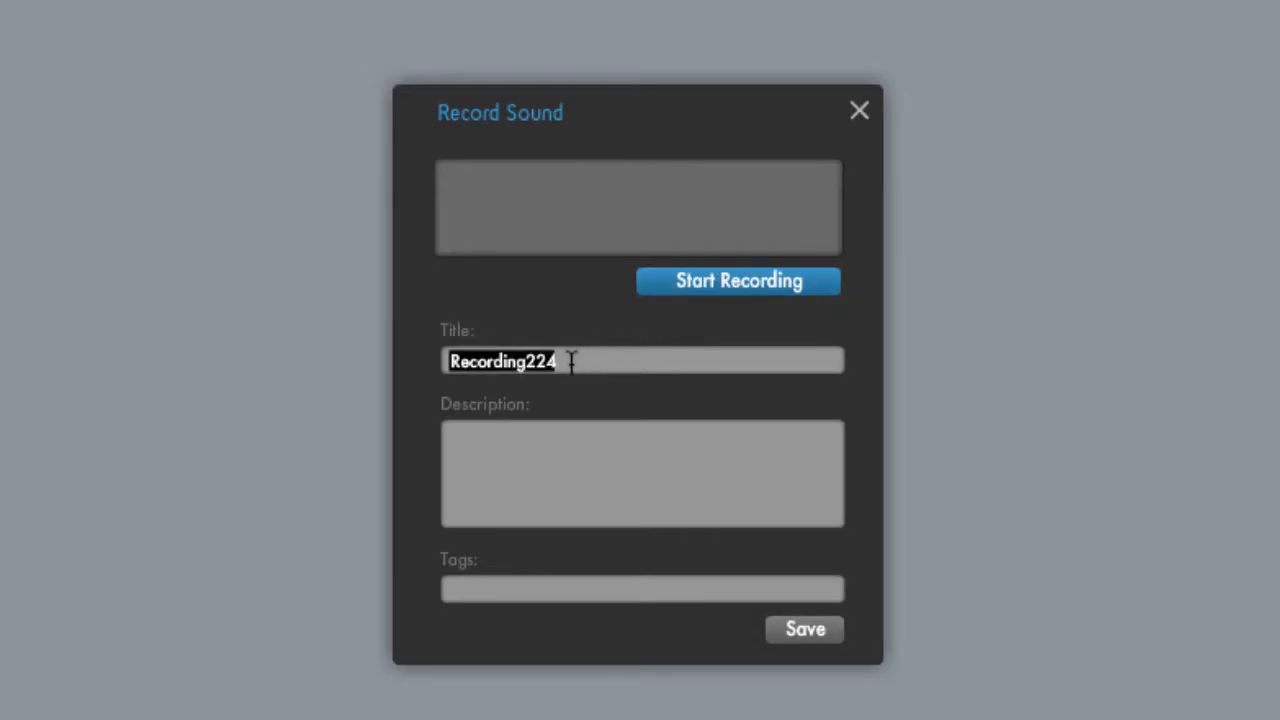
{"action": "type", "text": "A"}
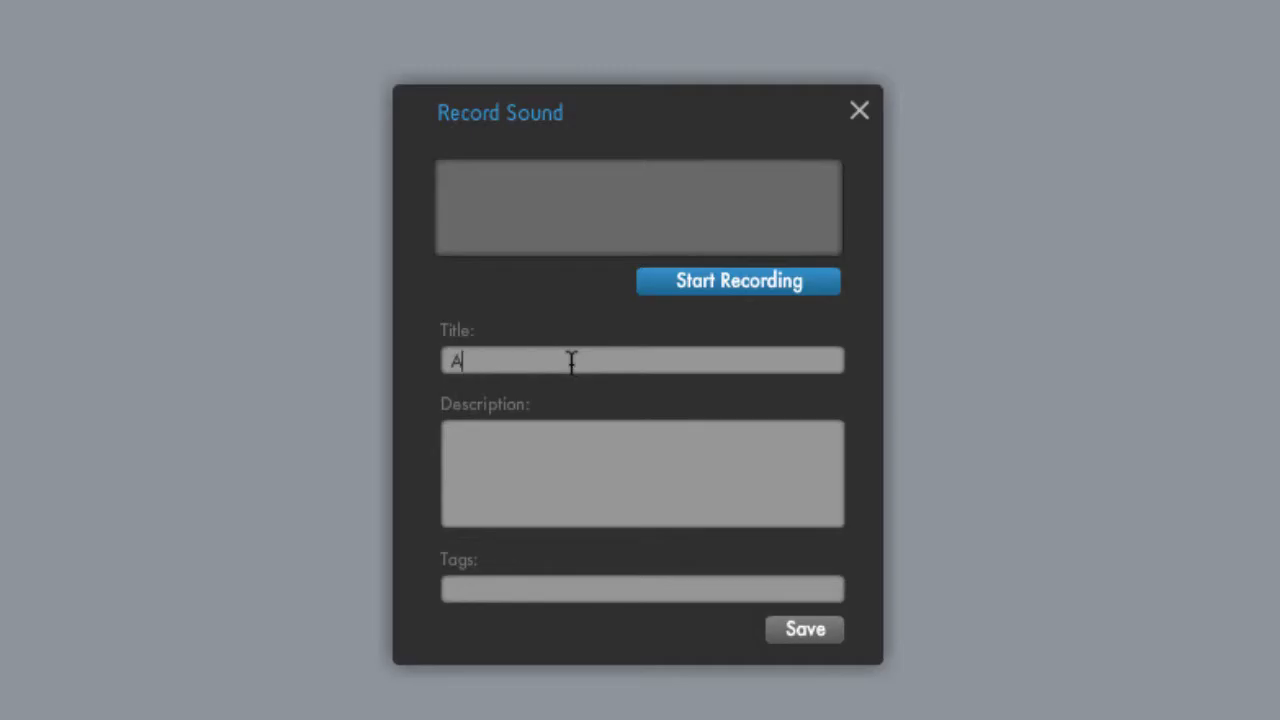
{"action": "type", "text": "udio track test 1"}
Step: Record about 15 seconds of voice audio and save it to the Personal Library
{"action": "left_click", "coordinate": [551, 482]}
{"action": "left_click", "coordinate": [523, 588]}
{"action": "left_click", "coordinate": [676, 281]}
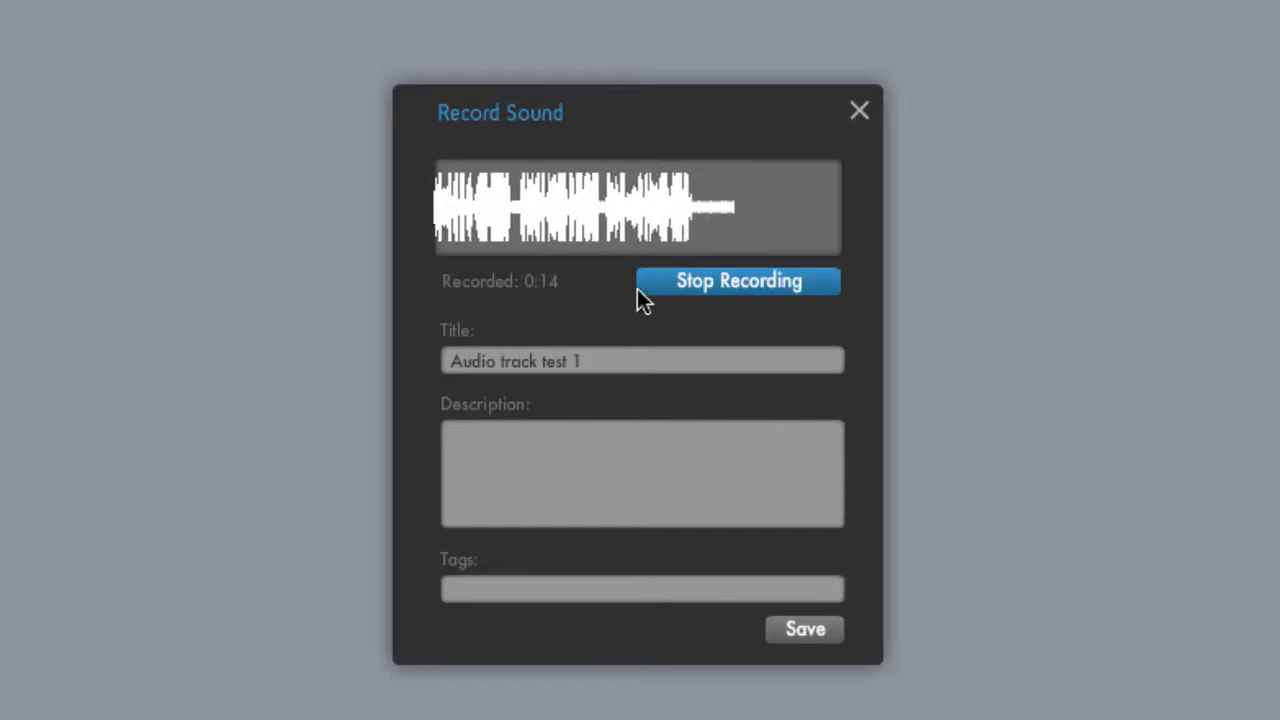
{"action": "left_click", "coordinate": [676, 282]}
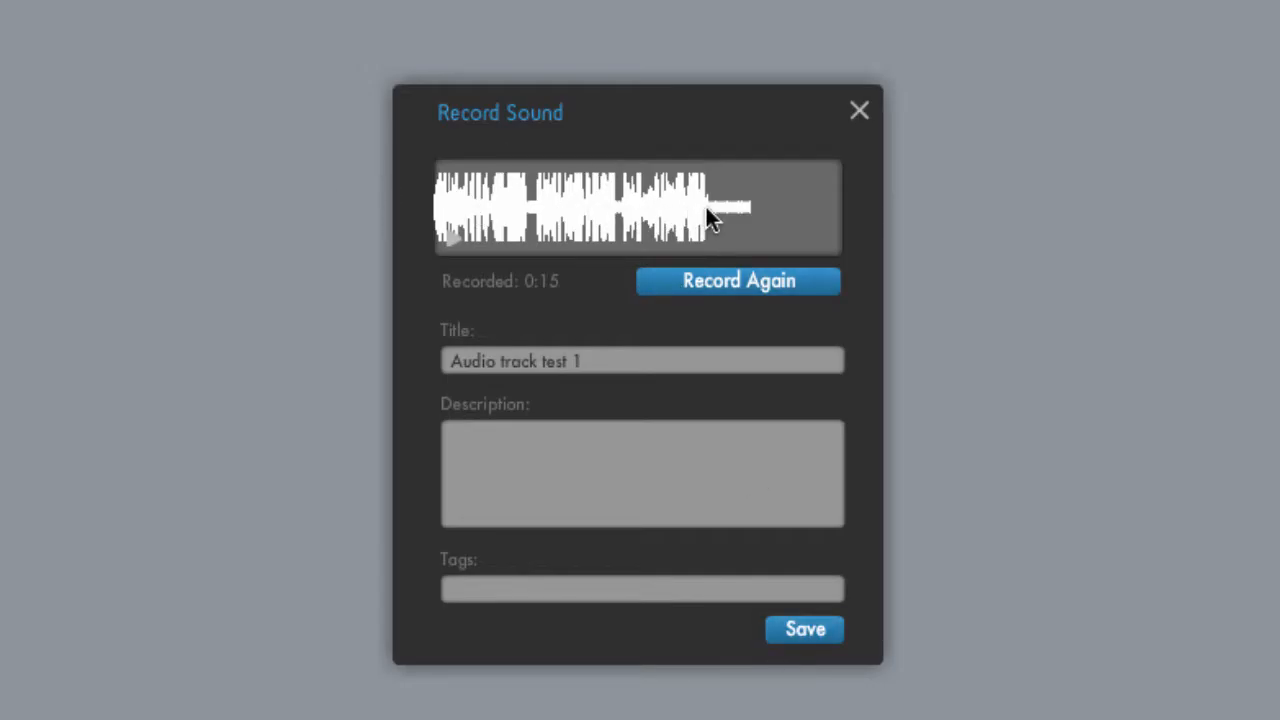
{"action": "left_click", "coordinate": [809, 630]}
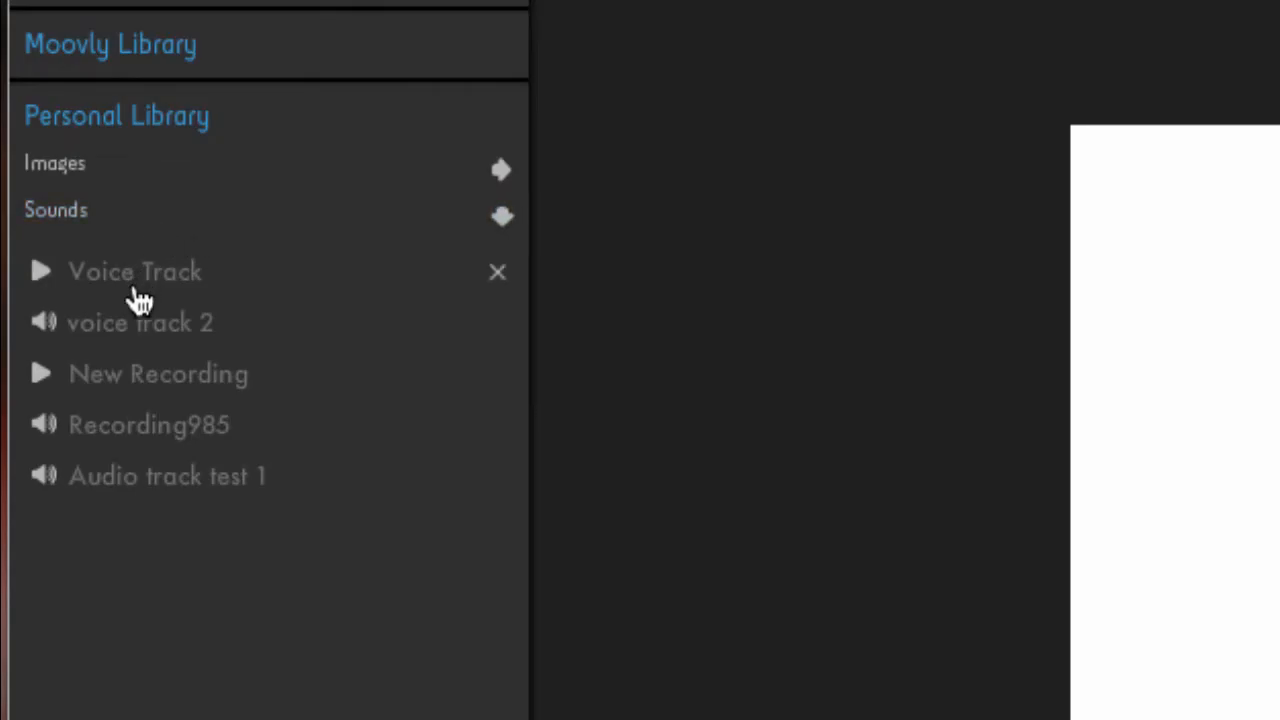
Step: Add the "Audio track test 1" sound from the Personal Library to the stage
{"action": "left_click", "coordinate": [52, 170]}
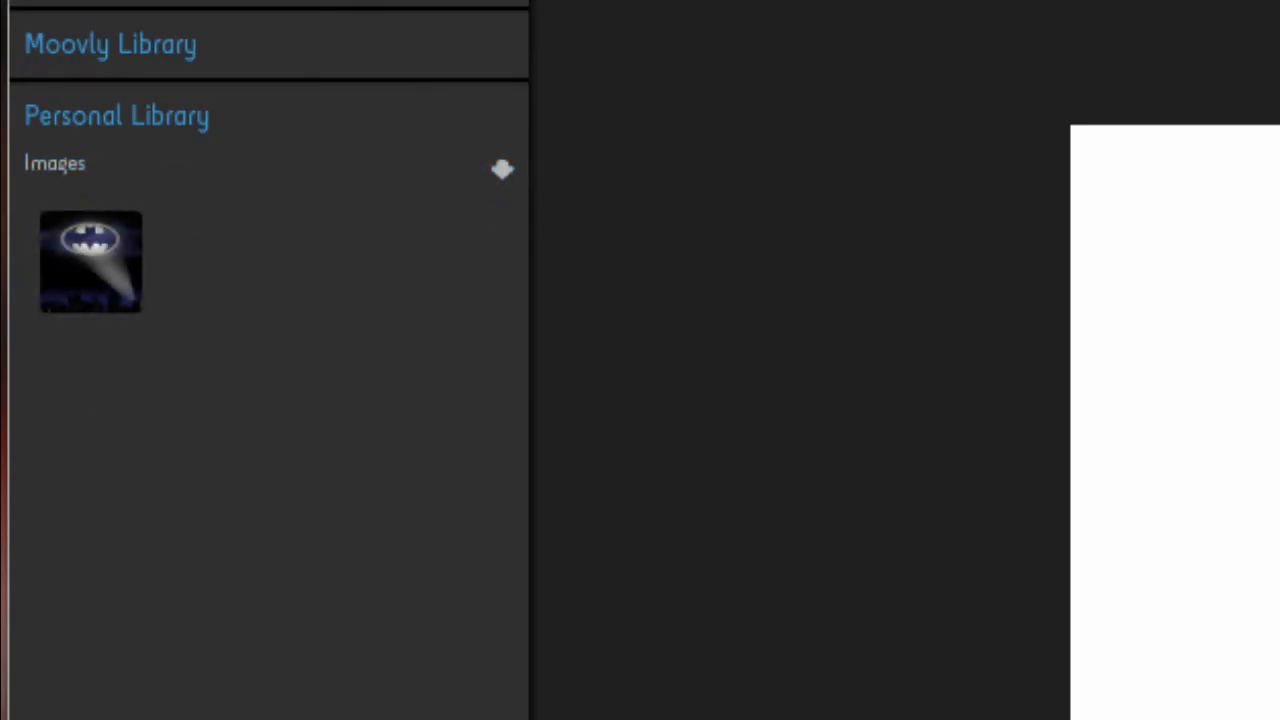
{"action": "left_click", "coordinate": [60, 716]}
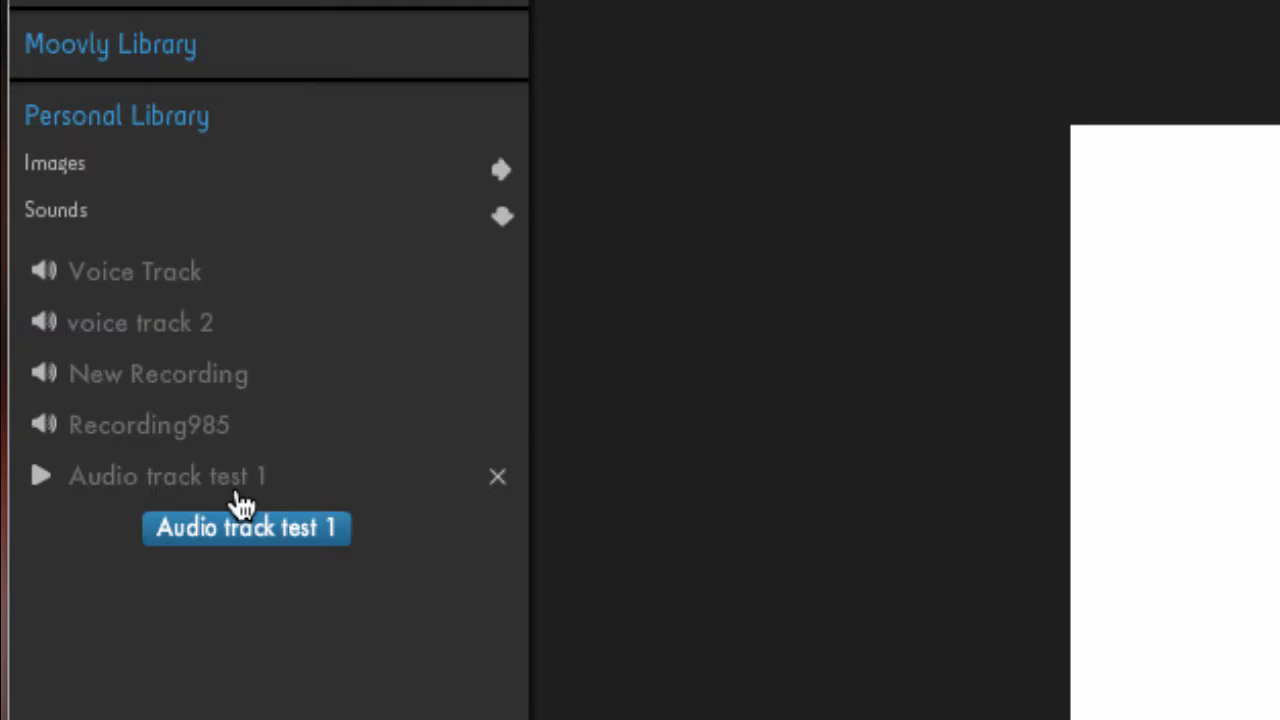
{"action": "left_click_drag", "start_coordinate": [134, 497], "coordinate": [945, 519]}
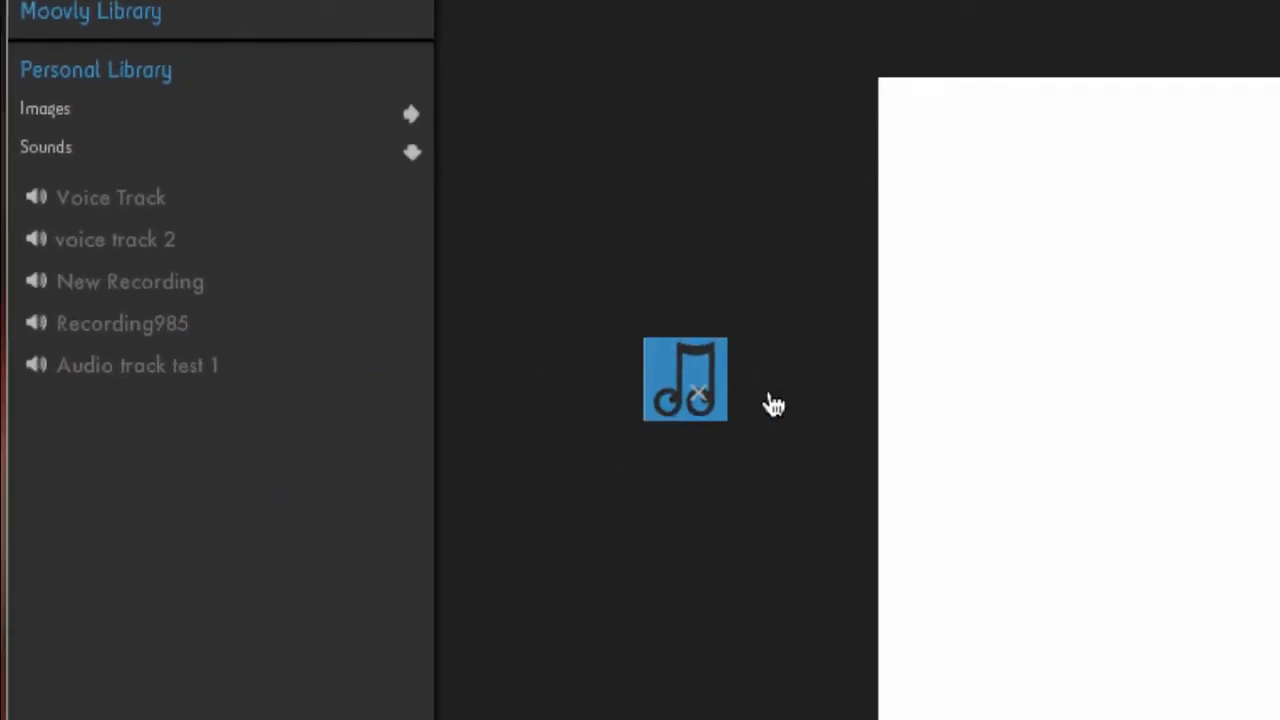
{"action": "left_click_drag", "start_coordinate": [775, 404], "coordinate": [1102, 446]}
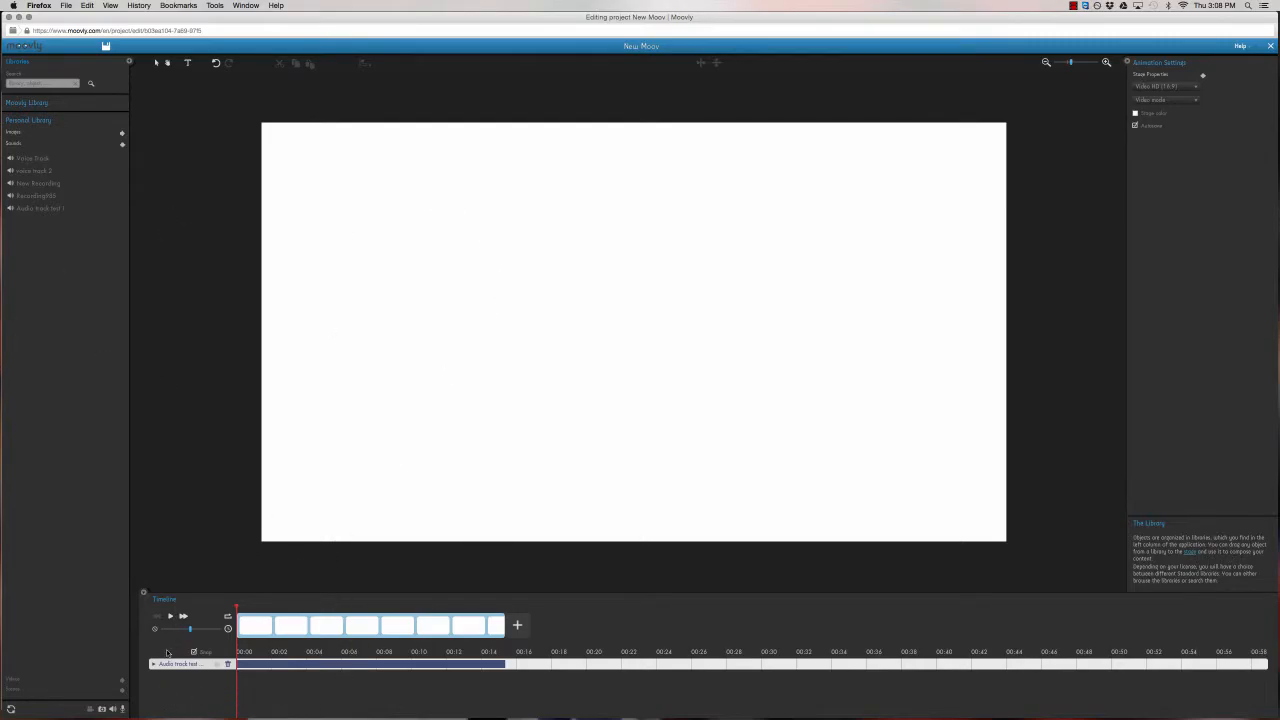
Step: Turn on looping, play back the audio track, and pause it at about 00:04
{"action": "left_click", "coordinate": [228, 618]}
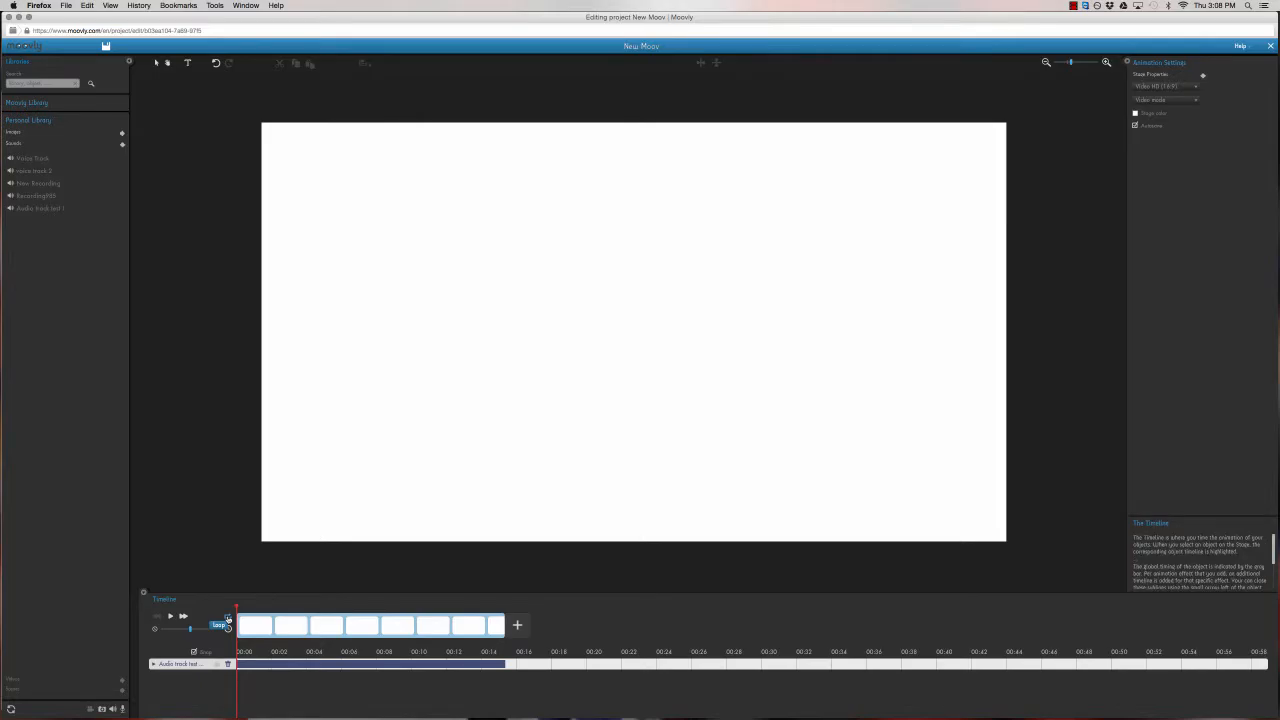
{"action": "key", "text": "space"}
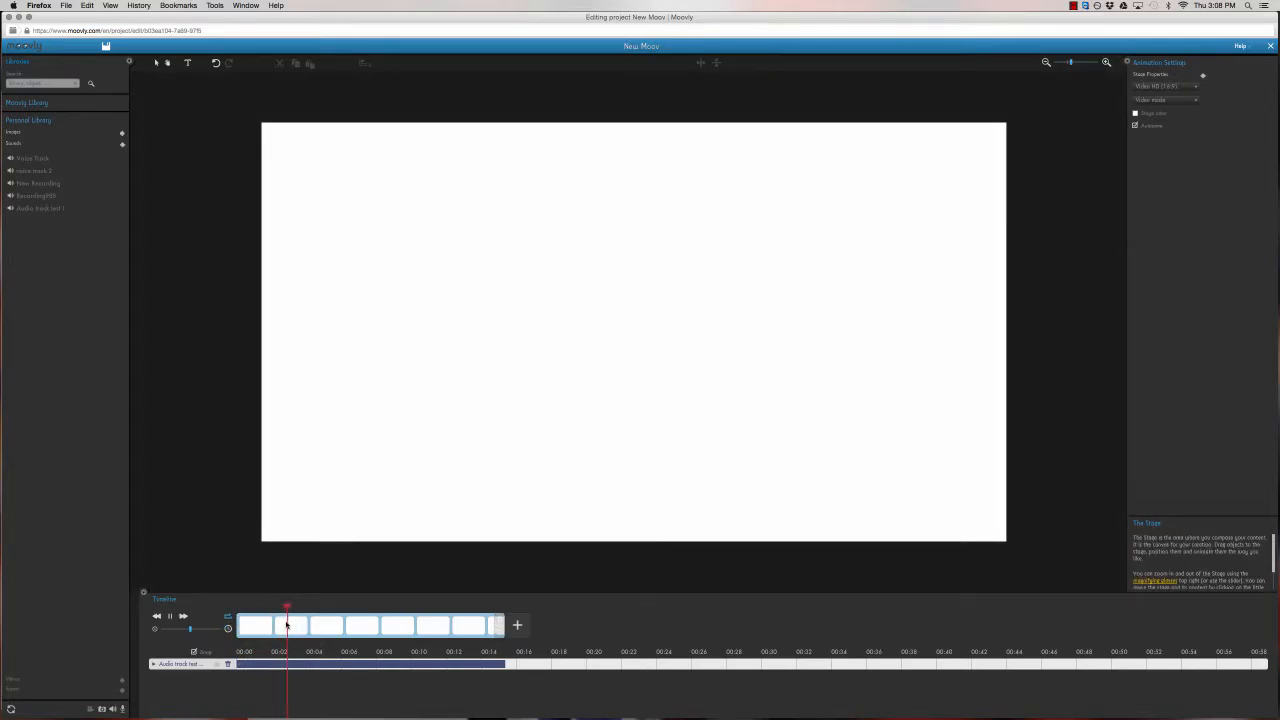
{"action": "key", "text": "space"}
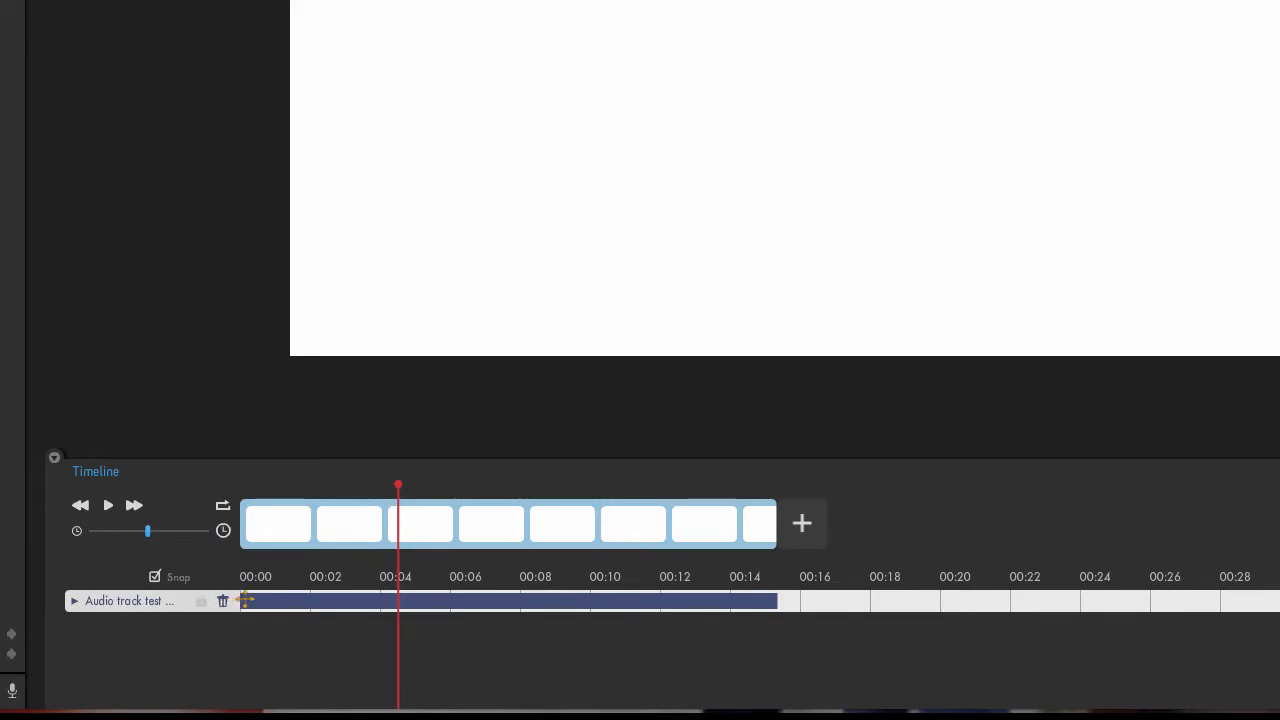
Step: Examine the effects offered for the audio track on the timeline without applying any
{"action": "left_click", "coordinate": [74, 603]}
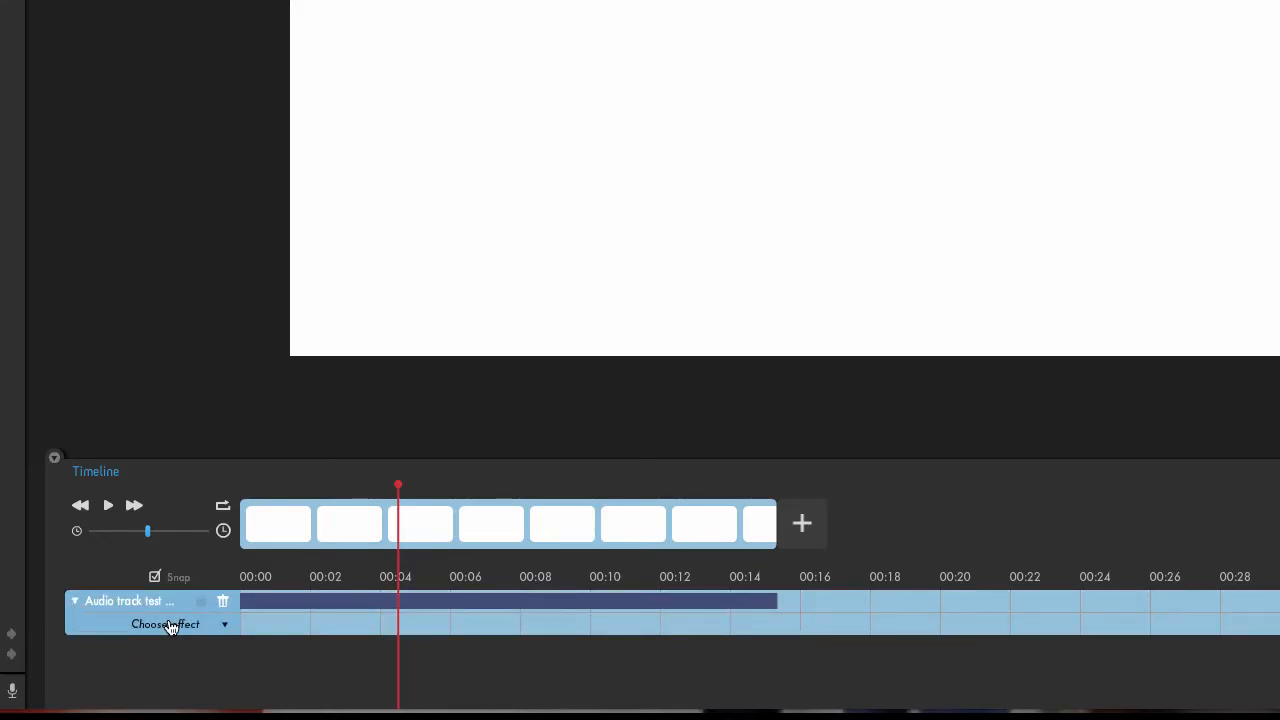
{"action": "left_click", "coordinate": [170, 624]}
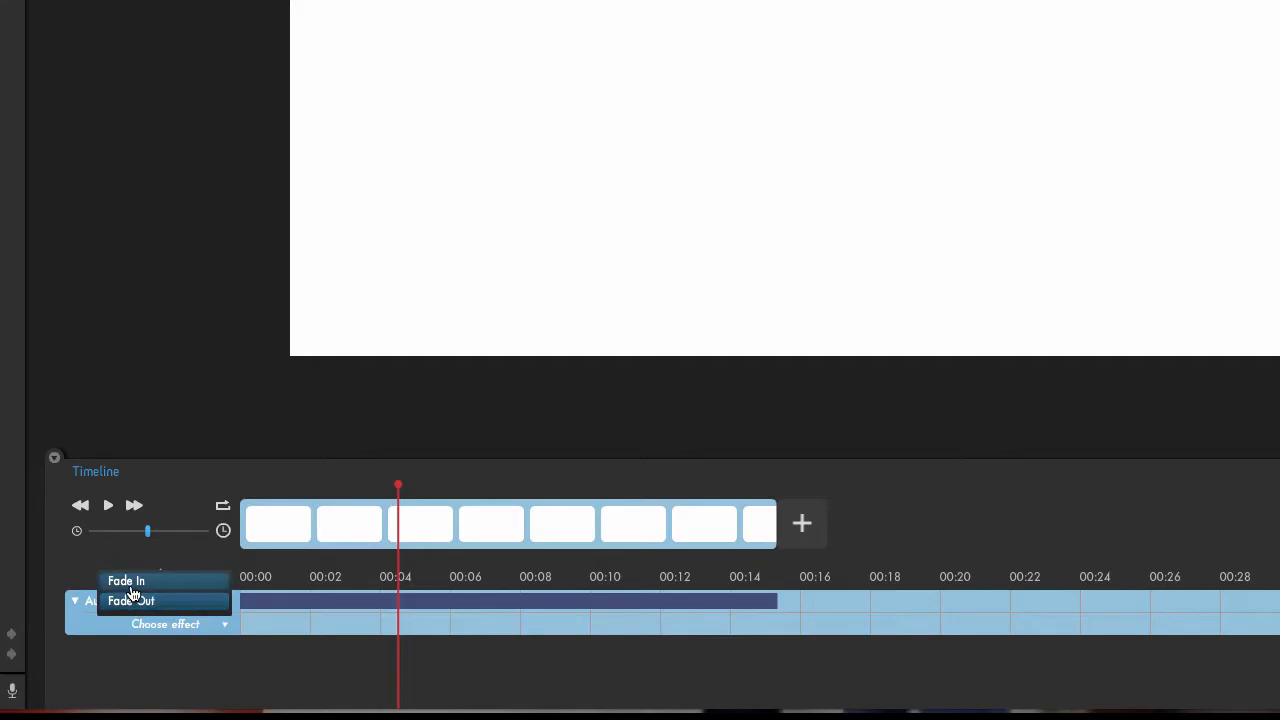
{"action": "left_click", "coordinate": [76, 604]}
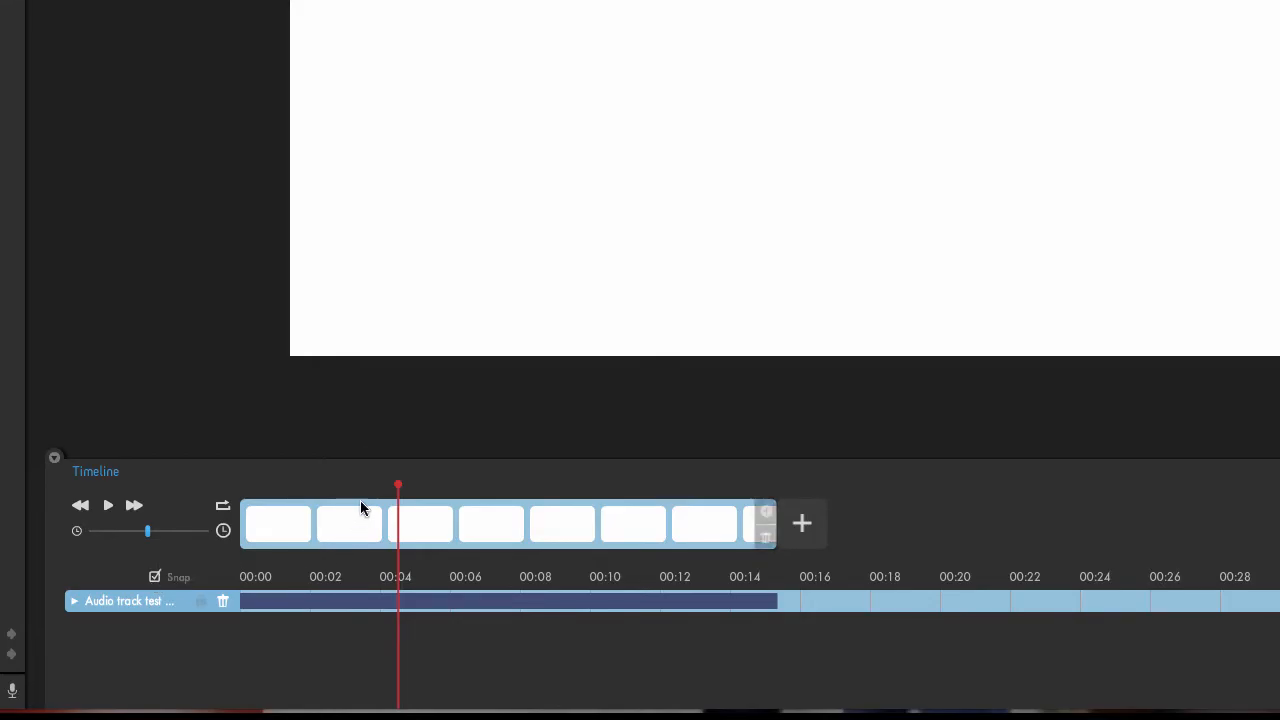
Step: Return the playhead to the start of the timeline and search the library for "city"
{"action": "left_click_drag", "start_coordinate": [398, 486], "coordinate": [223, 503]}
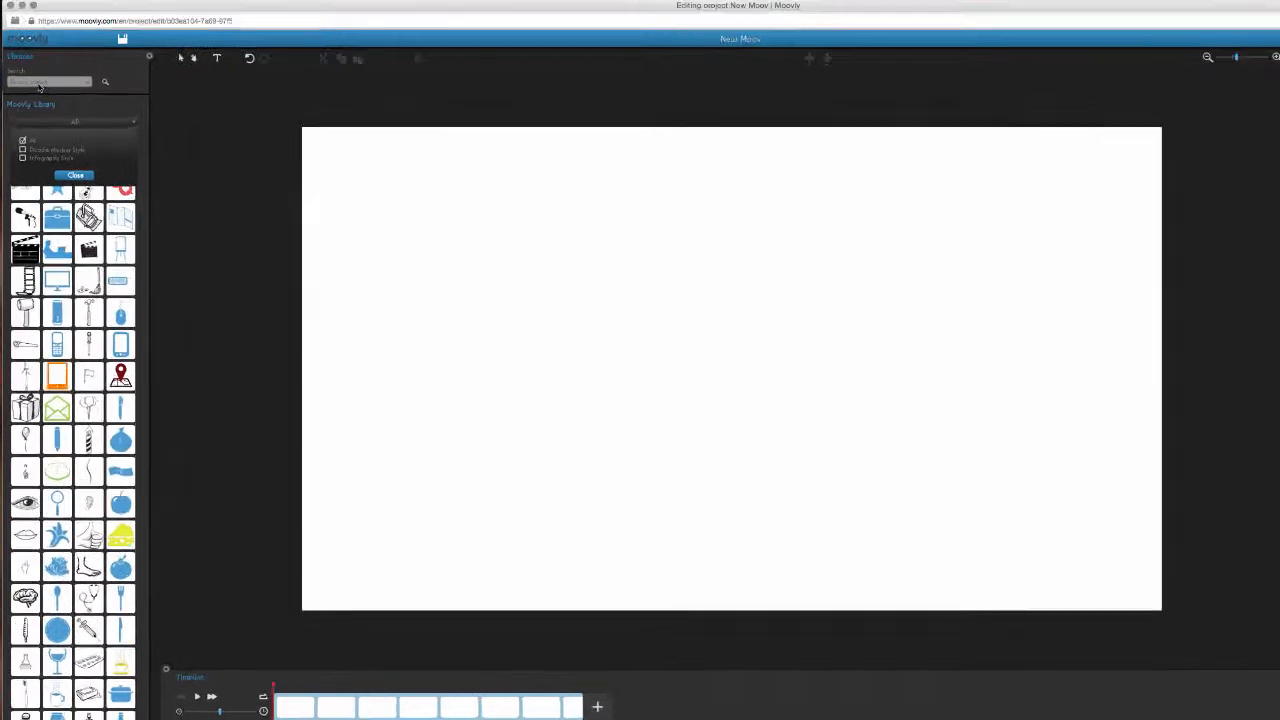
{"action": "left_click", "coordinate": [34, 86]}
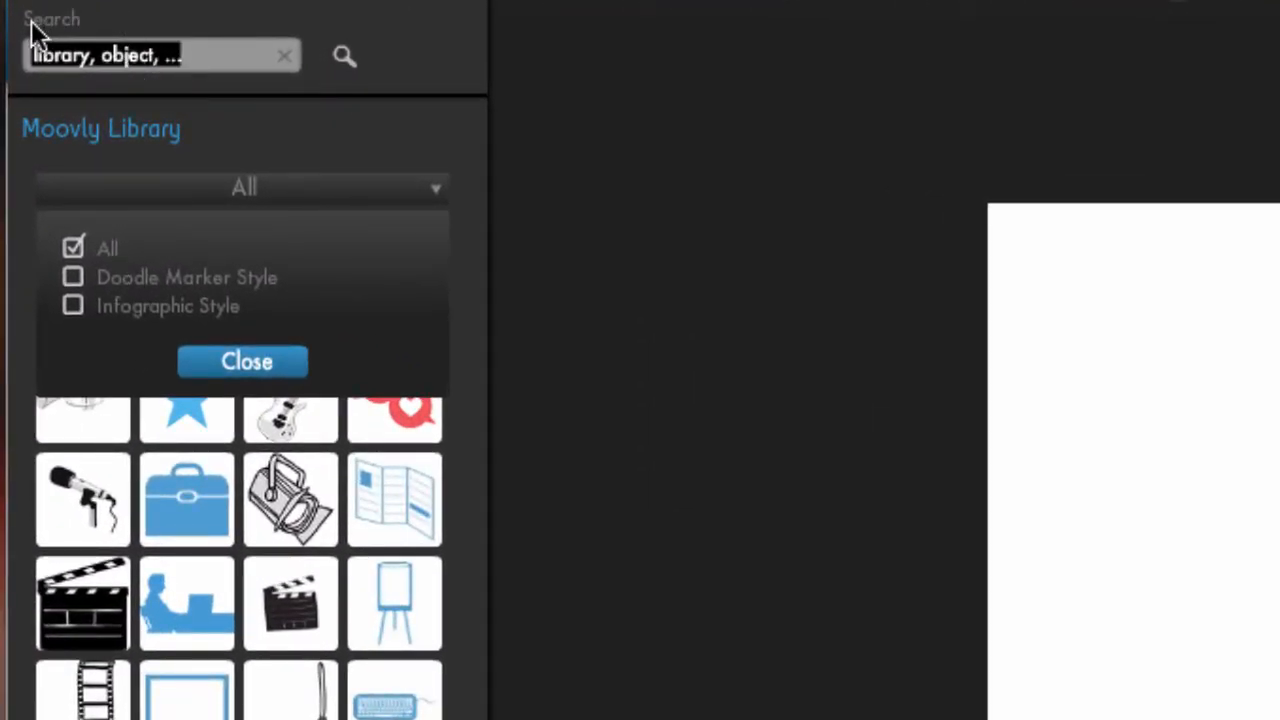
{"action": "type", "text": "city"}
{"action": "key", "text": "Return"}
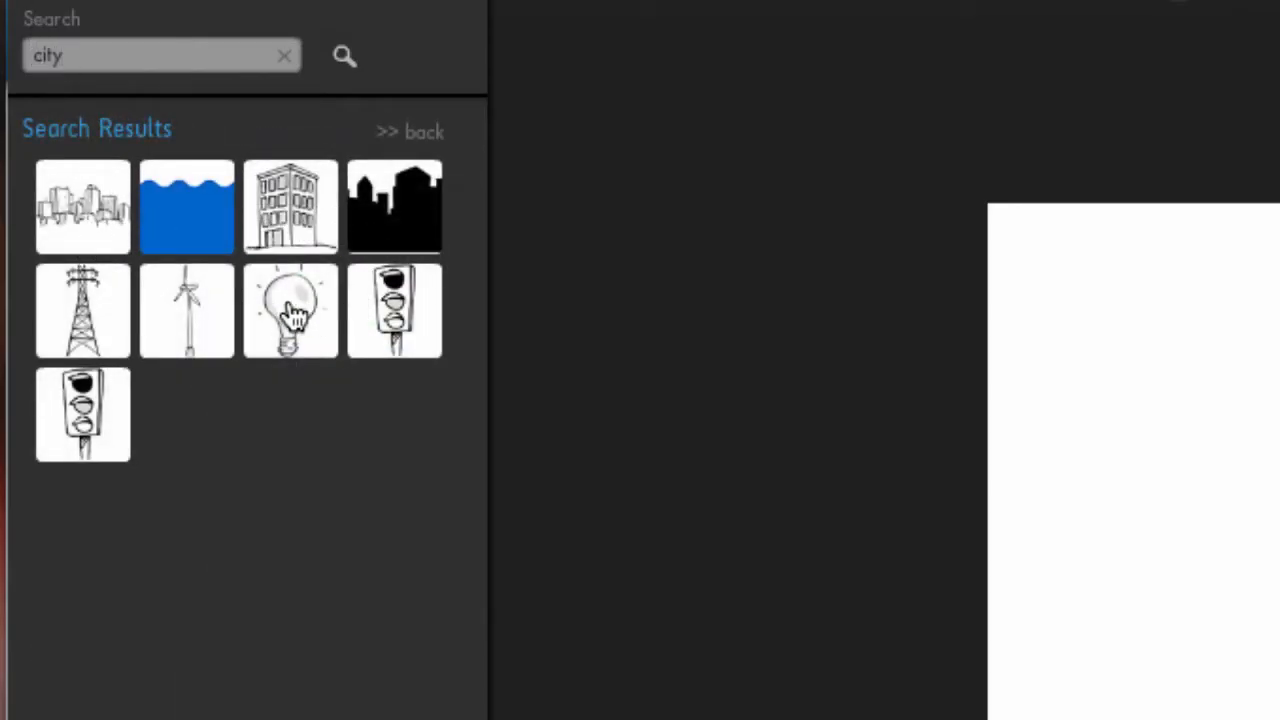
Step: Place the sketched city skyline on the stage and enlarge it to reach the stage's left edge
{"action": "left_click_drag", "start_coordinate": [63, 209], "coordinate": [1279, 655]}
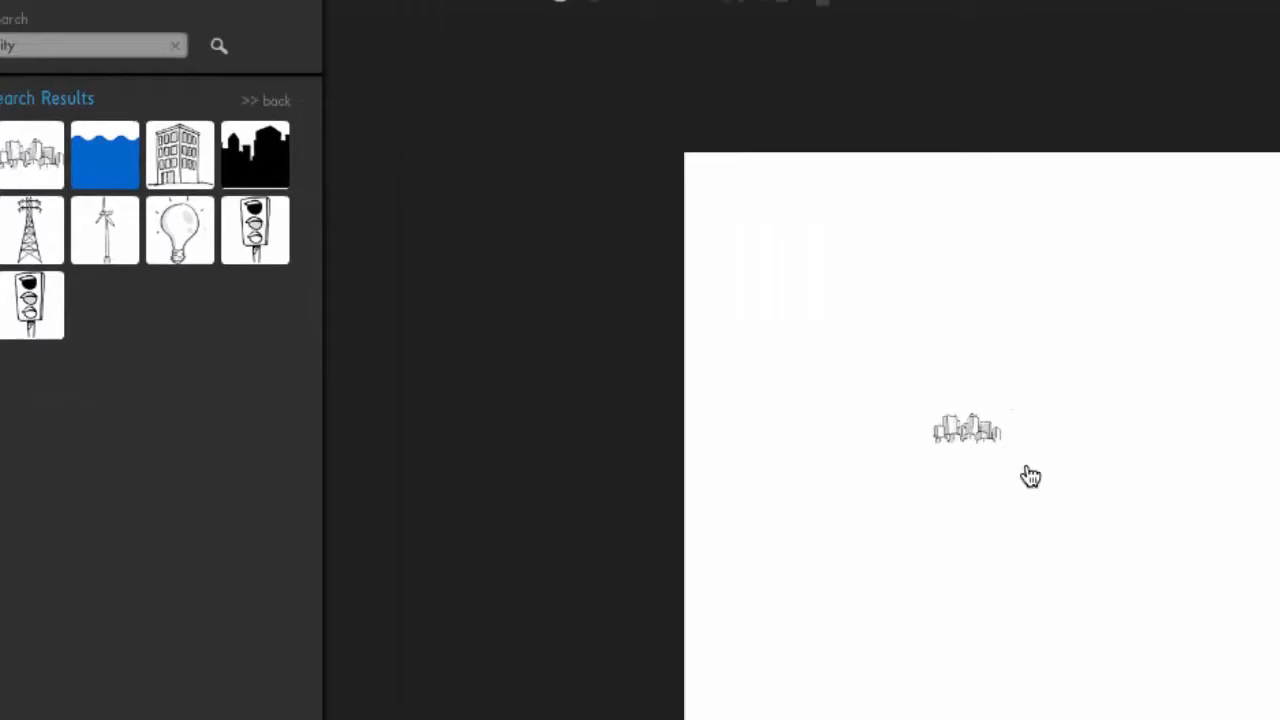
{"action": "left_click_drag", "start_coordinate": [1031, 477], "coordinate": [1278, 719]}
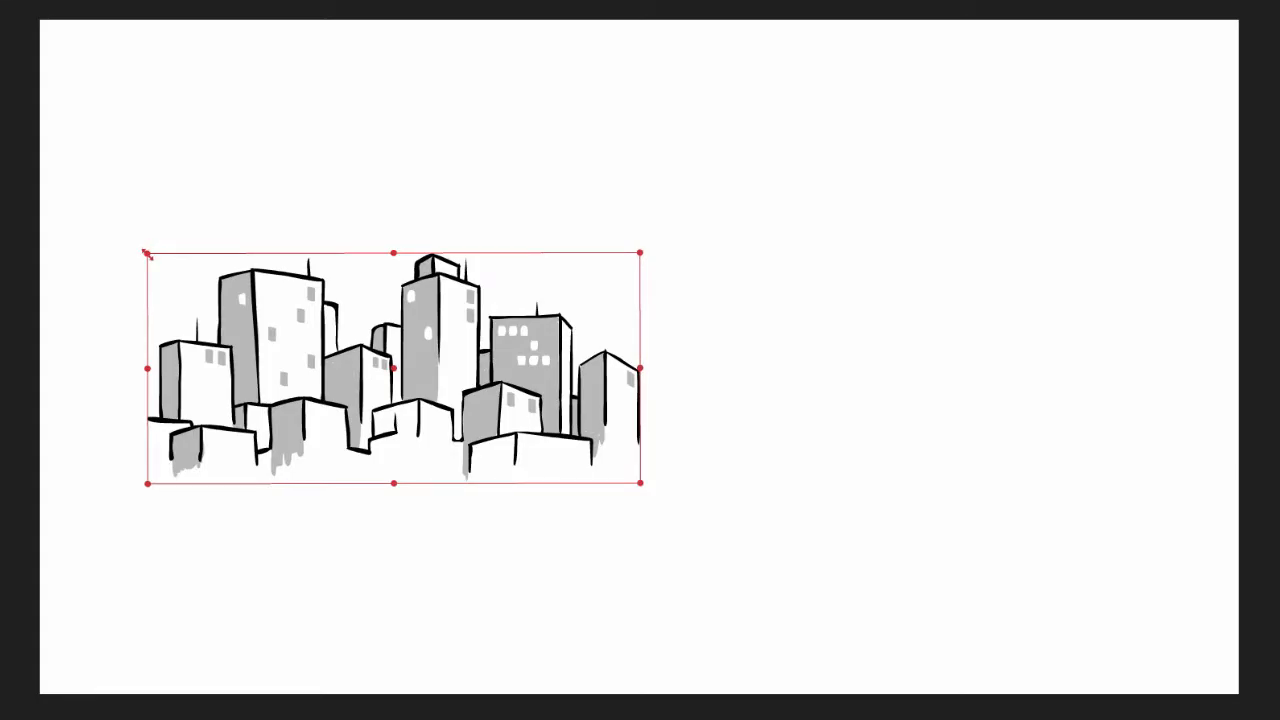
{"action": "left_click_drag", "start_coordinate": [143, 251], "coordinate": [50, 180]}
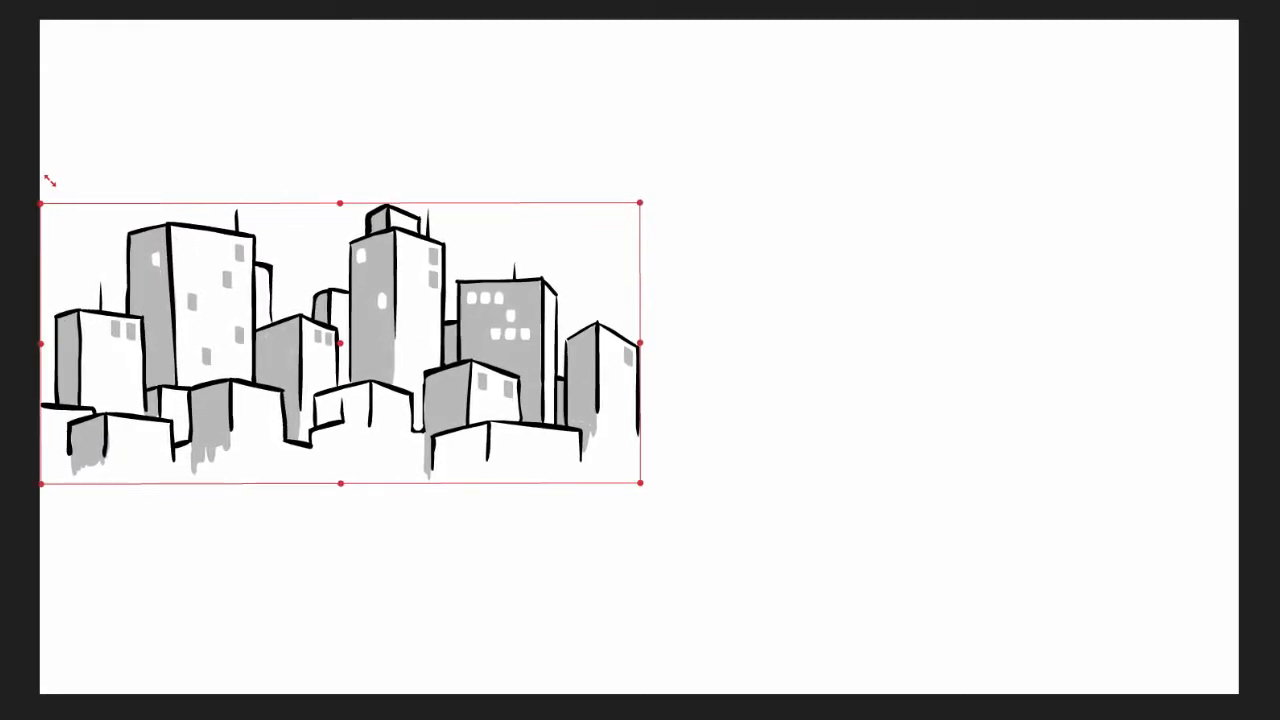
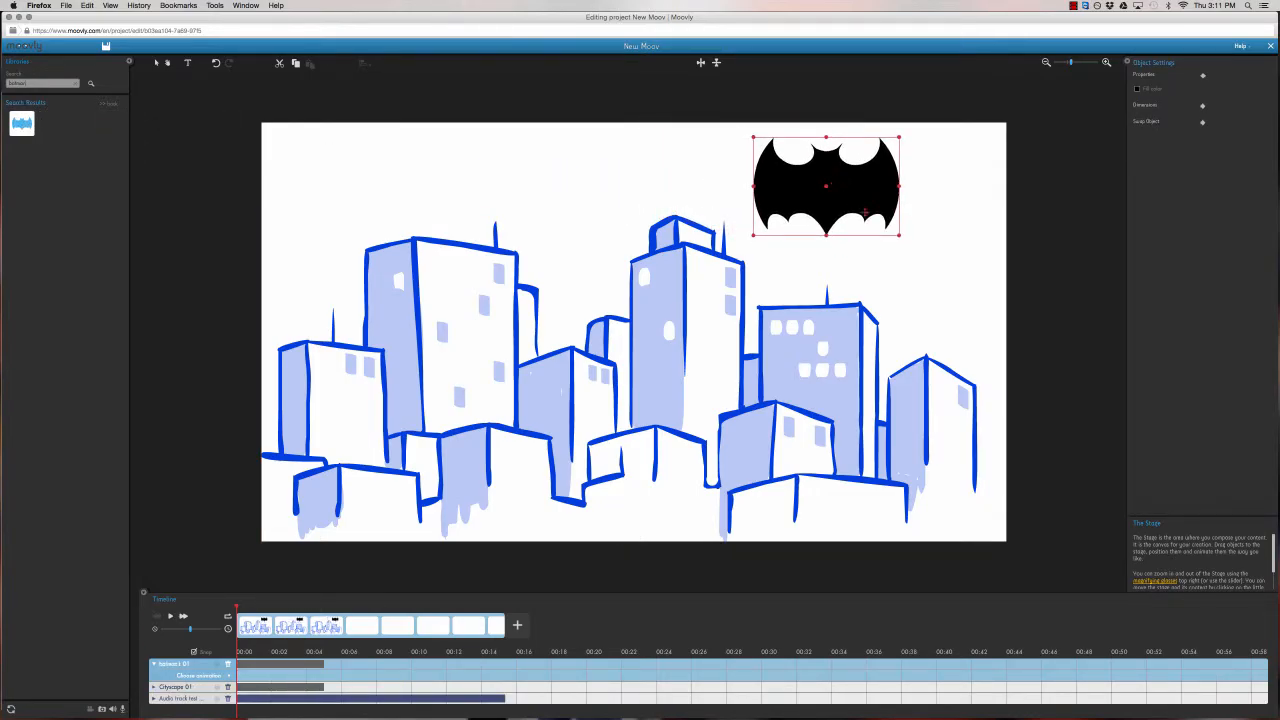
Step: Enlarge the black bat symbol, fit it into the stage's upper-right corner above the skyline, and deselect it
{"action": "left_click_drag", "start_coordinate": [897, 234], "coordinate": [988, 313]}
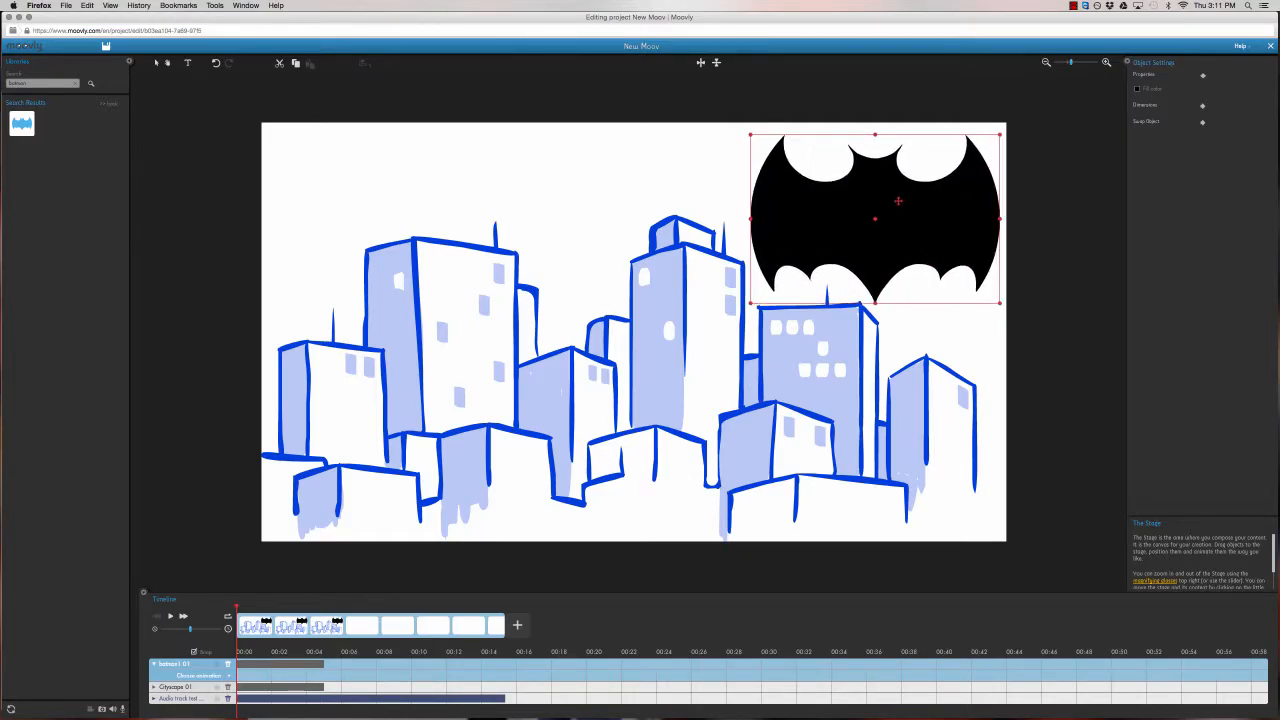
{"action": "left_click_drag", "start_coordinate": [899, 202], "coordinate": [891, 196]}
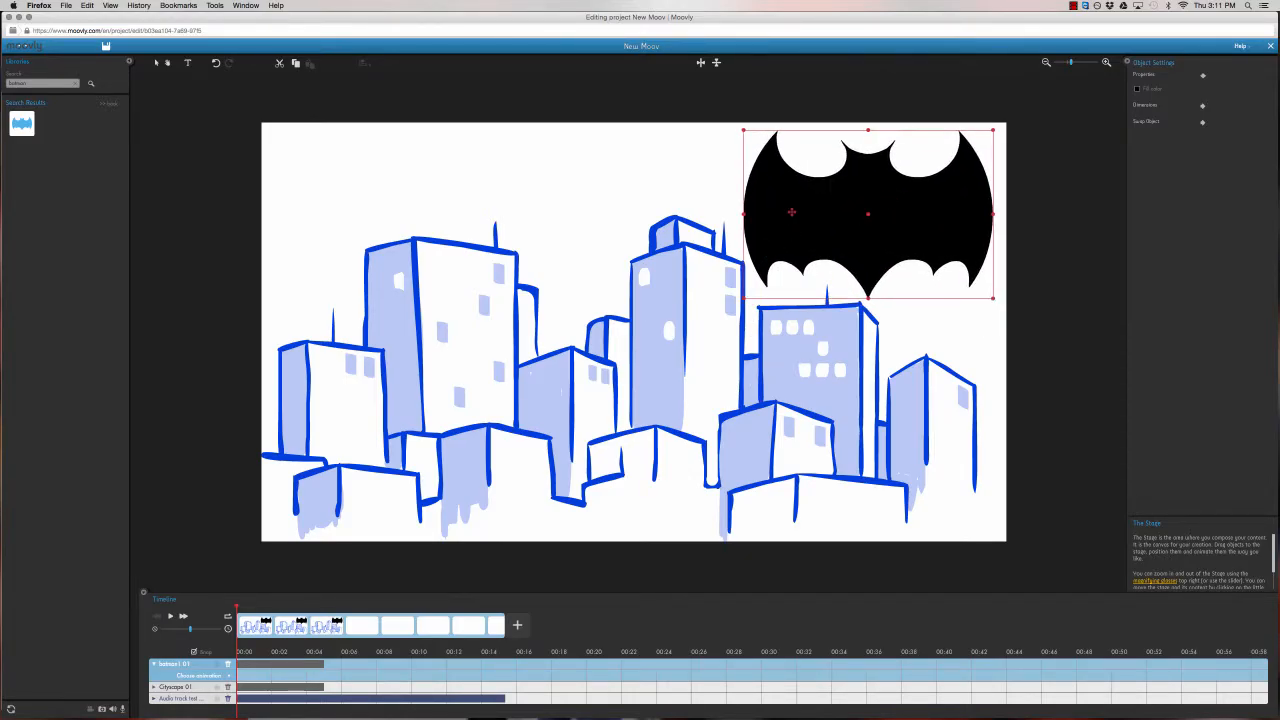
{"action": "left_click", "coordinate": [547, 194]}
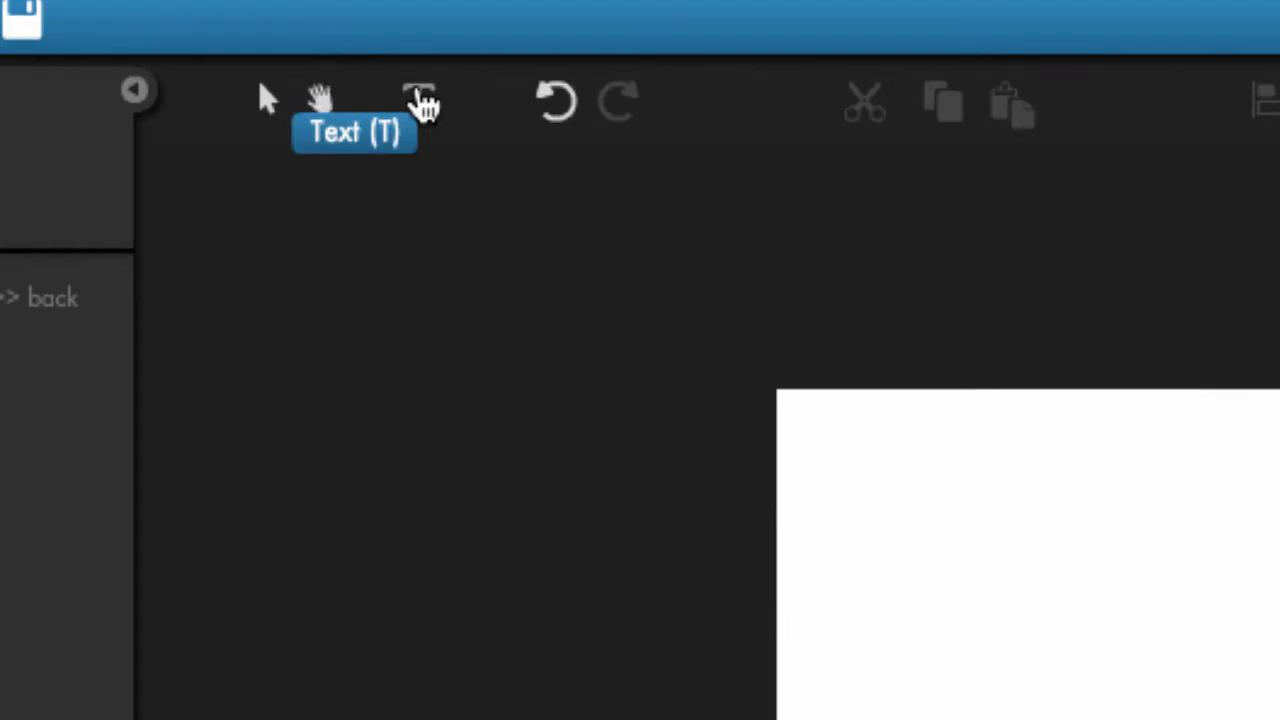
Step: Add a text caption reading "Batman was here" over the buildings near the stage's lower edge
{"action": "left_click", "coordinate": [419, 98]}
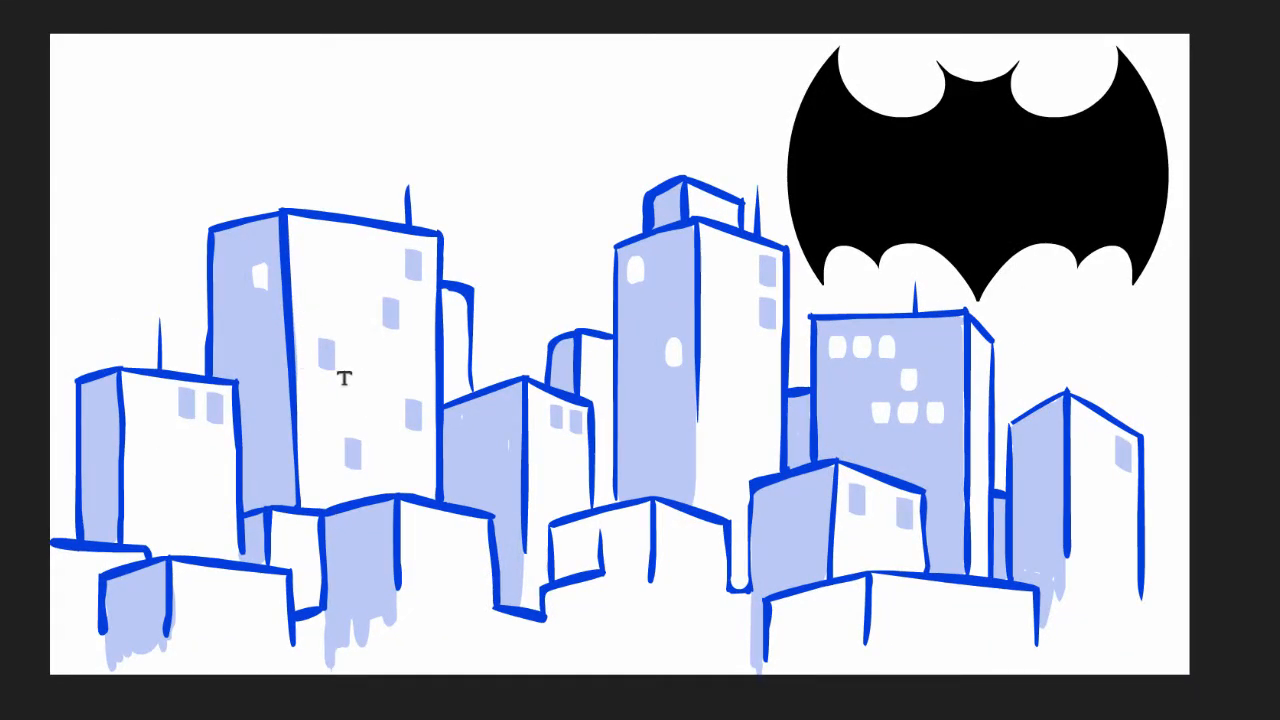
{"action": "left_click", "coordinate": [369, 621]}
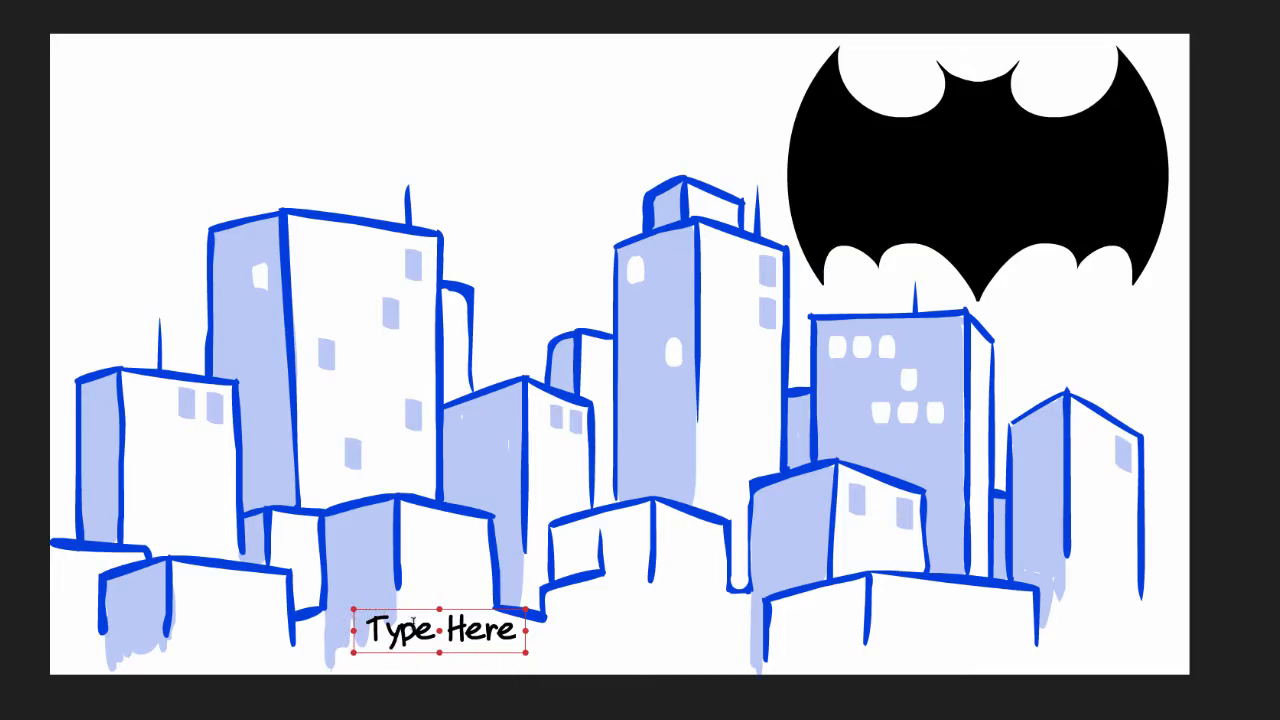
{"action": "left_click_drag", "start_coordinate": [364, 630], "coordinate": [516, 630]}
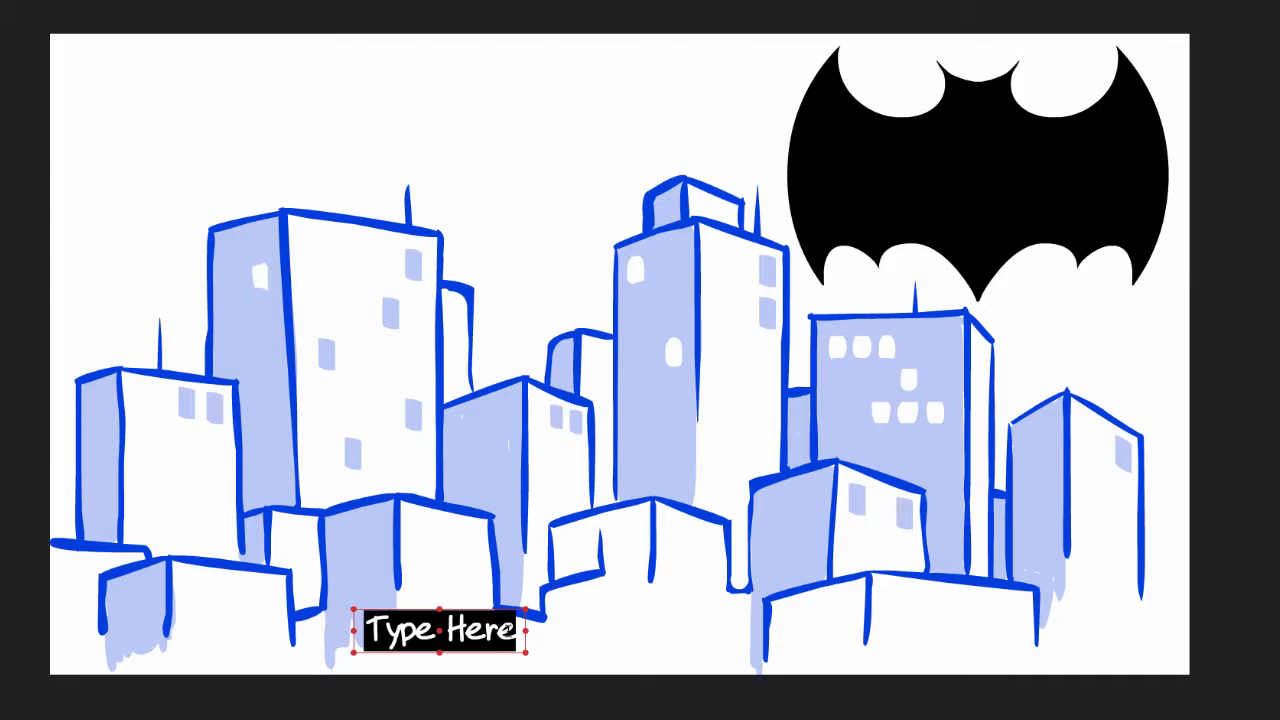
{"action": "type", "text": "Batman"}
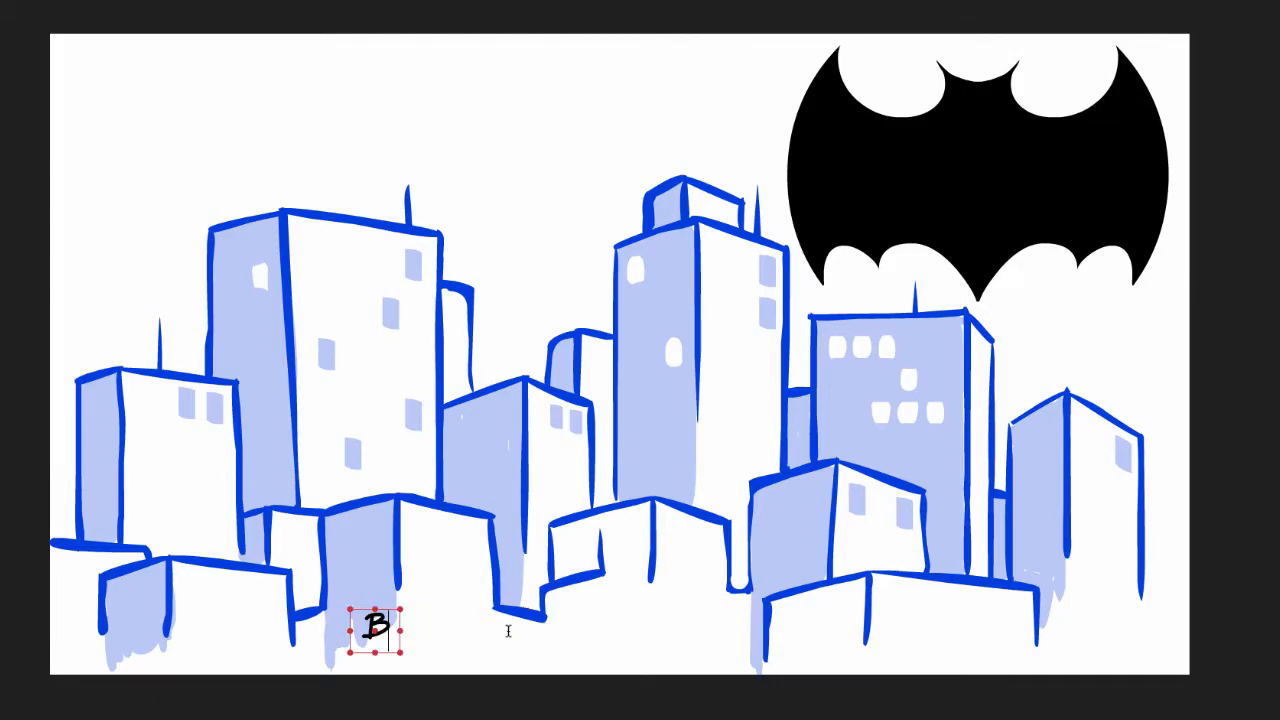
{"action": "type", "text": " was here"}
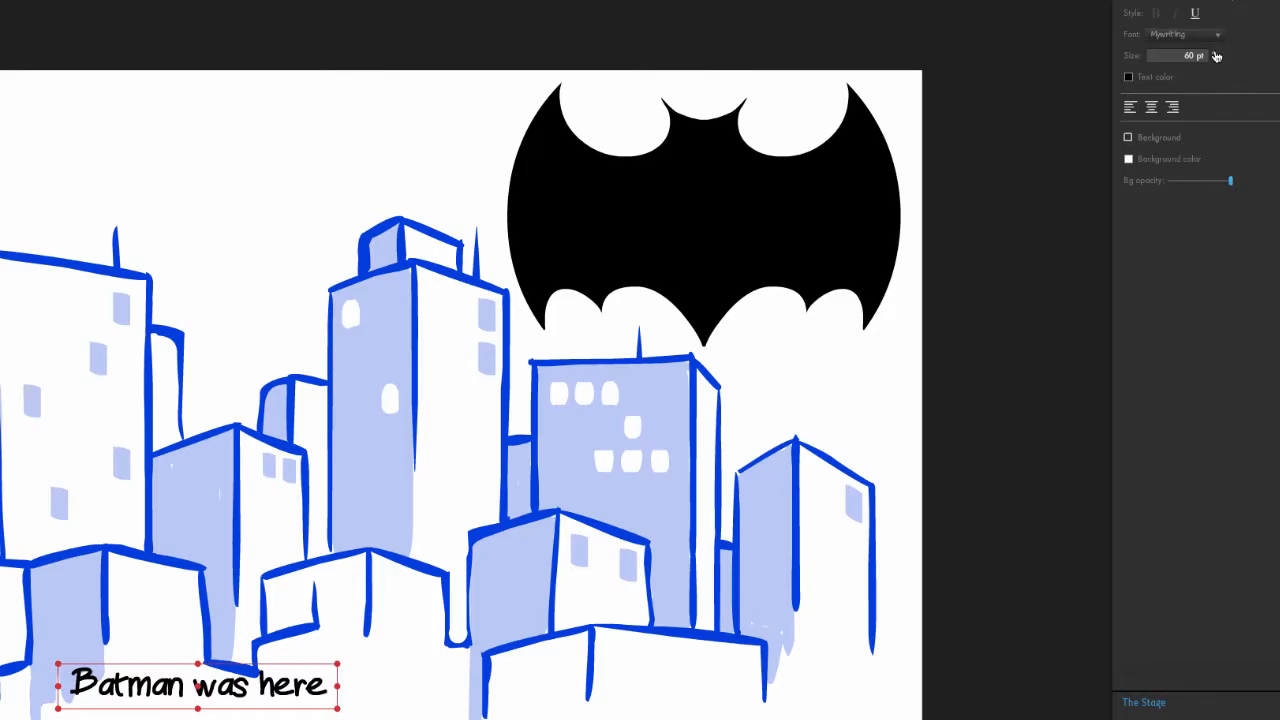
Step: Set the caption's size to 76 pt and, after trying another font, set it to PermanentMarker
{"action": "left_click", "coordinate": [1214, 53]}
{"action": "left_click", "coordinate": [1216, 56]}
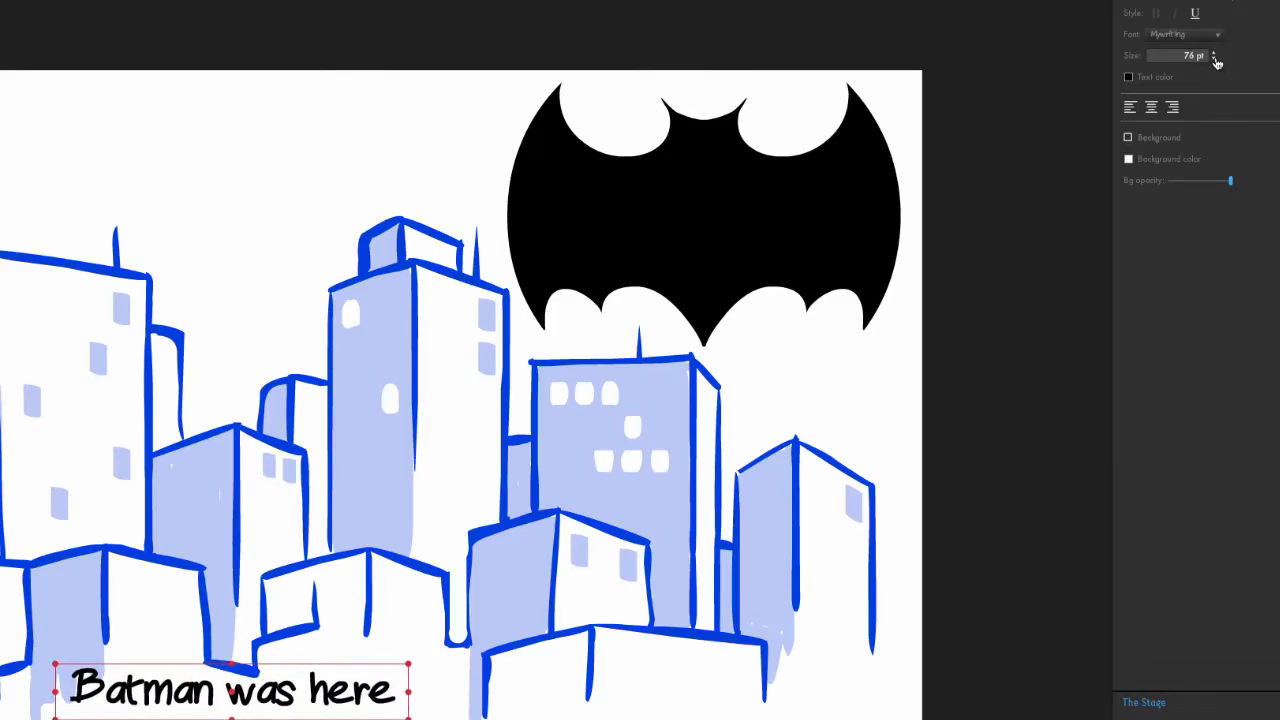
{"action": "left_click", "coordinate": [1207, 43]}
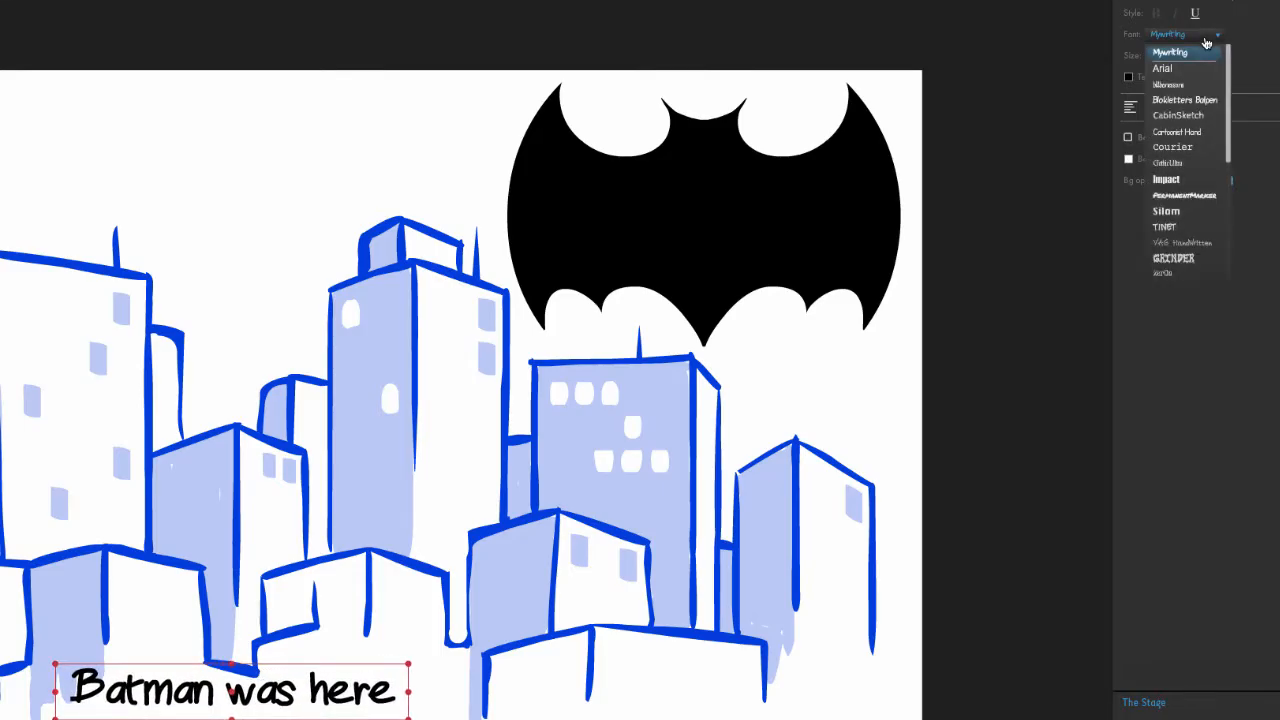
{"action": "left_click", "coordinate": [1180, 90]}
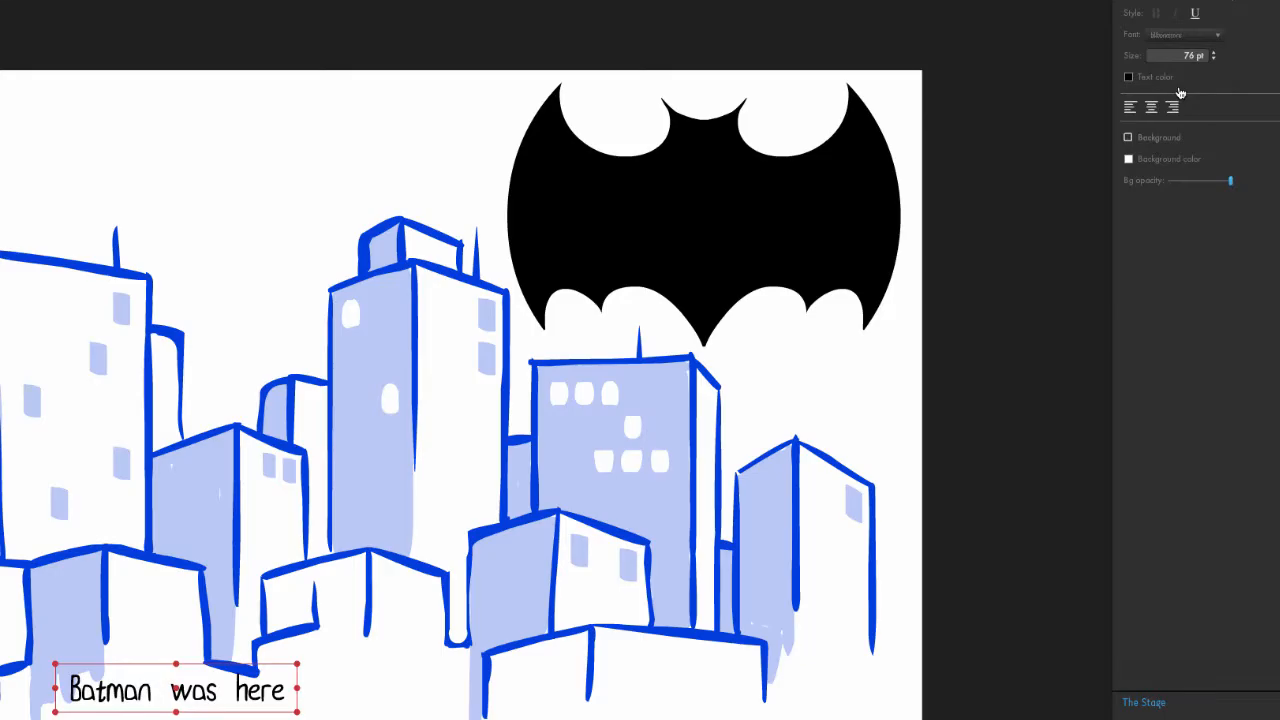
{"action": "left_click", "coordinate": [1205, 37]}
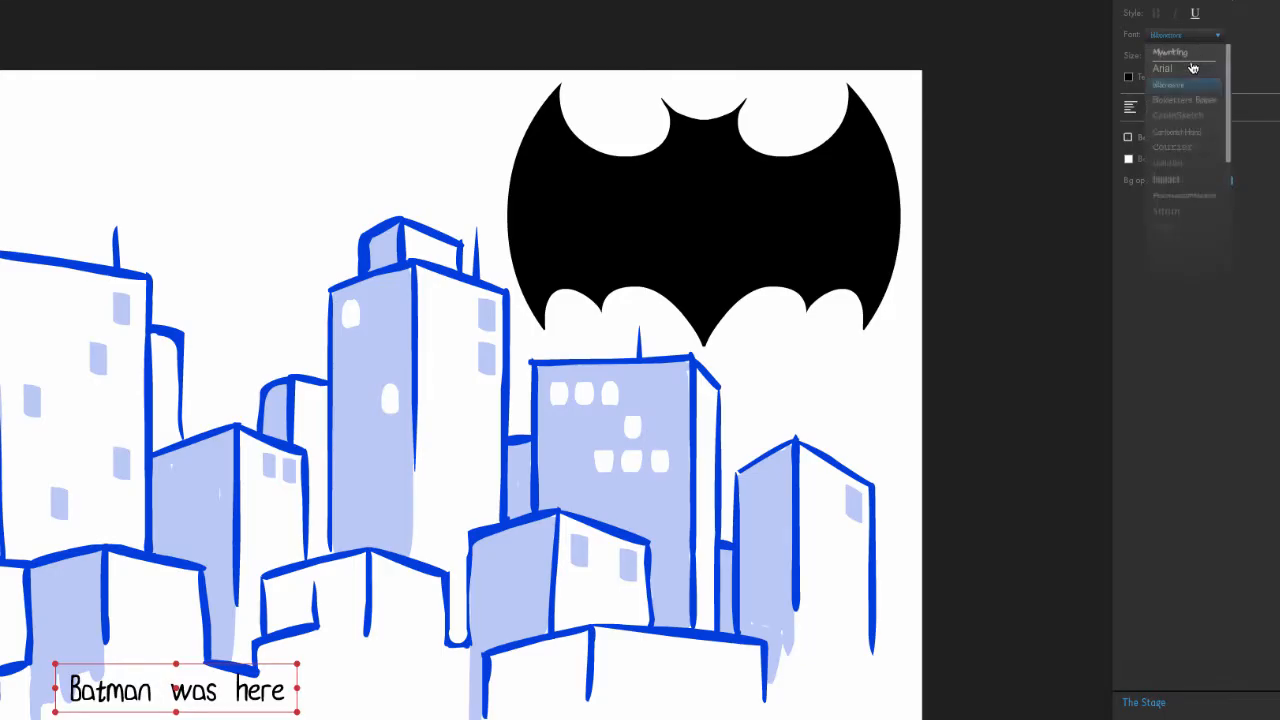
{"action": "left_click", "coordinate": [1180, 195]}
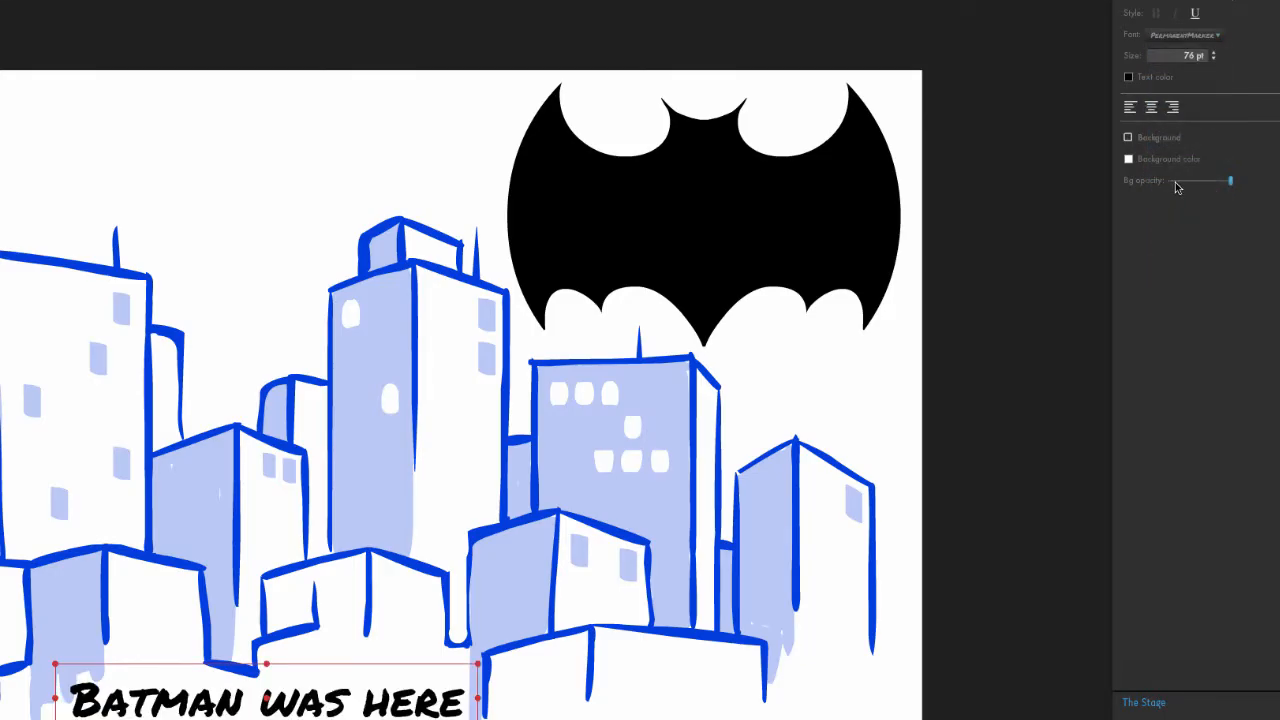
Step: Turn on the caption's background and move the caption slightly up so it sits over the lower buildings
{"action": "left_click", "coordinate": [1196, 13]}
{"action": "left_click", "coordinate": [1129, 138]}
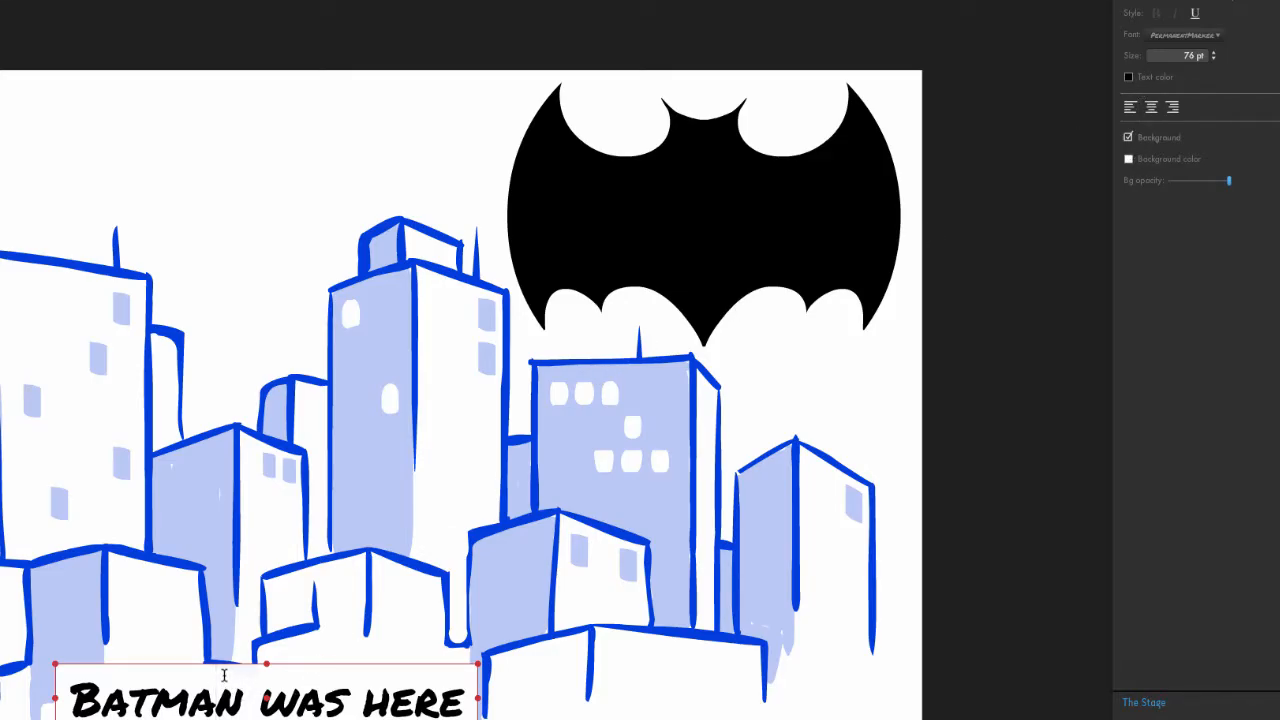
{"action": "left_click", "coordinate": [410, 547]}
{"action": "left_click", "coordinate": [250, 696]}
{"action": "left_click_drag", "start_coordinate": [266, 697], "coordinate": [272, 658]}
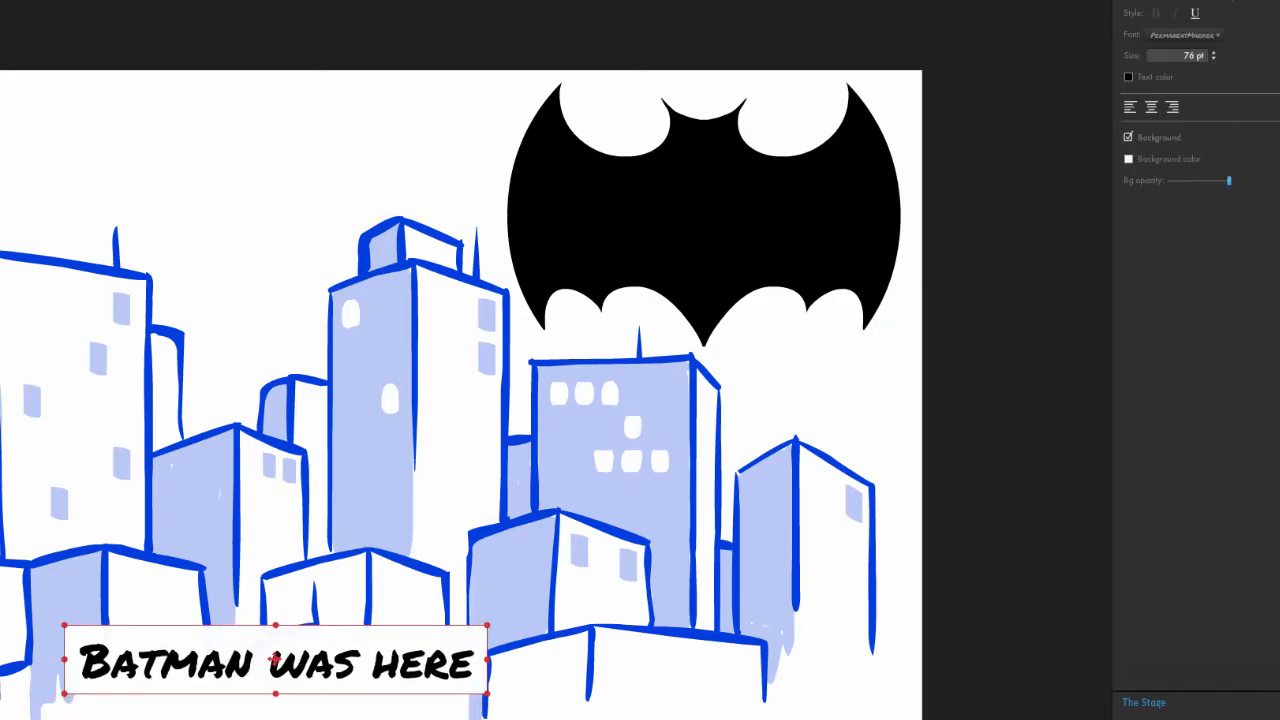
Step: Apply the Hand Drawing animation to the city skyline and preview the first few seconds of it
{"action": "left_click", "coordinate": [332, 464]}
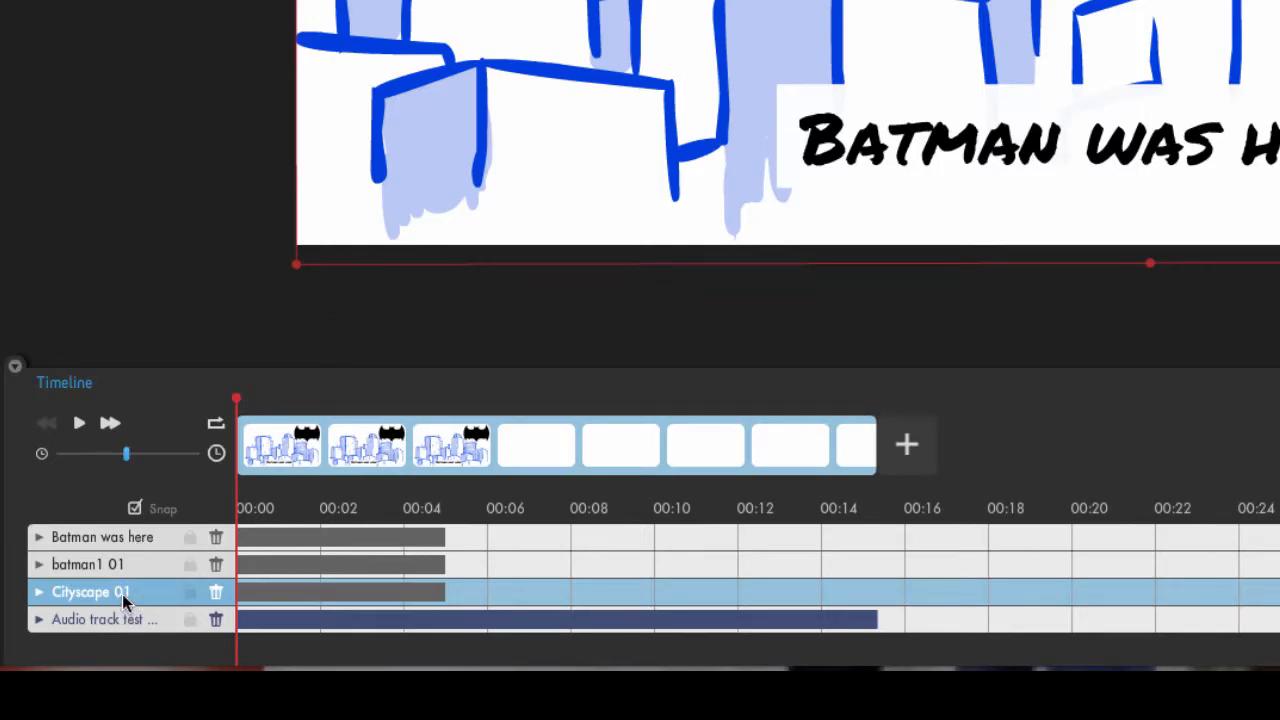
{"action": "left_click", "coordinate": [39, 595]}
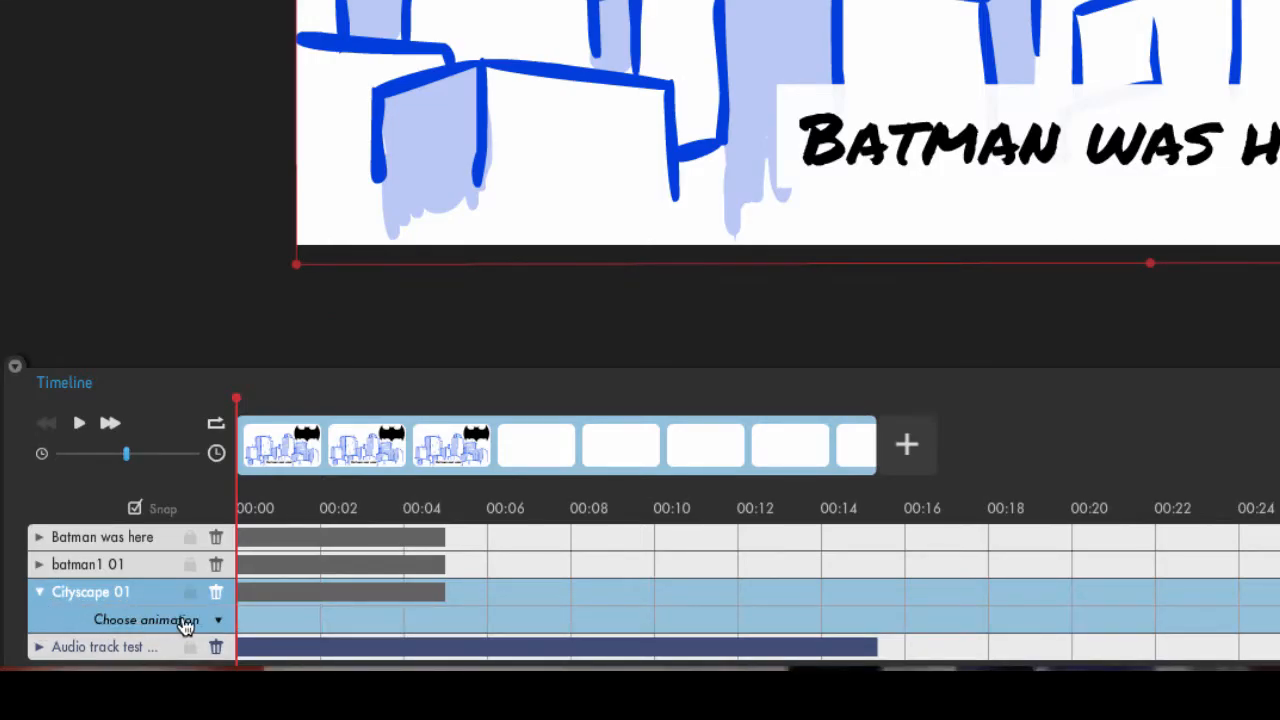
{"action": "left_click", "coordinate": [133, 621]}
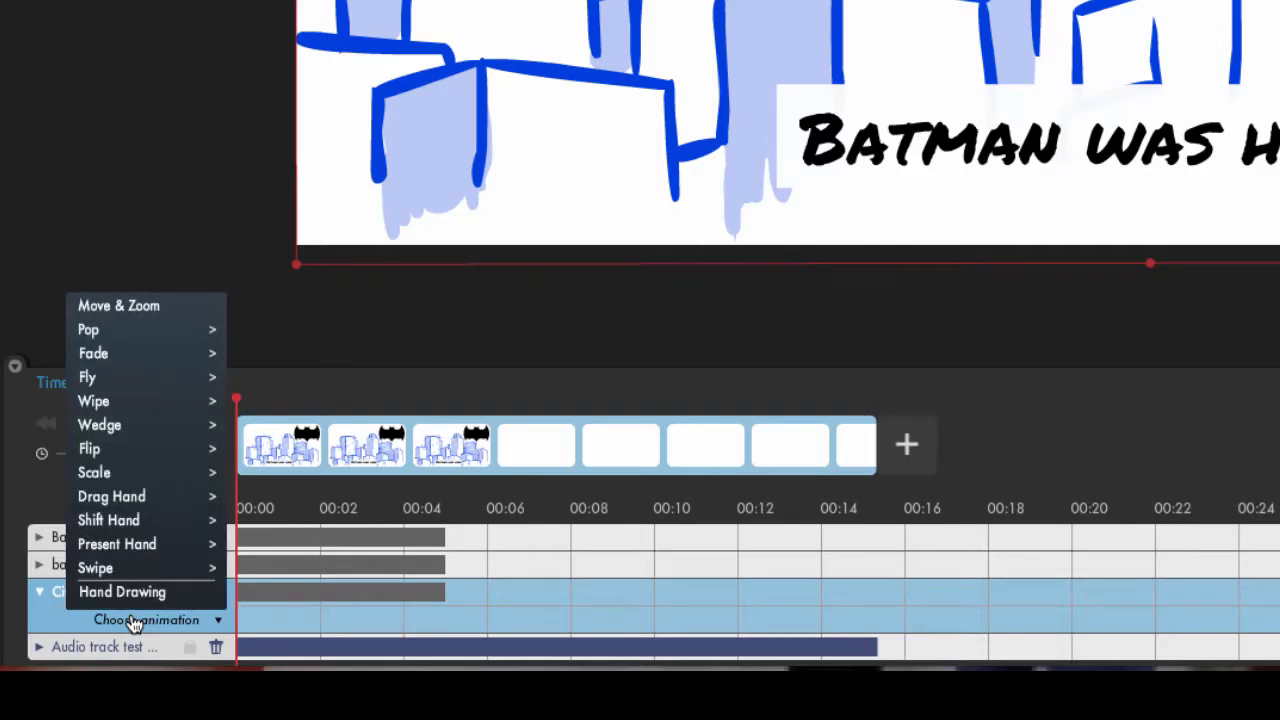
{"action": "left_click", "coordinate": [132, 593]}
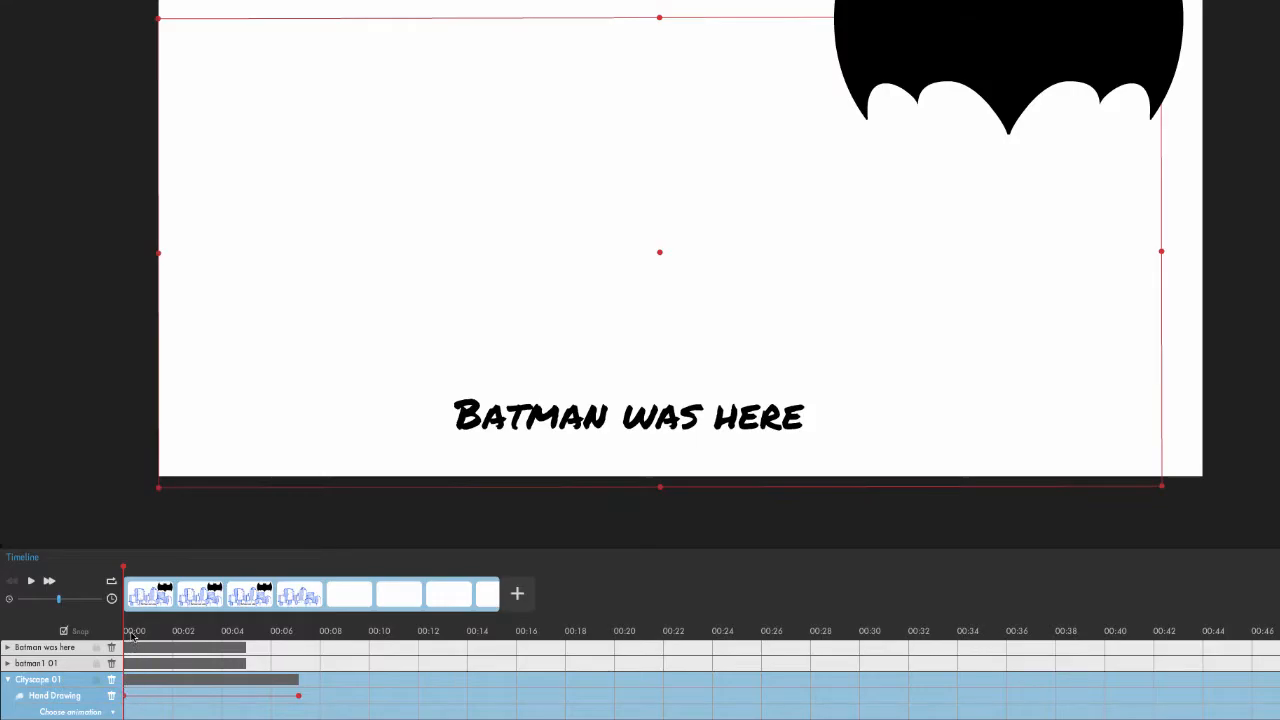
{"action": "key", "text": "space"}
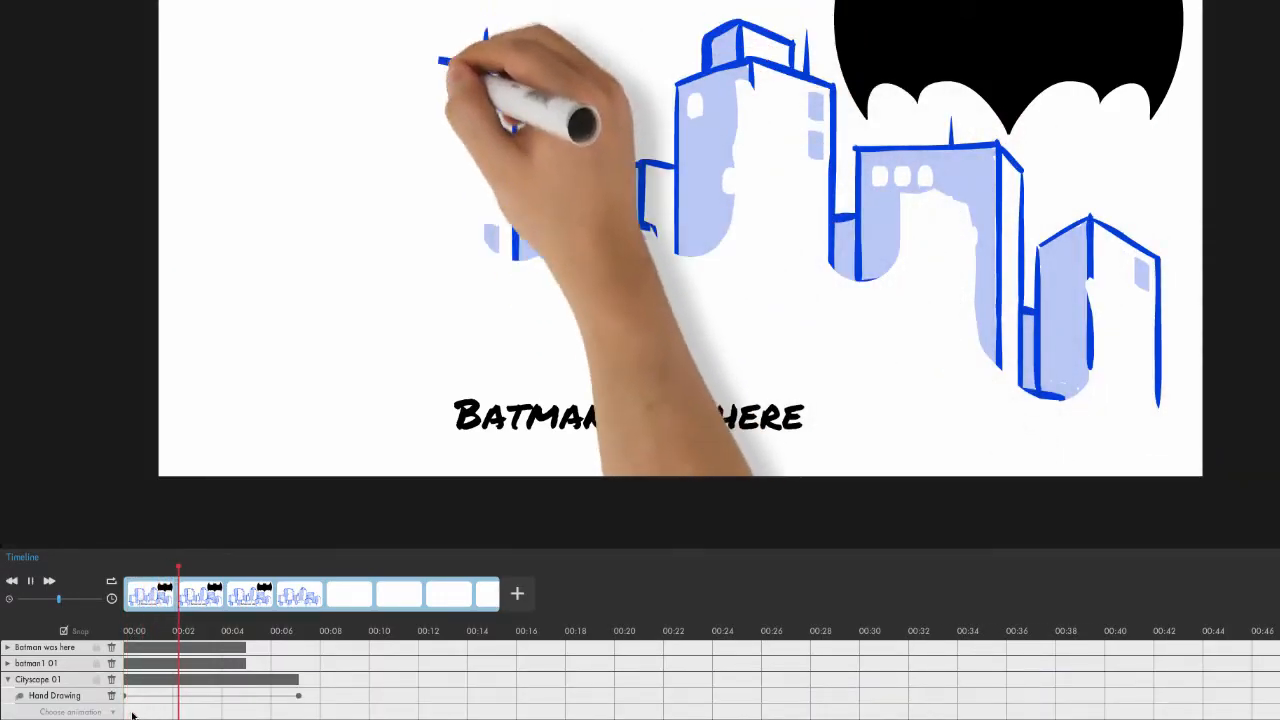
{"action": "key", "text": "space"}
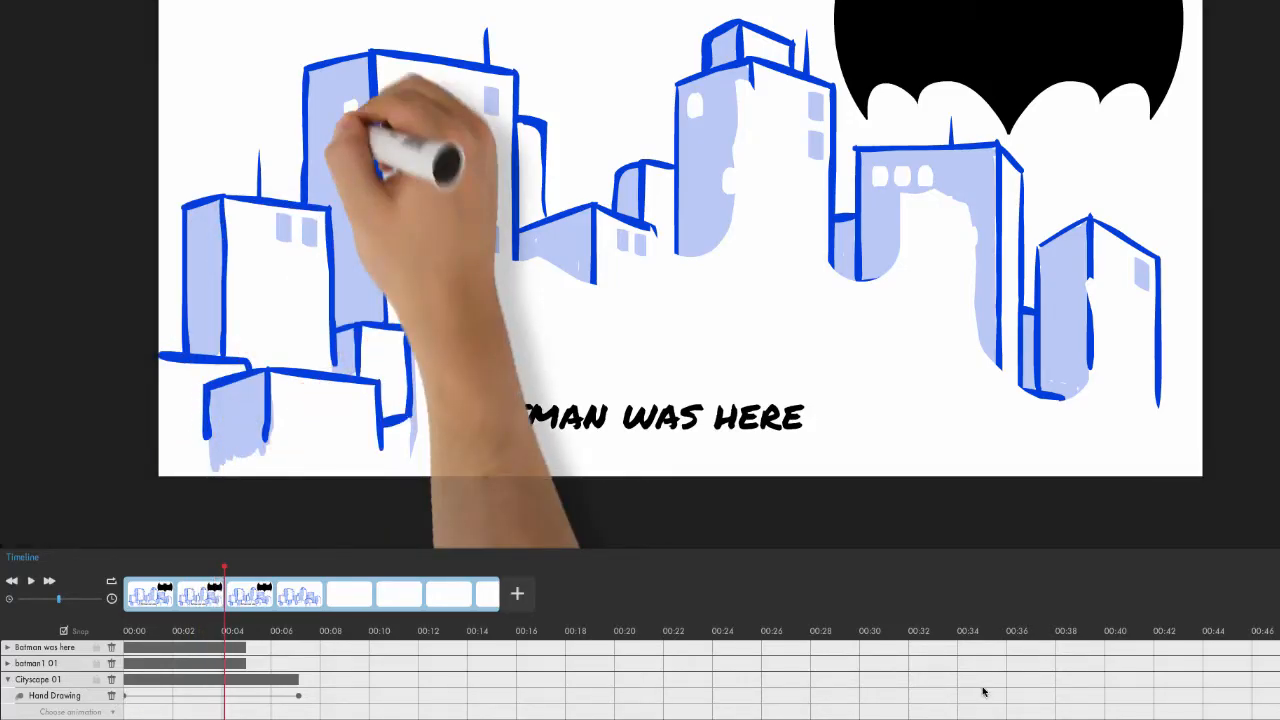
Step: Adjust the duration of the skyline's Hand Drawing animation, stretching its end to about 11 seconds
{"action": "scroll", "coordinate": [640, 680], "scroll_direction": "down", "scroll_amount": 1}
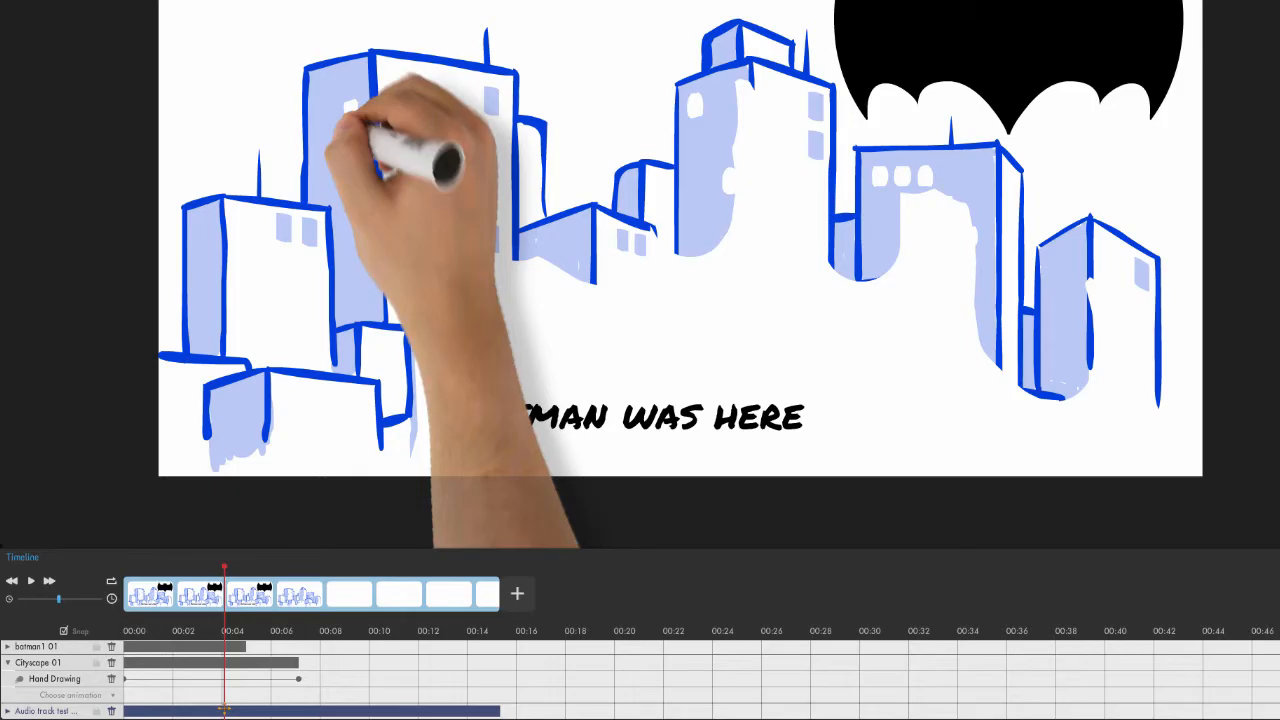
{"action": "key", "text": "XF86AudioRaiseVolume"}
{"action": "left_click", "coordinate": [162, 680]}
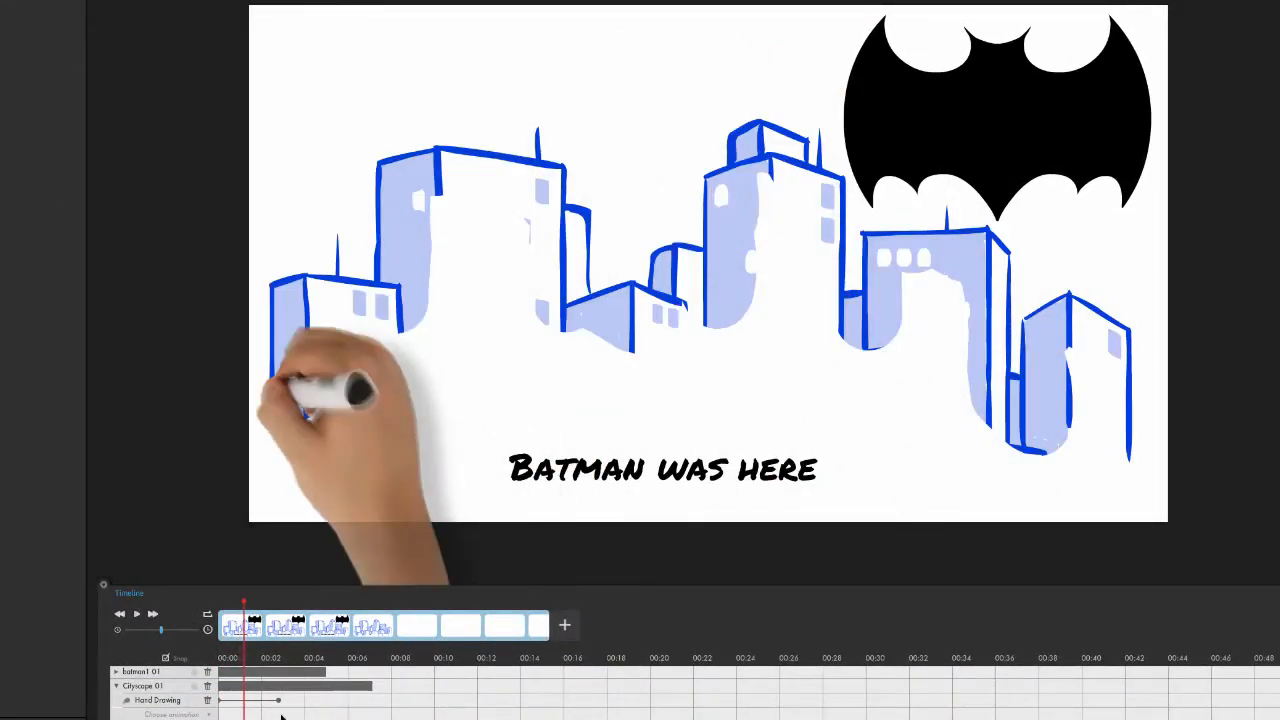
{"action": "left_click_drag", "start_coordinate": [281, 700], "coordinate": [466, 700]}
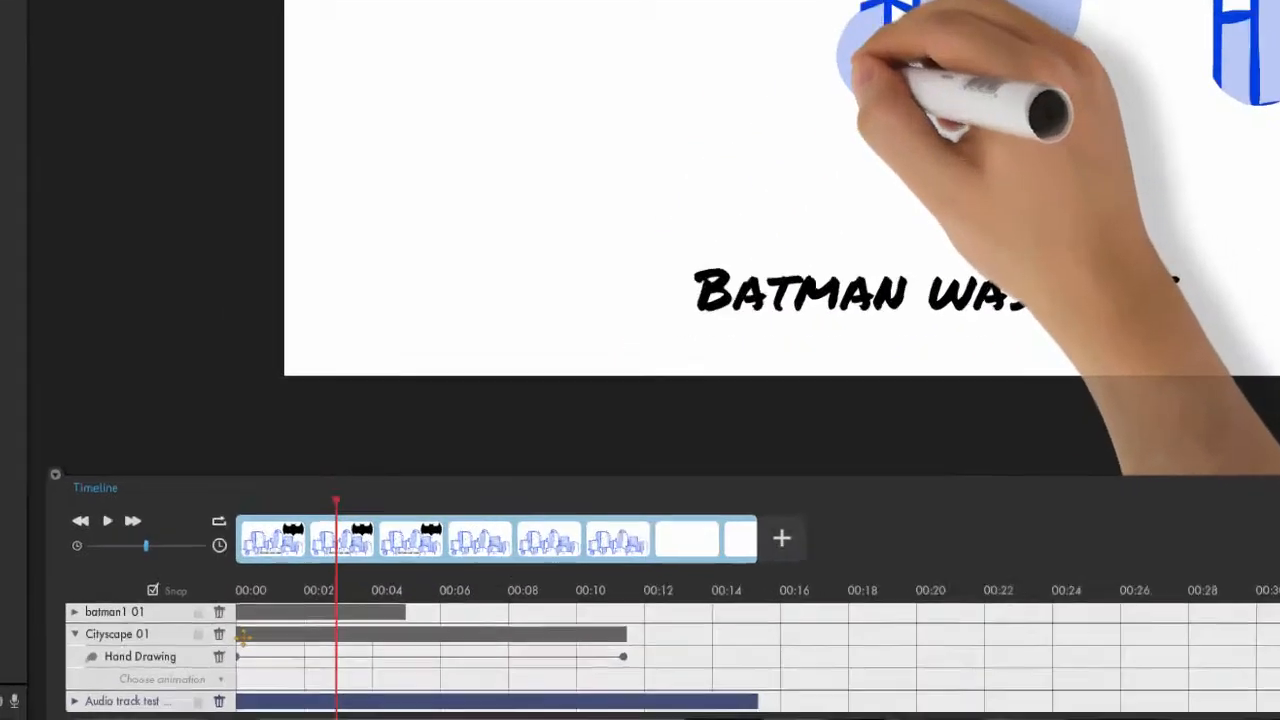
{"action": "left_click", "coordinate": [222, 688]}
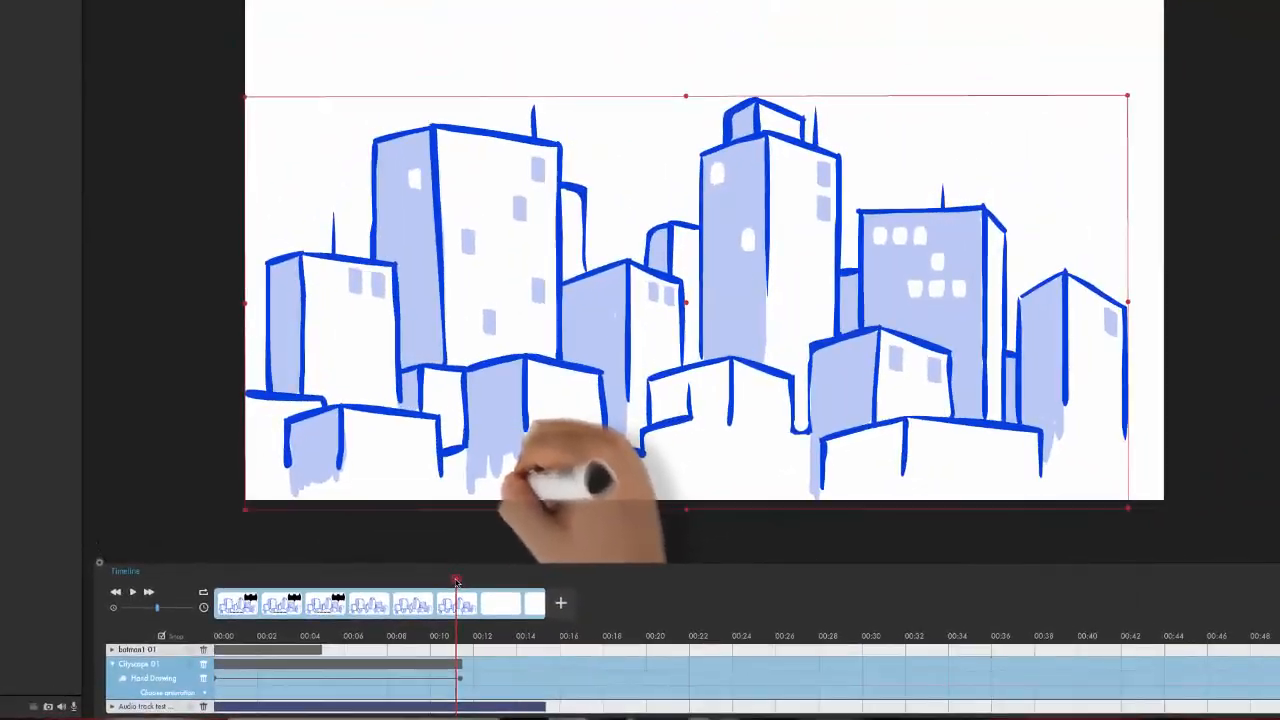
Step: Preview the end of the drawing, then extend the skyline, bat symbol and caption clips to the audio track's end
{"action": "key", "text": "space"}
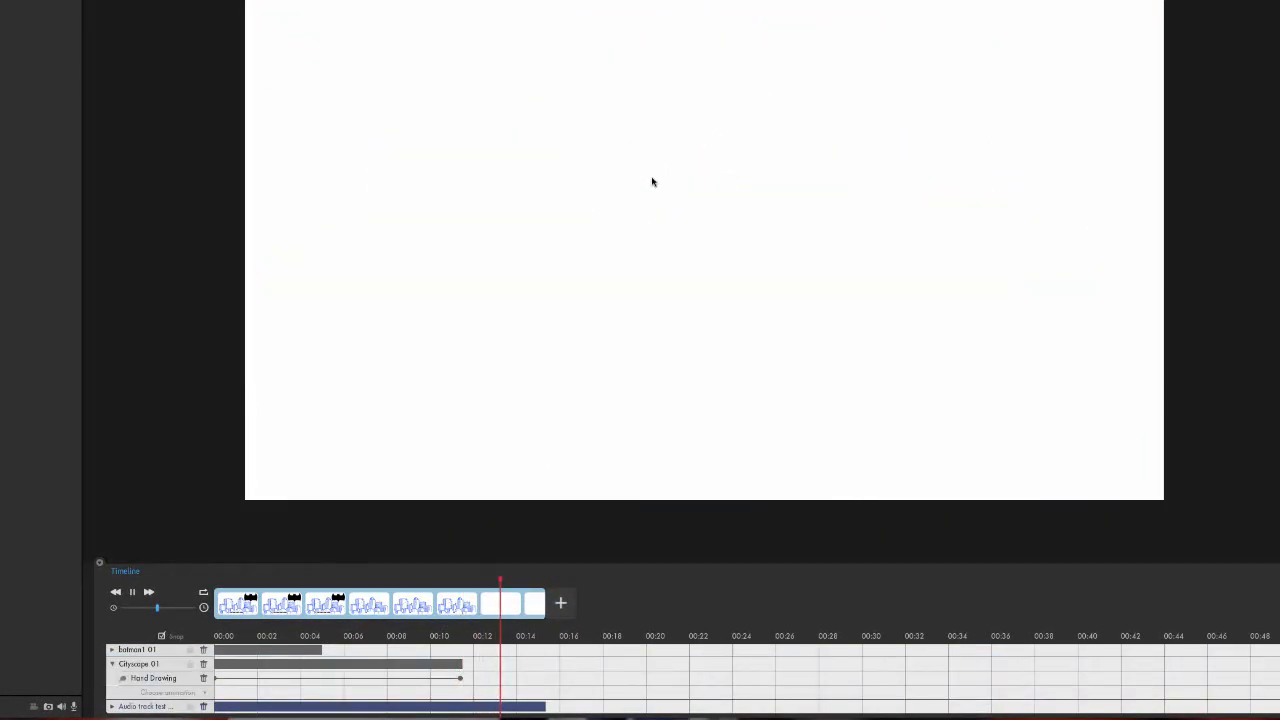
{"action": "key", "text": "space"}
{"action": "left_click_drag", "start_coordinate": [462, 663], "coordinate": [542, 663]}
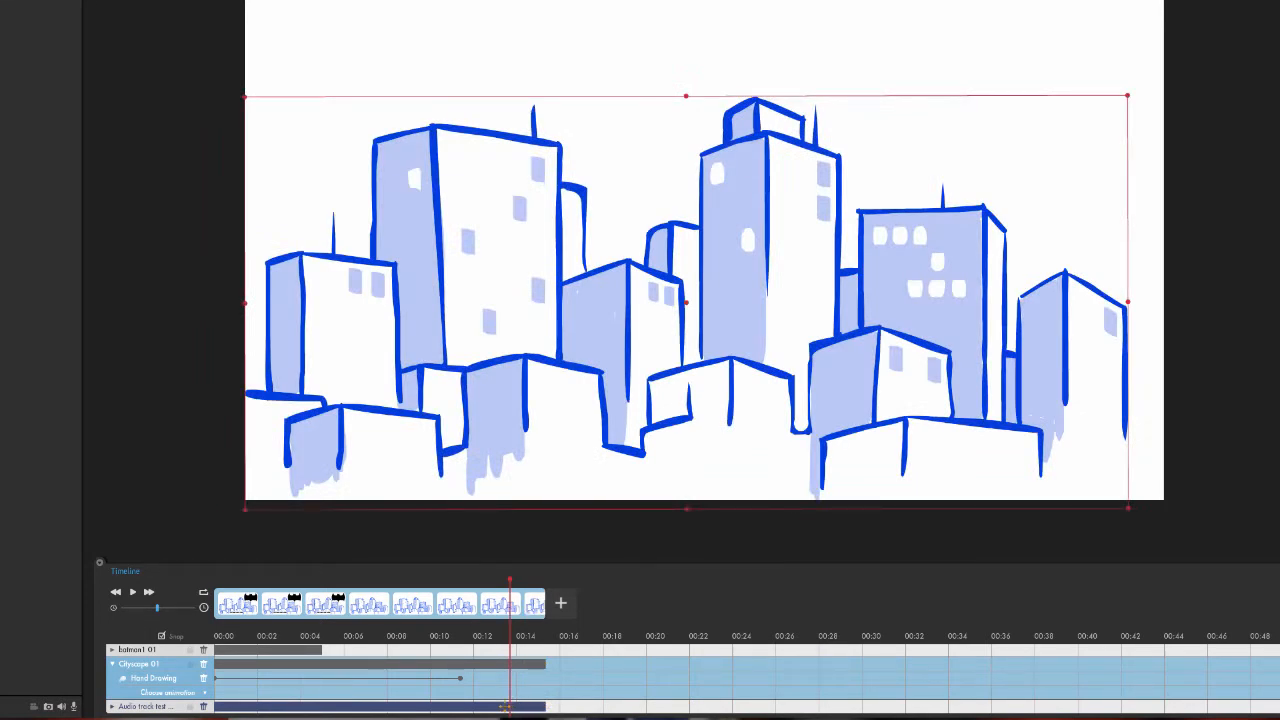
{"action": "left_click_drag", "start_coordinate": [321, 649], "coordinate": [546, 650]}
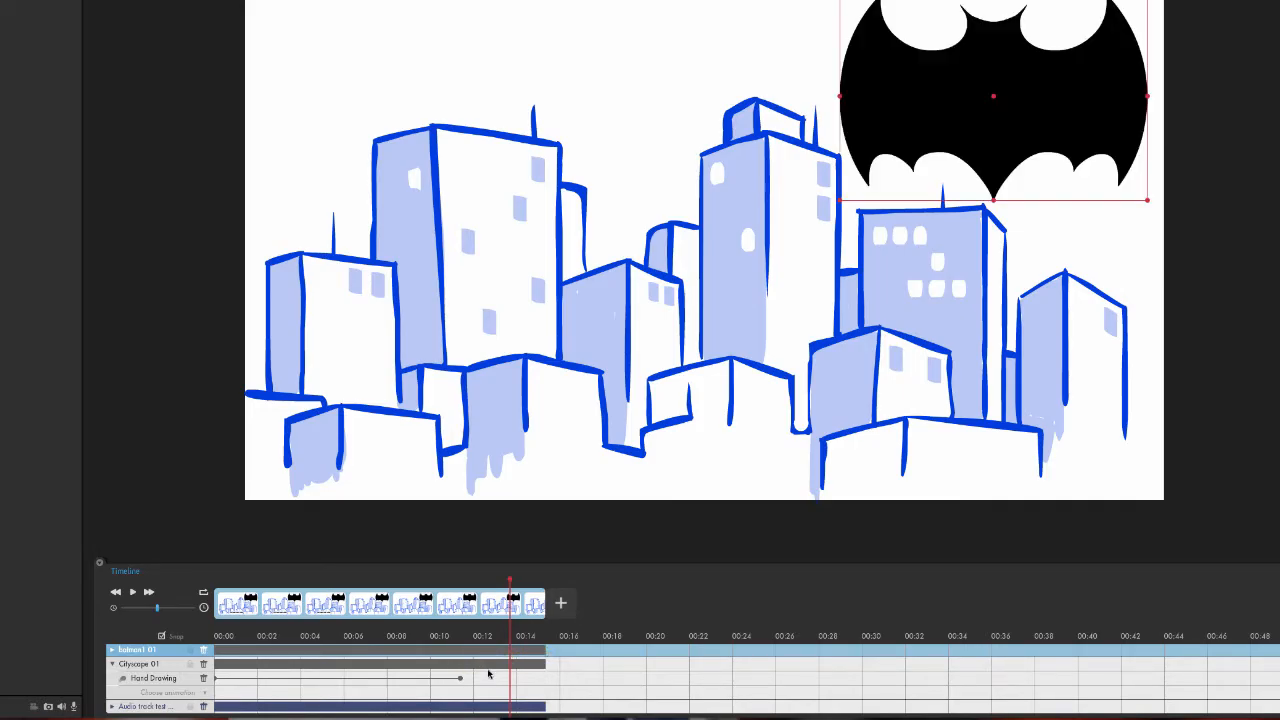
{"action": "scroll", "coordinate": [690, 680], "scroll_direction": "up", "scroll_amount": 1}
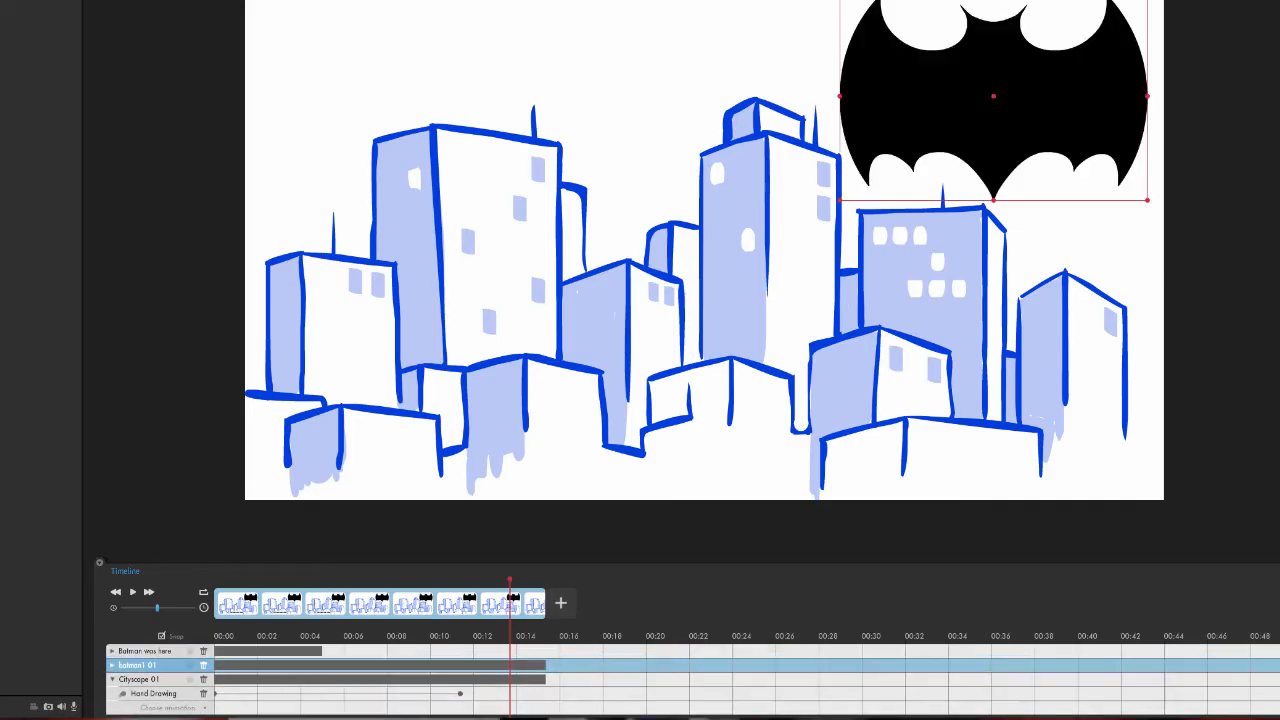
{"action": "left_click_drag", "start_coordinate": [322, 650], "coordinate": [540, 651]}
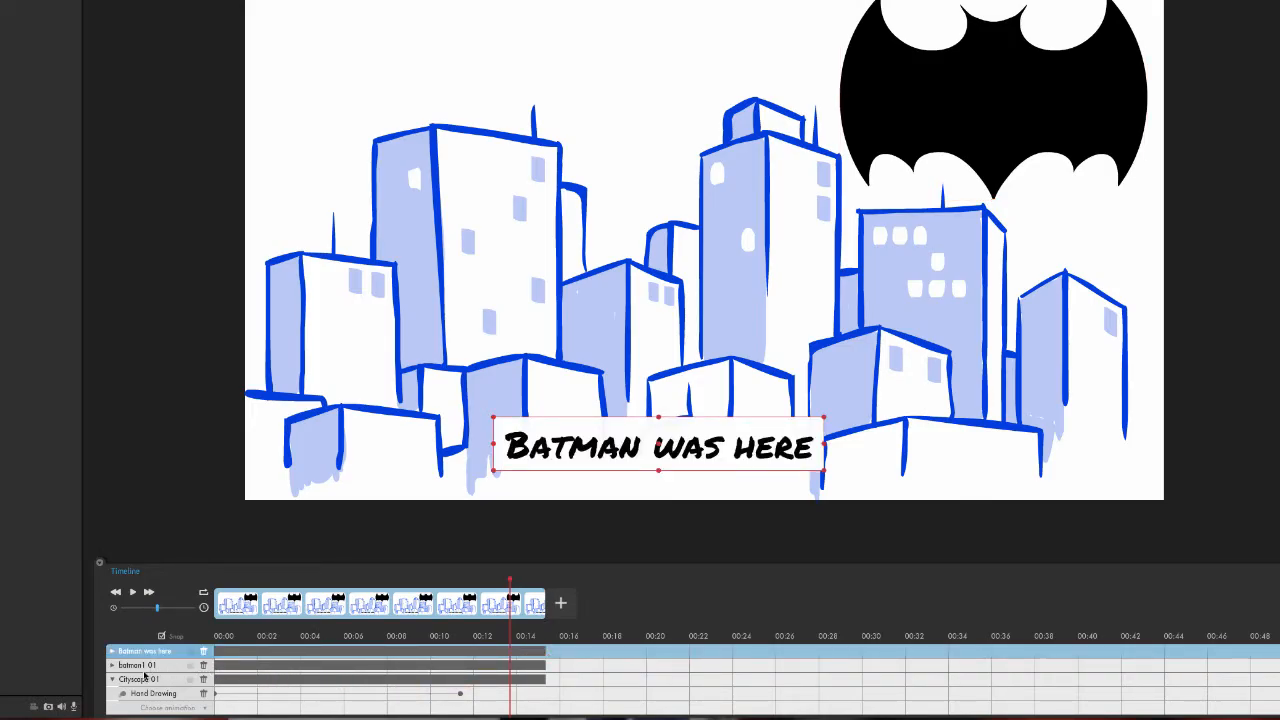
{"action": "left_click", "coordinate": [113, 680]}
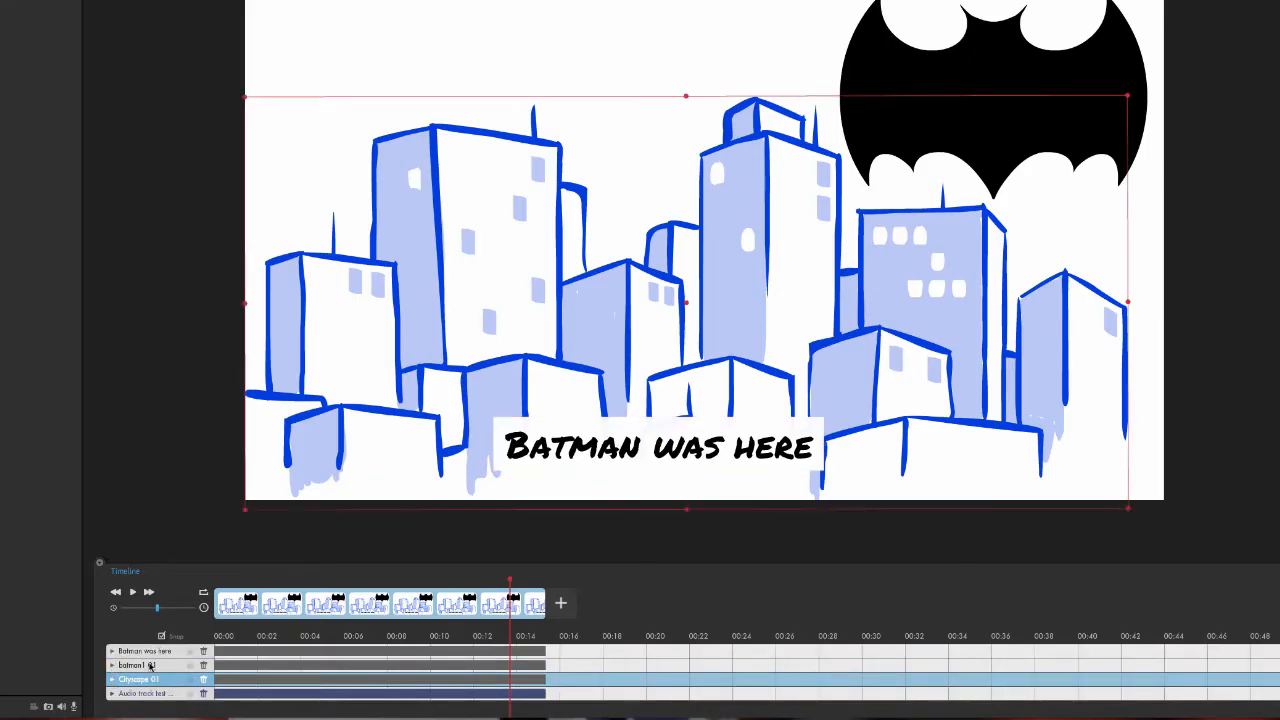
Step: Delay the bat symbol's start to about 4 seconds and play the scene from the beginning
{"action": "left_click", "coordinate": [184, 665]}
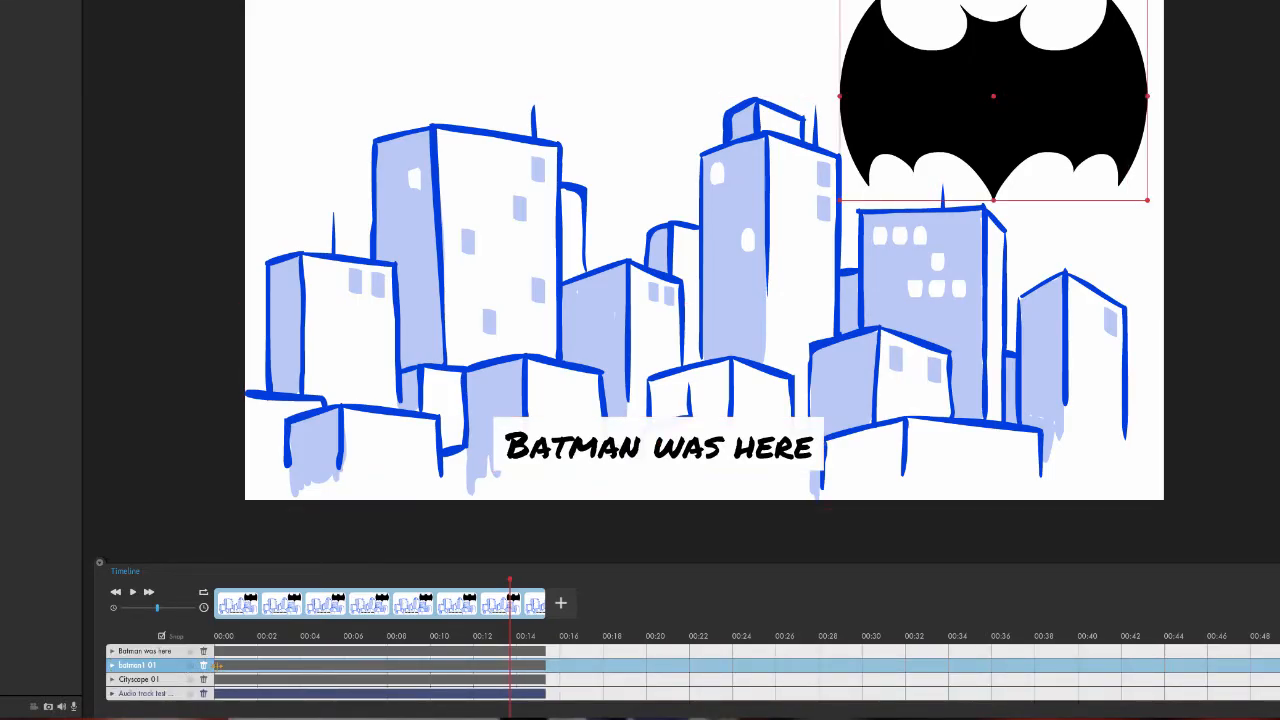
{"action": "left_click_drag", "start_coordinate": [217, 665], "coordinate": [306, 665]}
{"action": "left_click", "coordinate": [115, 592]}
{"action": "left_click", "coordinate": [132, 592]}
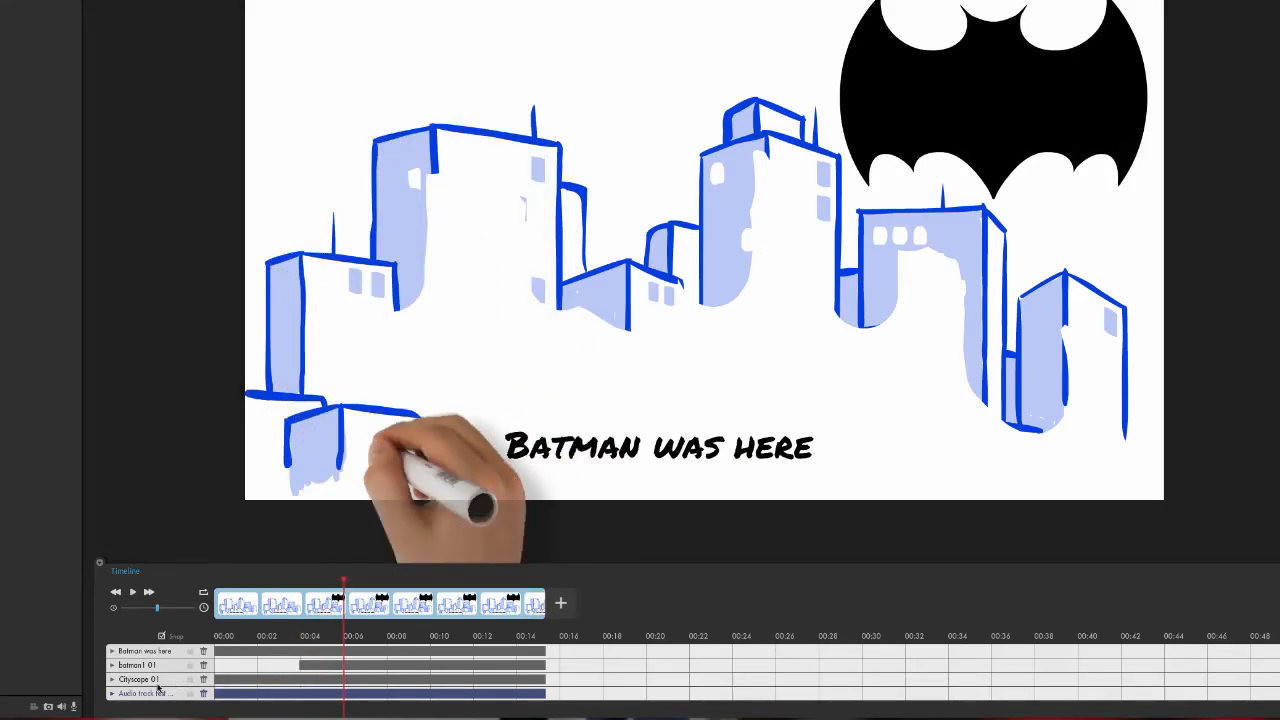
Step: Check the skyline's animation track and delay the caption's start to about 7 seconds
{"action": "left_click", "coordinate": [113, 680]}
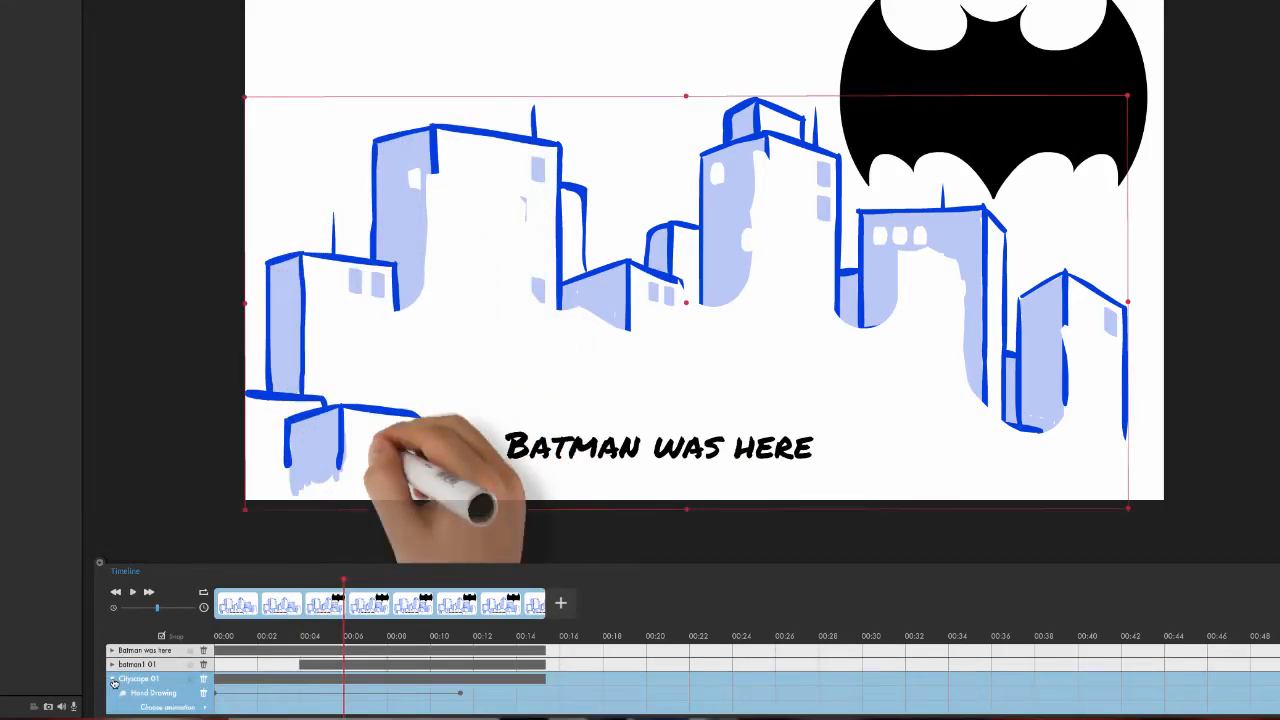
{"action": "left_click", "coordinate": [113, 680]}
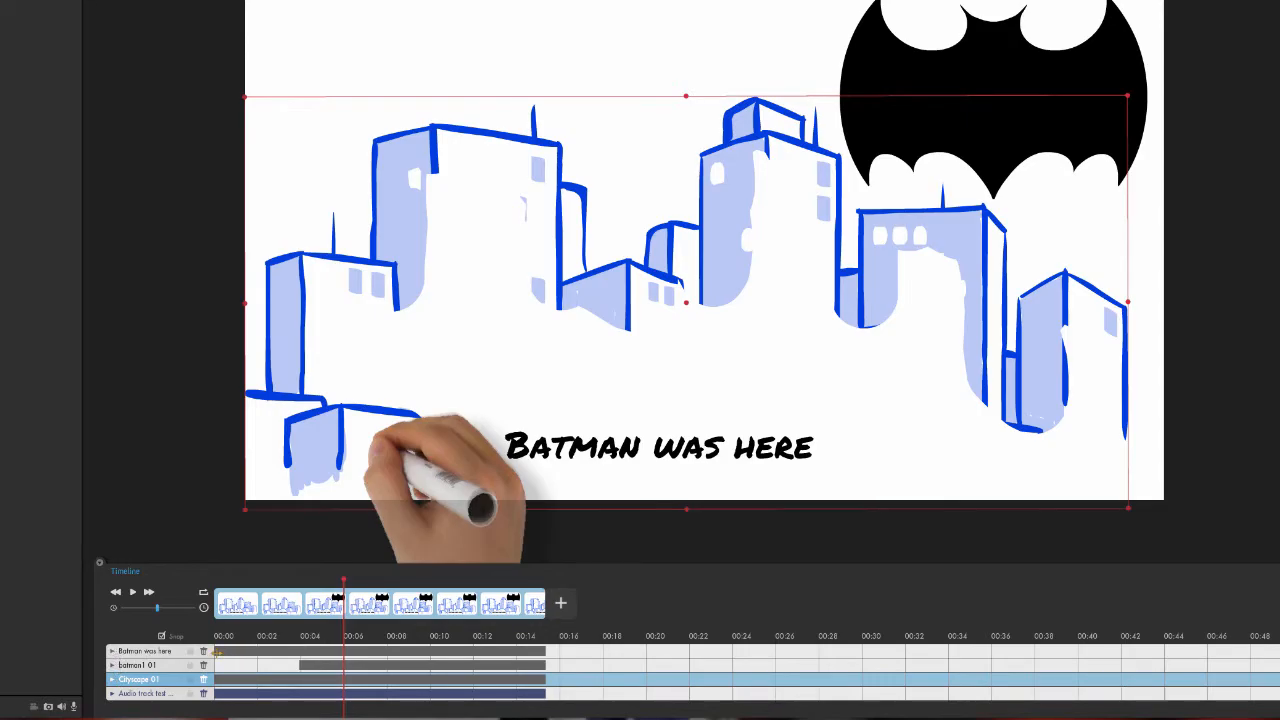
{"action": "left_click_drag", "start_coordinate": [299, 651], "coordinate": [358, 651]}
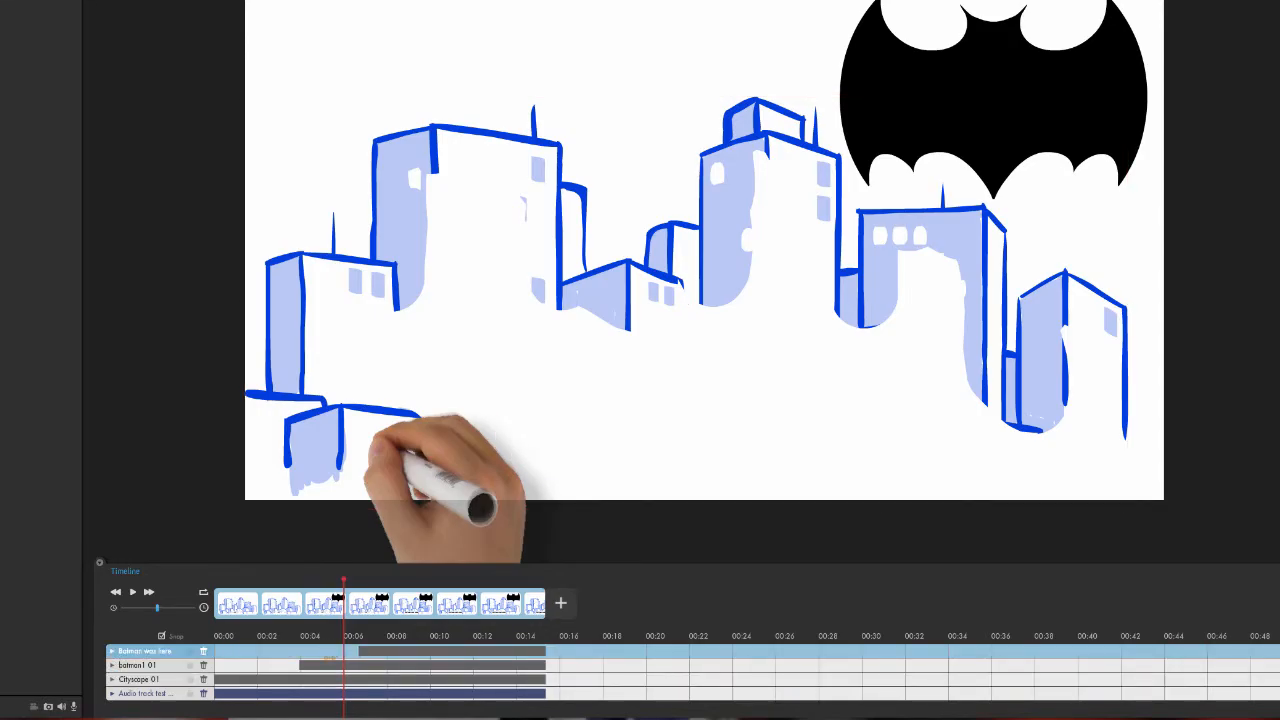
Step: Apply the Pop in animation to the bat symbol and the Scale in animation to the caption
{"action": "left_click", "coordinate": [113, 666]}
{"action": "mouse_move", "coordinate": [160, 589]}
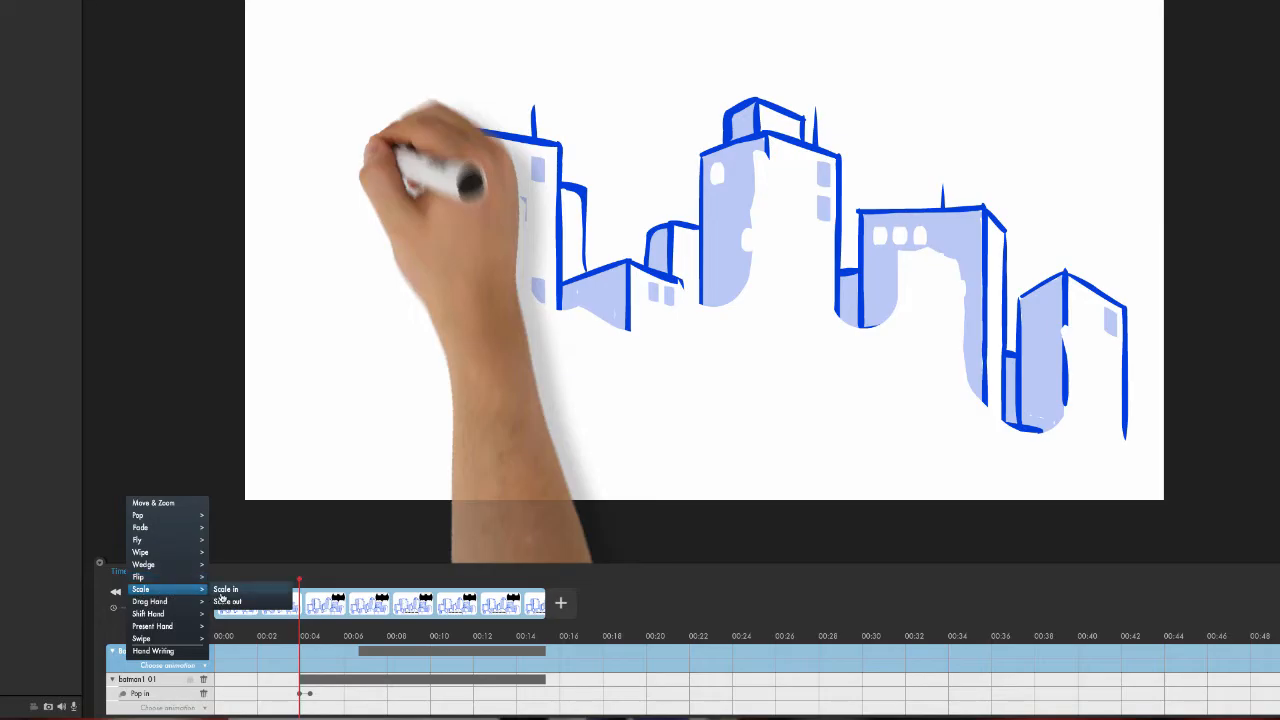
{"action": "left_click", "coordinate": [225, 589]}
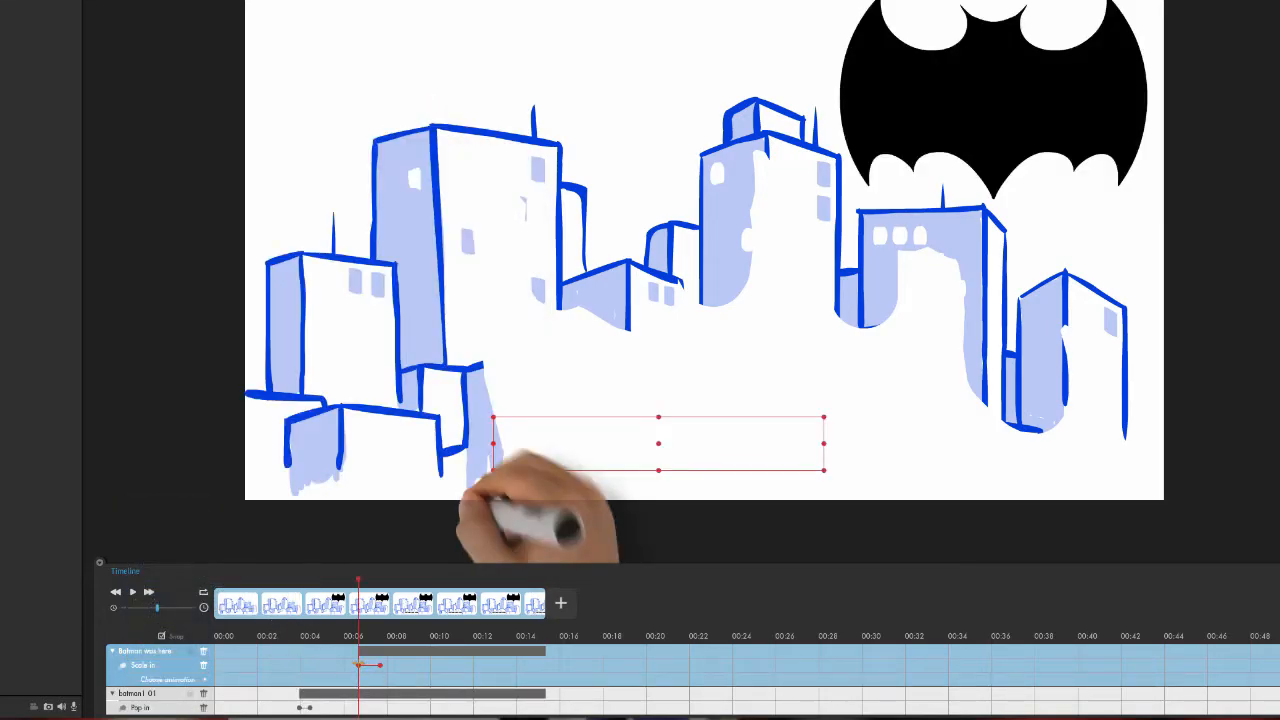
Step: Try repeating the bat symbol's Pop in animation at about 5 seconds and delete the extra copies
{"action": "left_click", "coordinate": [112, 651]}
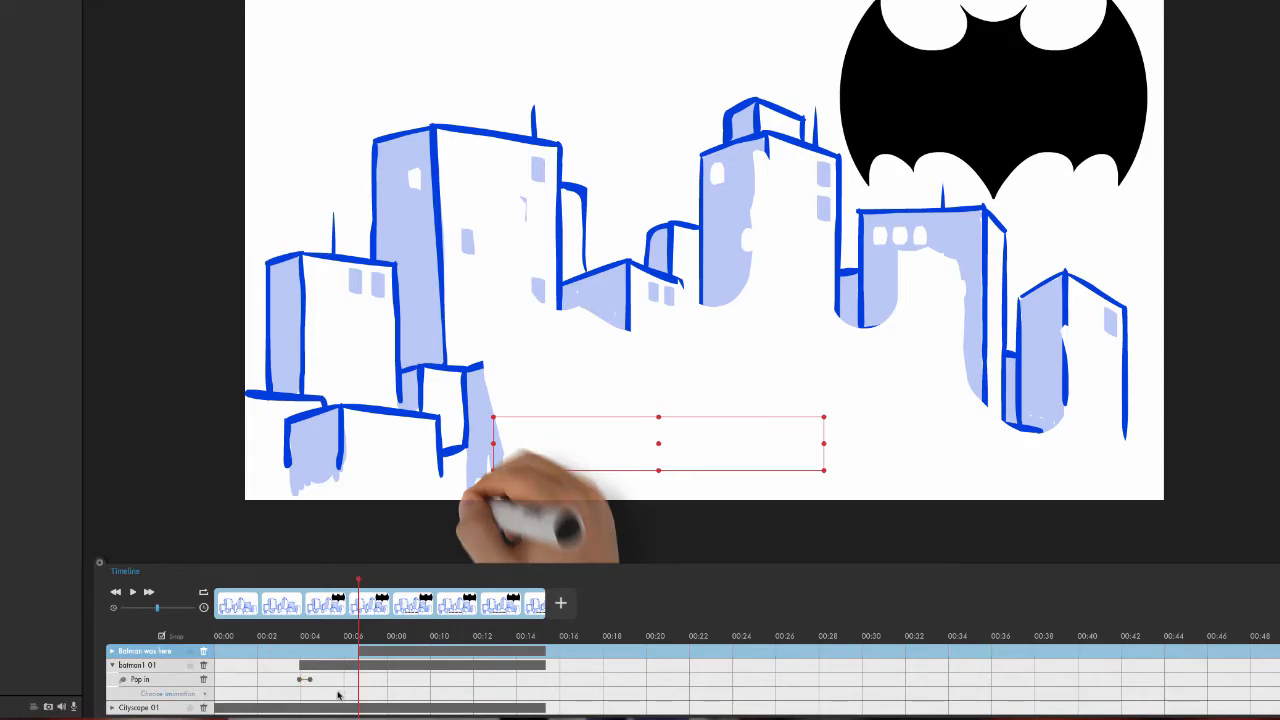
{"action": "left_click_drag", "start_coordinate": [358, 581], "coordinate": [326, 582]}
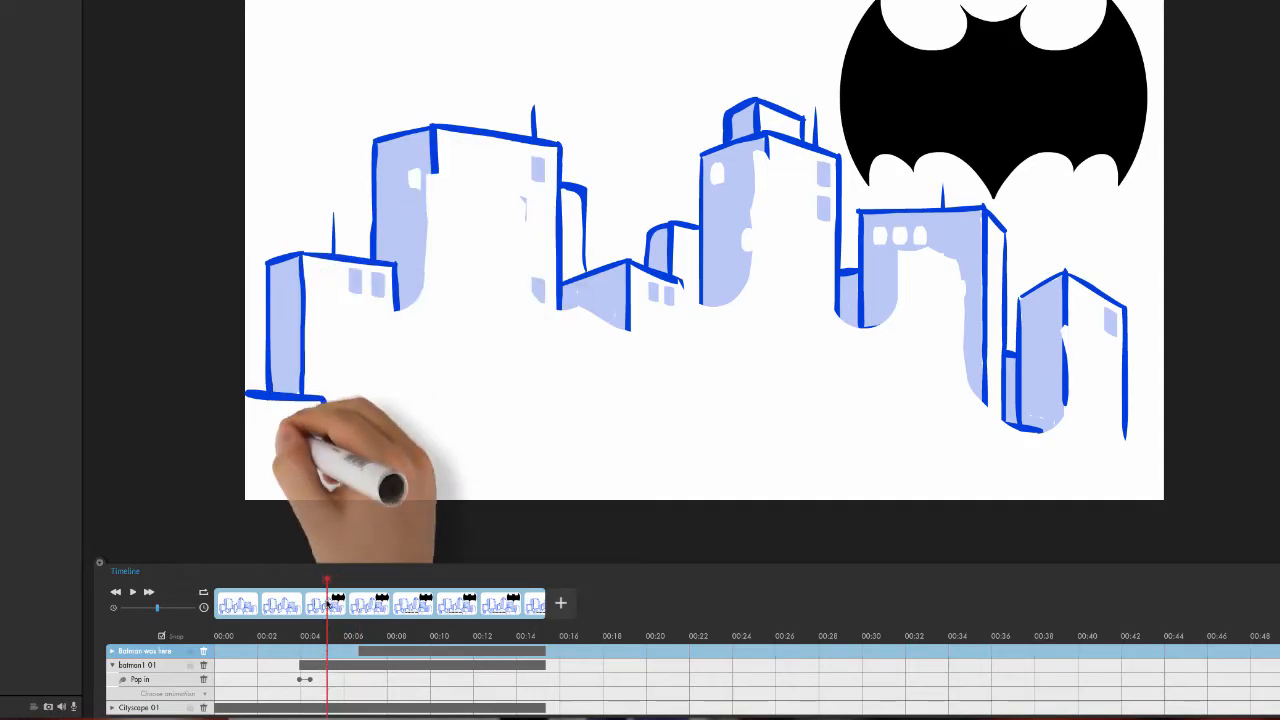
{"action": "left_click", "coordinate": [305, 680]}
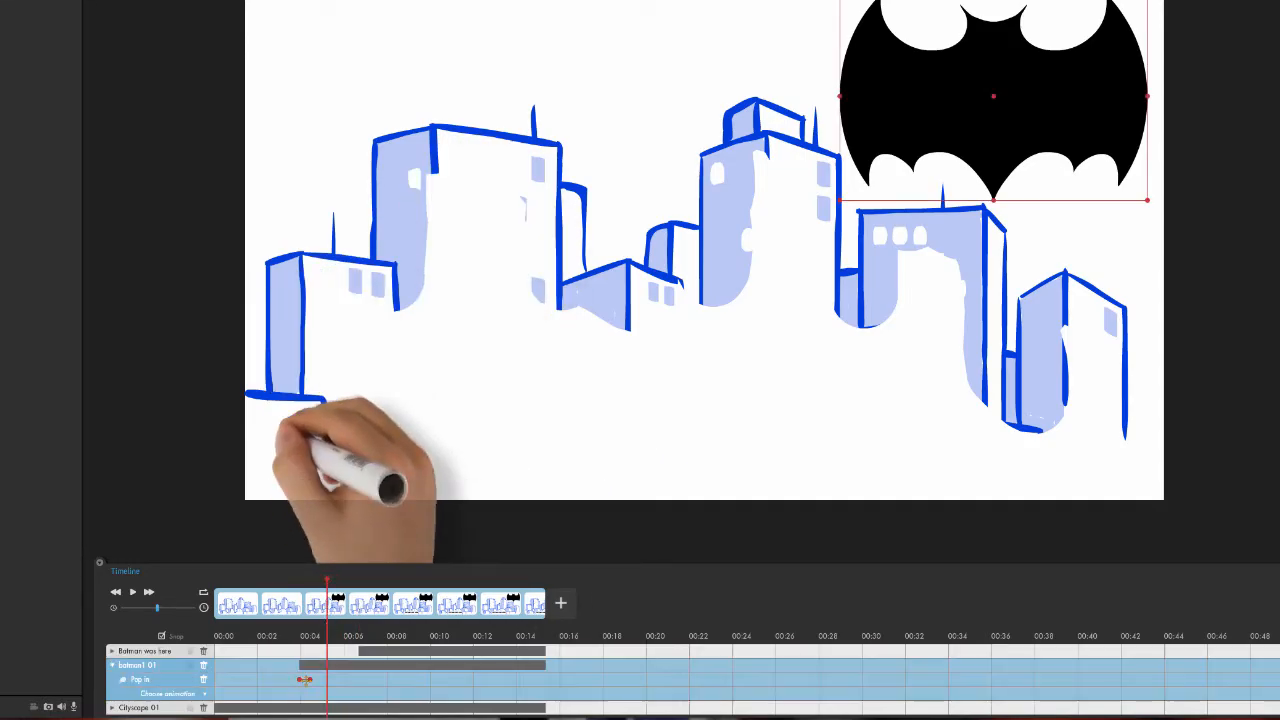
{"action": "left_click", "coordinate": [325, 681]}
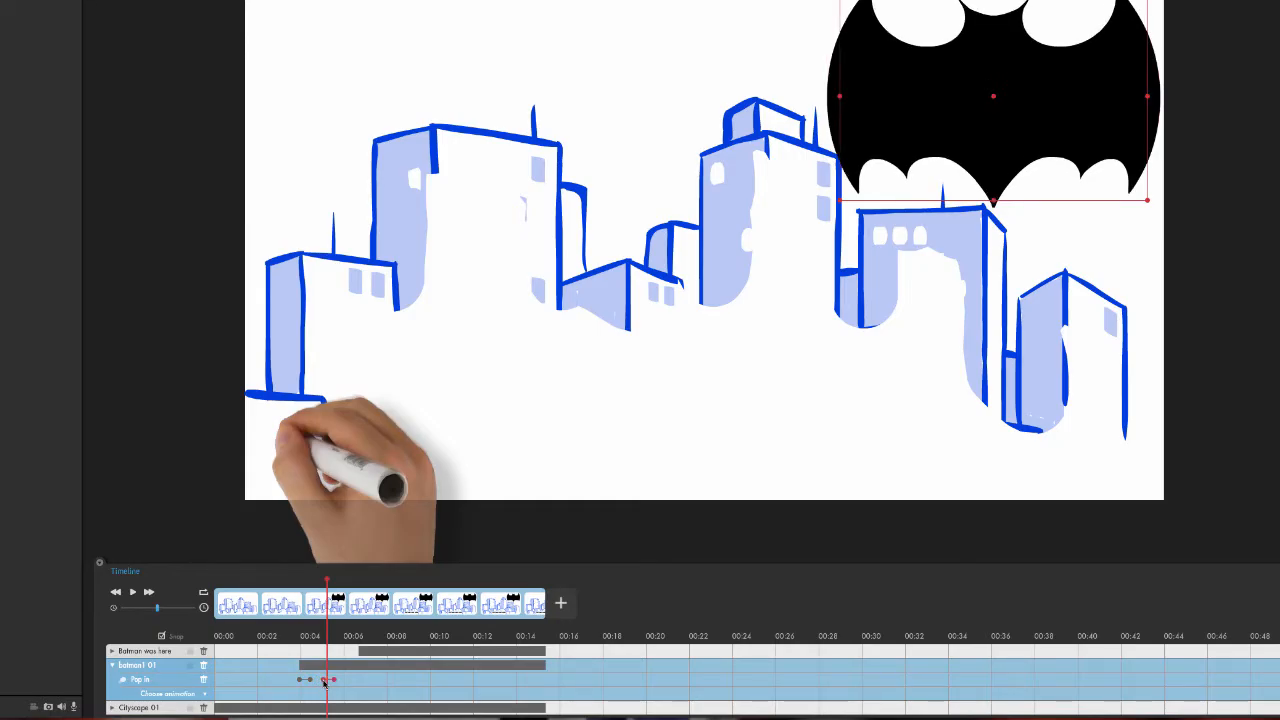
{"action": "left_click", "coordinate": [352, 681]}
{"action": "key", "text": "Delete"}
{"action": "left_click", "coordinate": [334, 680]}
{"action": "key", "text": "Delete"}
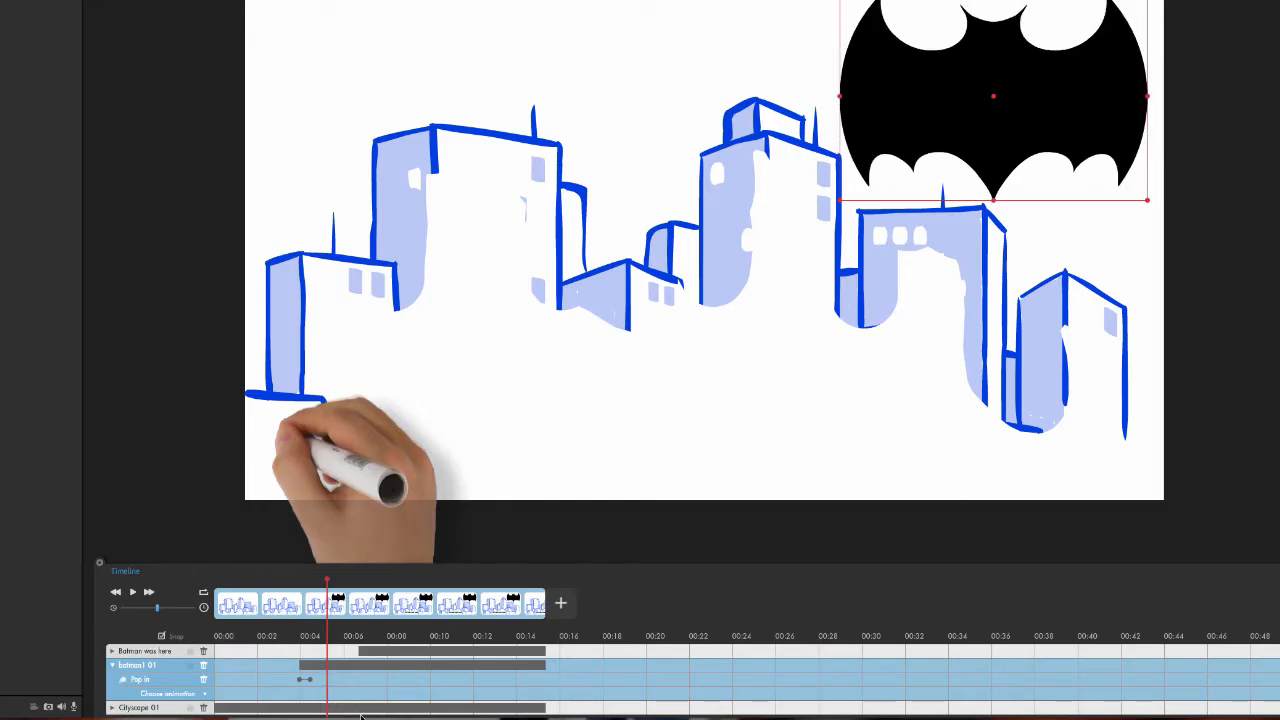
Step: Apply the Highlight Pop animation to the bat symbol at about 5 seconds and play the scene from just before it appears
{"action": "left_click", "coordinate": [181, 694]}
{"action": "mouse_move", "coordinate": [150, 556]}
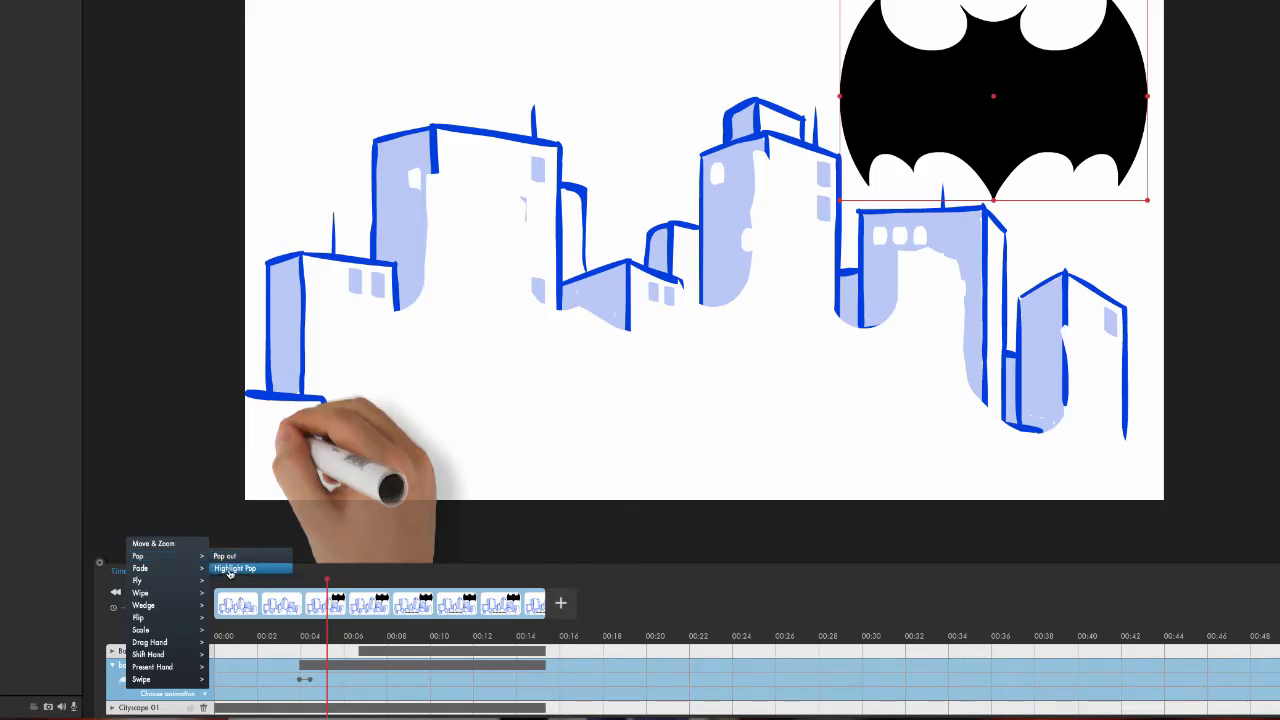
{"action": "left_click", "coordinate": [229, 570]}
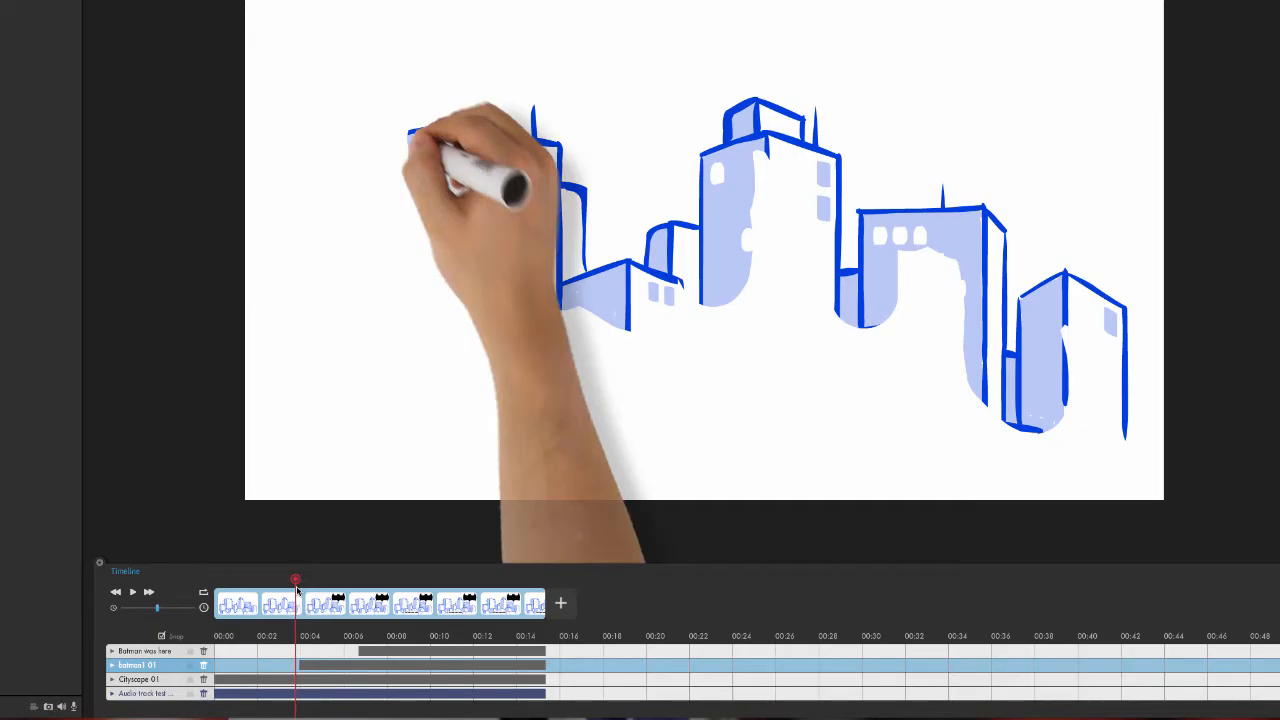
{"action": "key", "text": "space"}
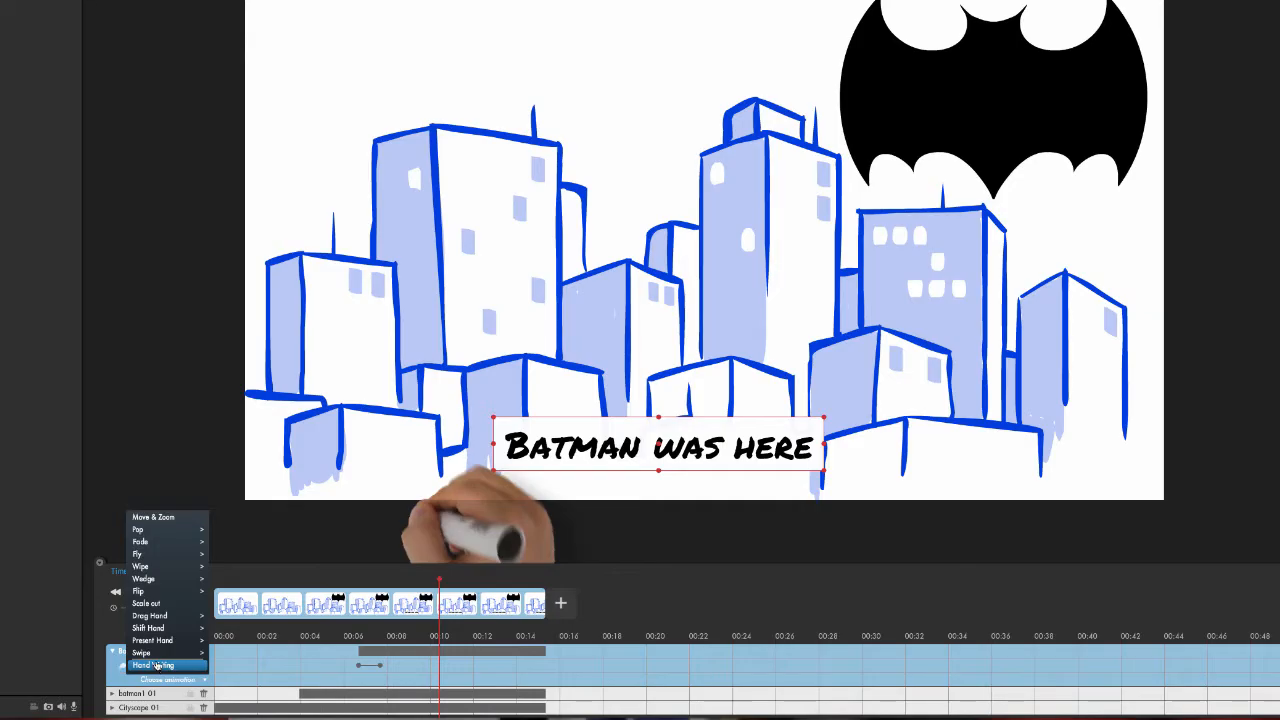
Step: Apply the Present Hand Out animation to the caption at about 14 seconds and preview the end of the scene
{"action": "mouse_move", "coordinate": [165, 640]}
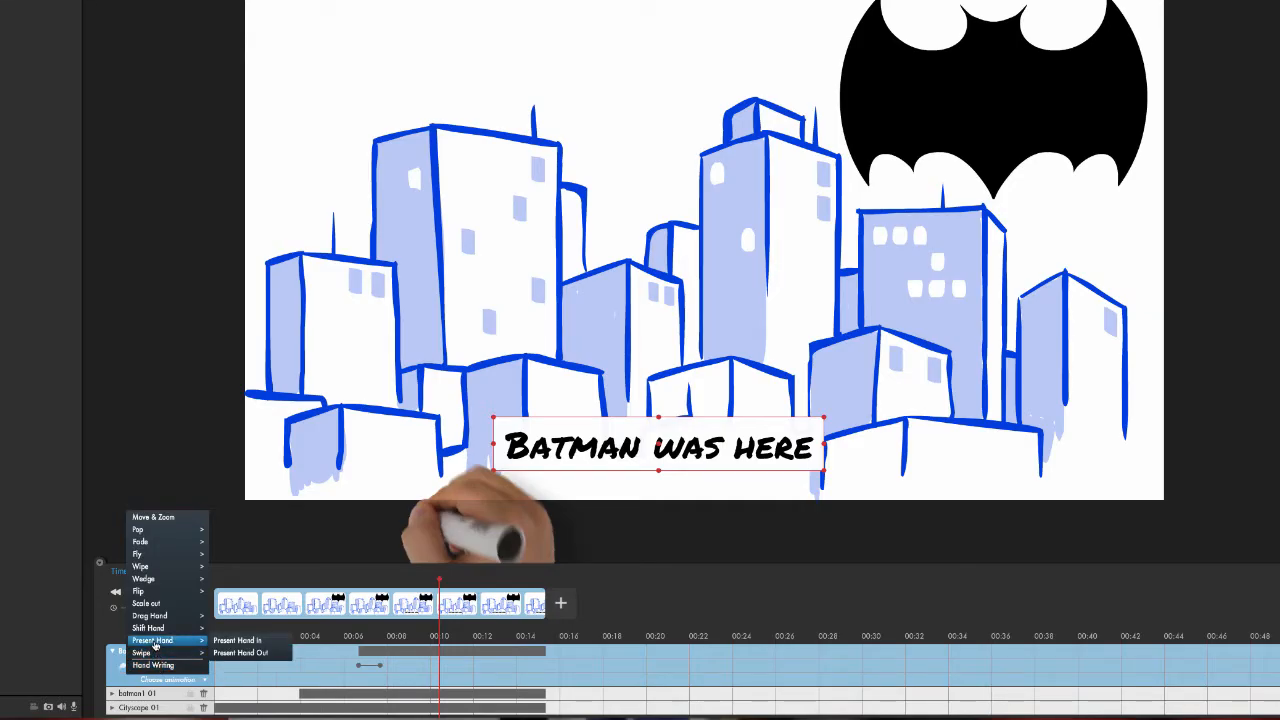
{"action": "left_click", "coordinate": [232, 654]}
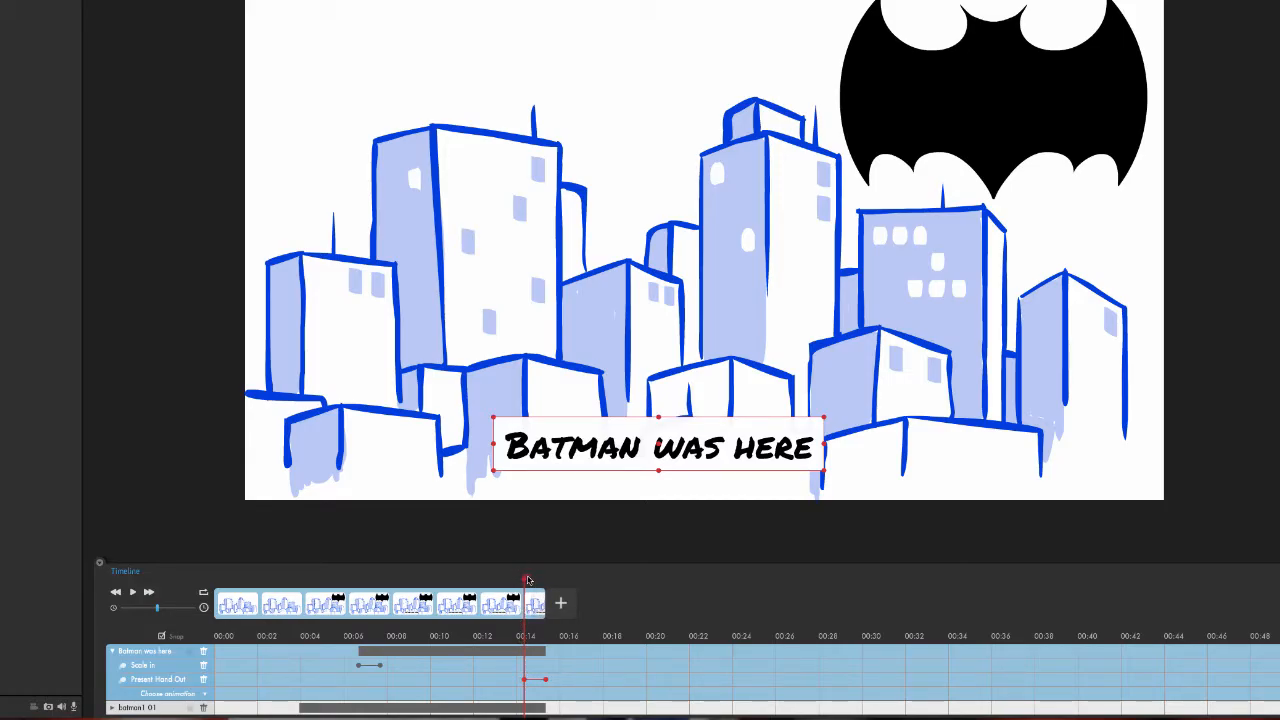
{"action": "mouse_move", "coordinate": [524, 581]}
{"action": "left_mouse_down"}
{"action": "mouse_move", "coordinate": [445, 582]}
{"action": "mouse_move", "coordinate": [505, 582]}
{"action": "left_mouse_up"}
{"action": "key", "text": "space"}
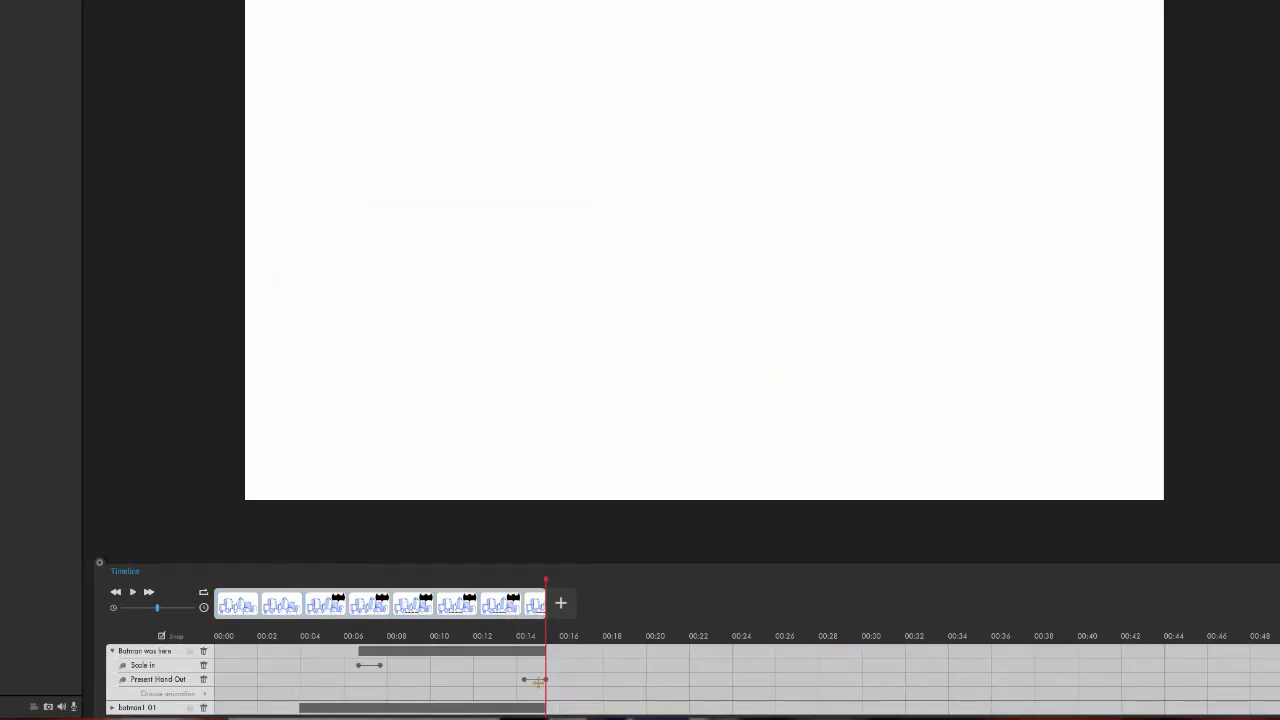
{"action": "left_click_drag", "start_coordinate": [549, 568], "coordinate": [517, 591]}
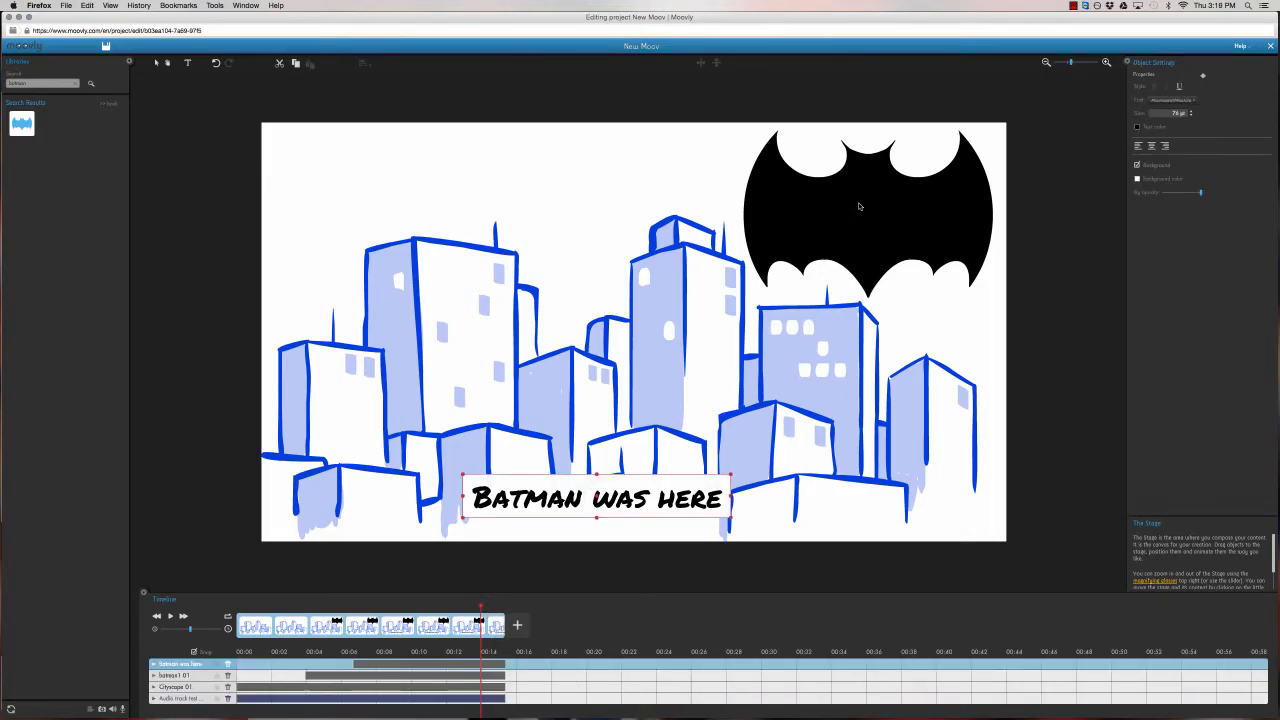
Step: Swap the bat symbol for the eye object from the Moovly Library
{"action": "left_click", "coordinate": [856, 188]}
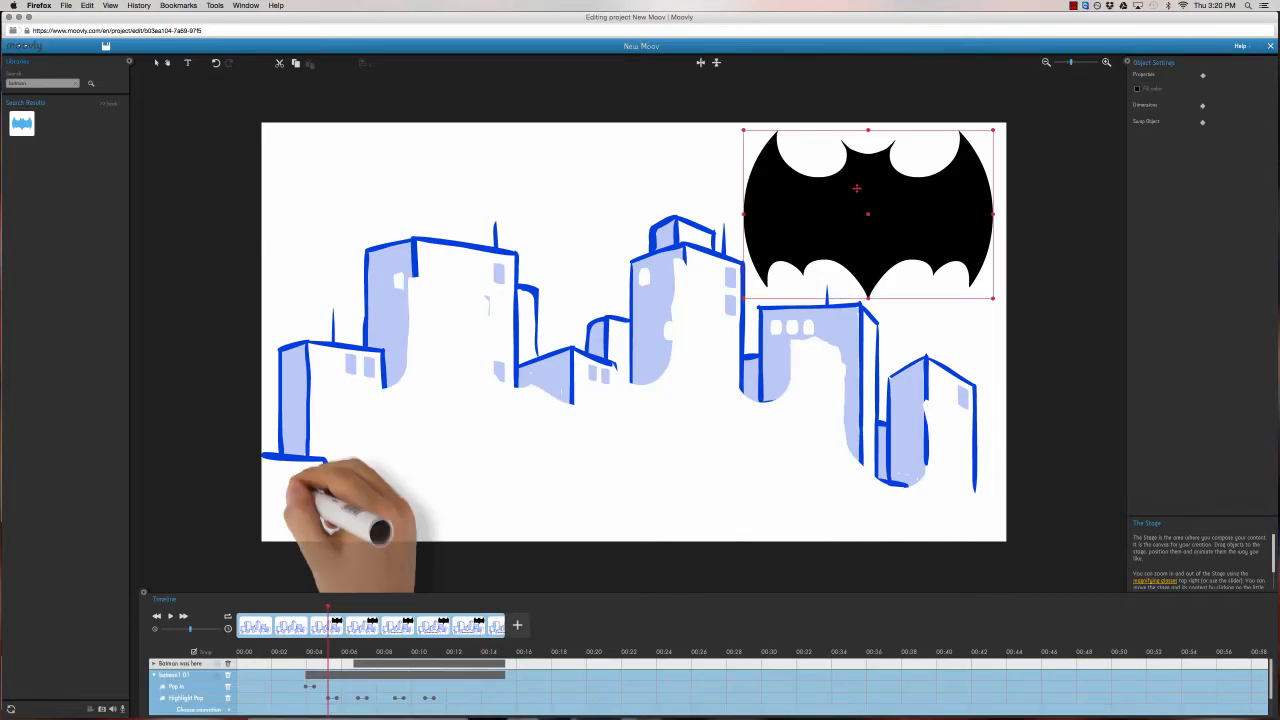
{"action": "left_click", "coordinate": [77, 84]}
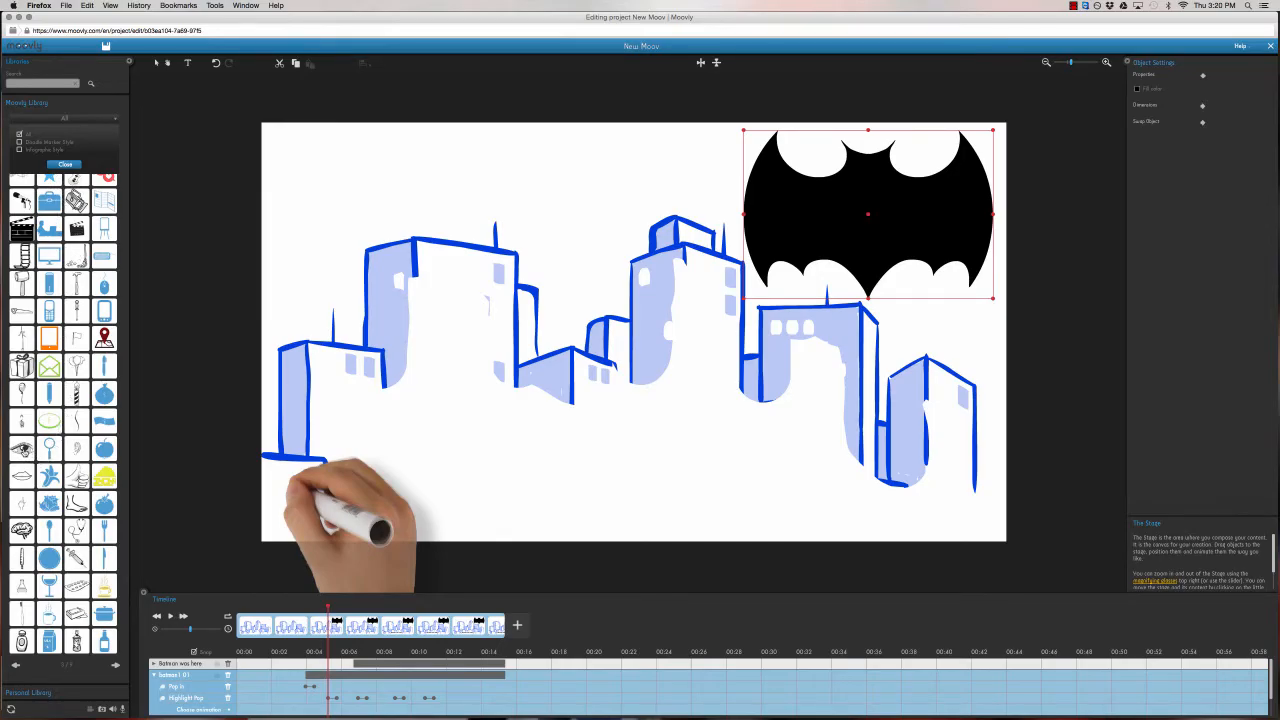
{"action": "mouse_move", "coordinate": [22, 448]}
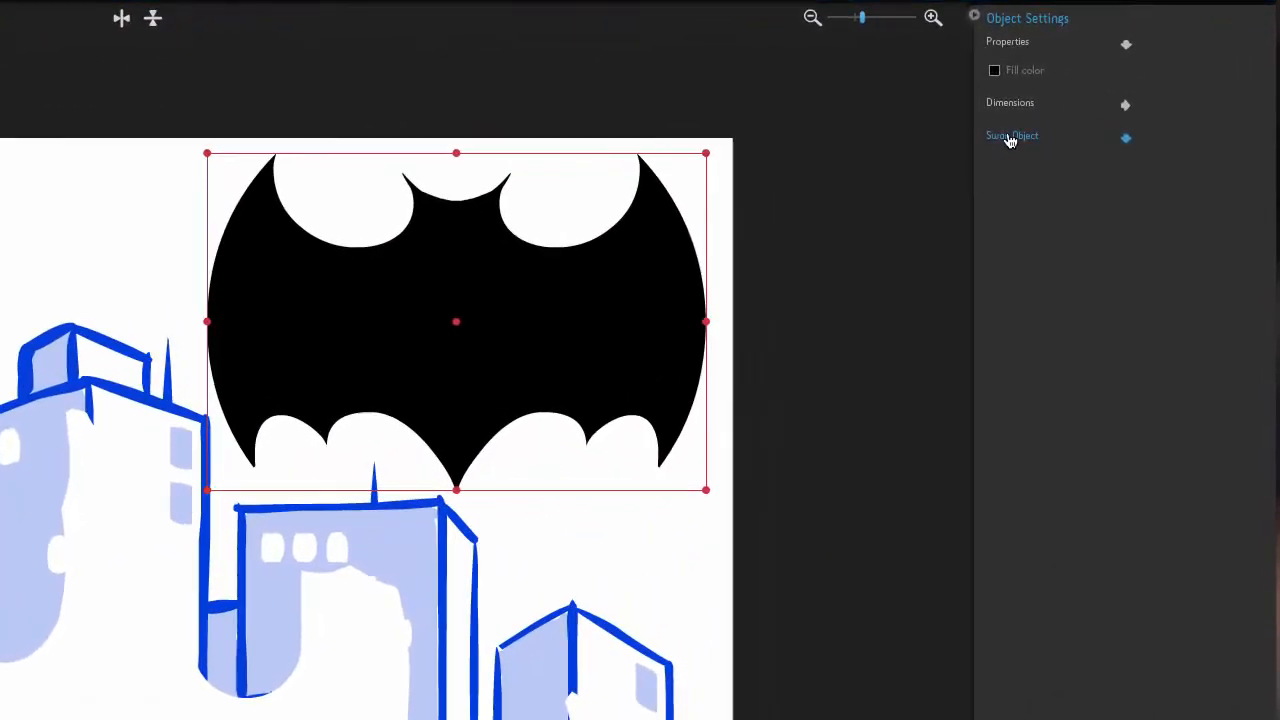
{"action": "left_click", "coordinate": [1143, 122]}
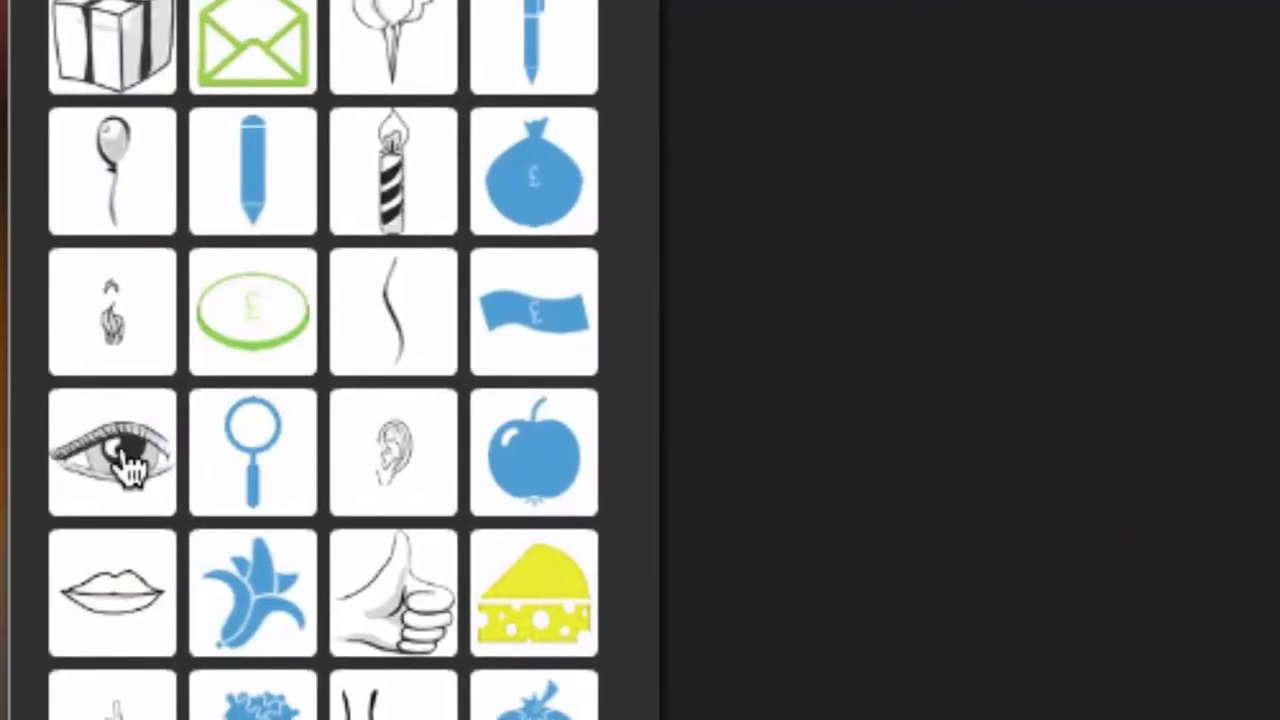
{"action": "left_click_drag", "start_coordinate": [122, 457], "coordinate": [848, 320]}
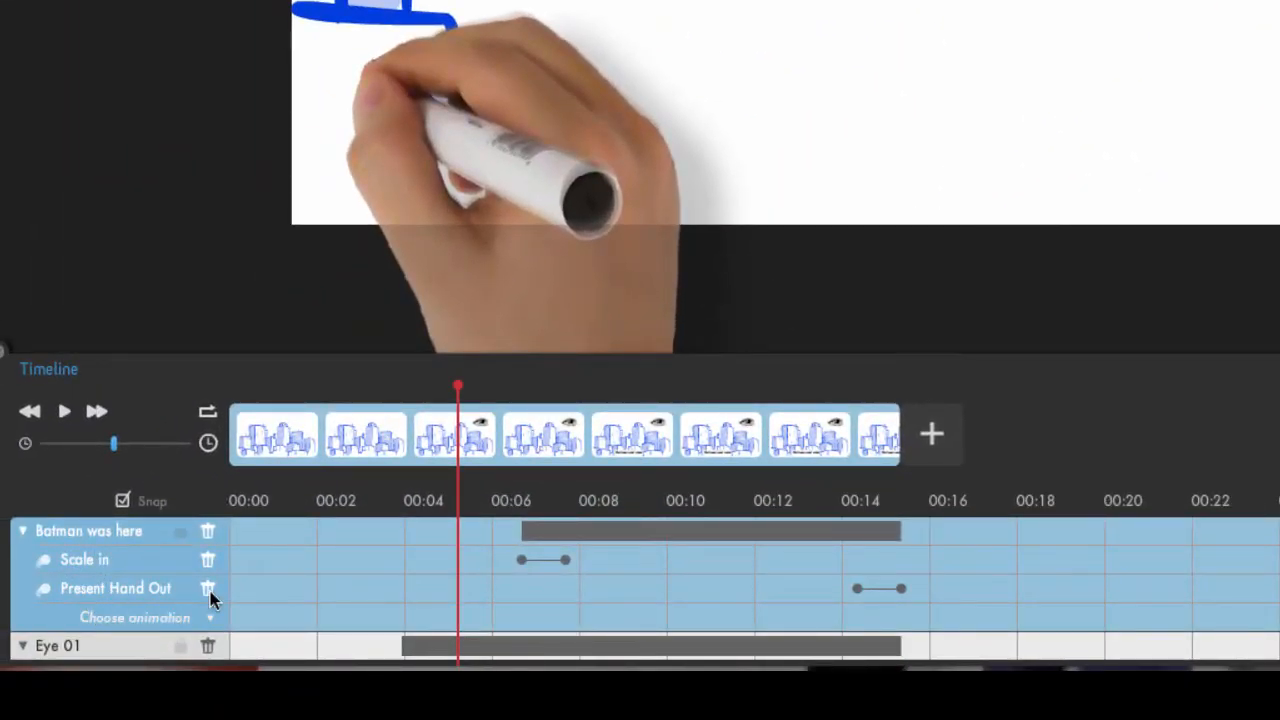
Step: Play the scene from about 5 seconds, check the swapped eye's animations and collapse the caption and eye tracks
{"action": "left_click", "coordinate": [477, 593]}
{"action": "key", "text": "space"}
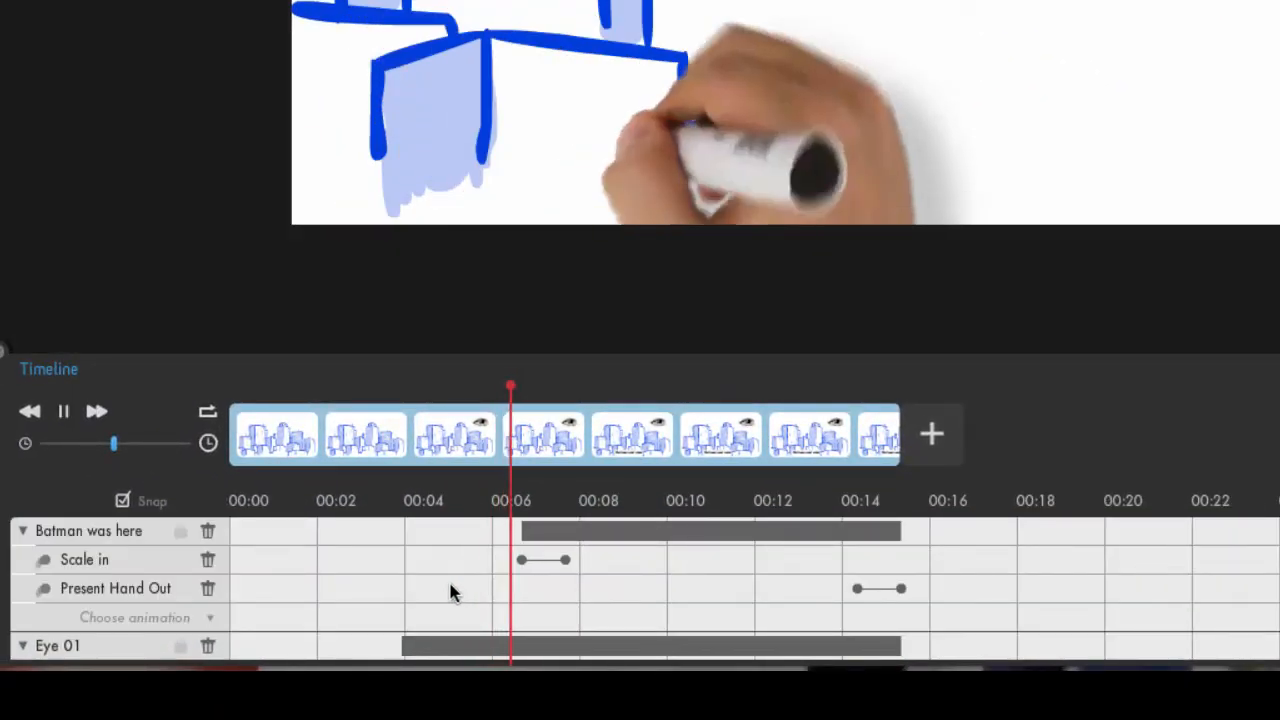
{"action": "key", "text": "space"}
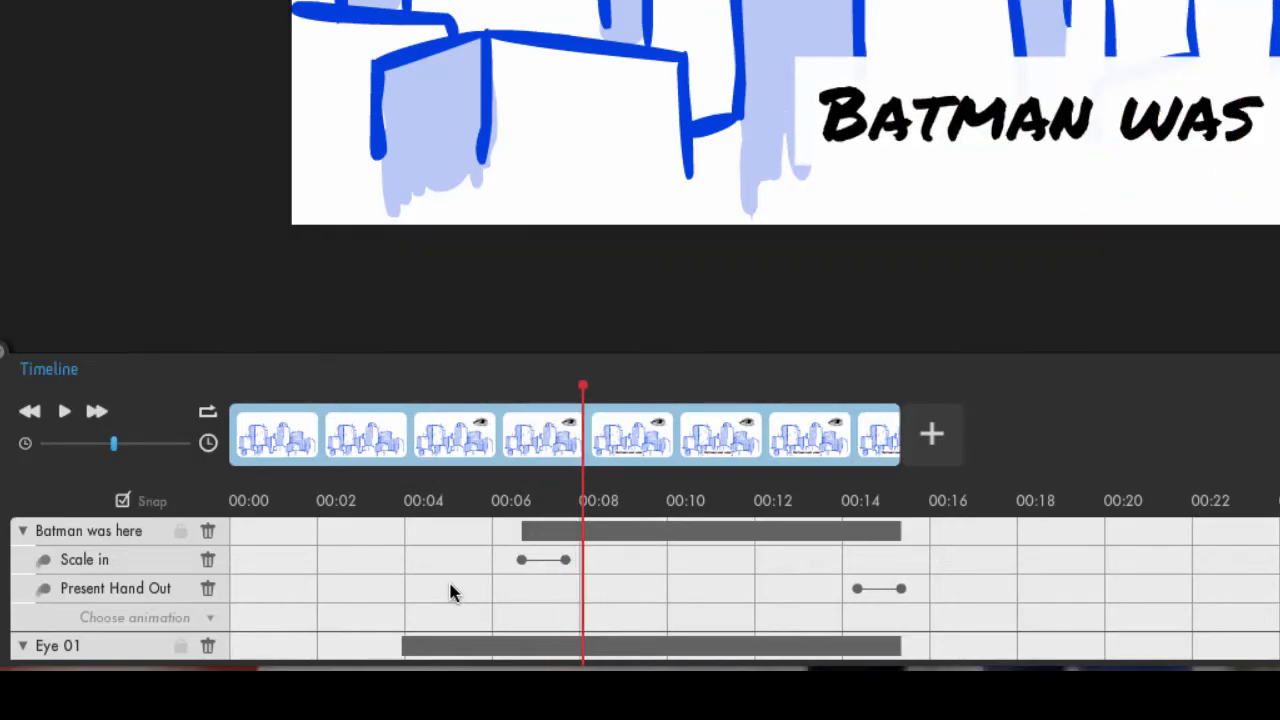
{"action": "left_click", "coordinate": [23, 531]}
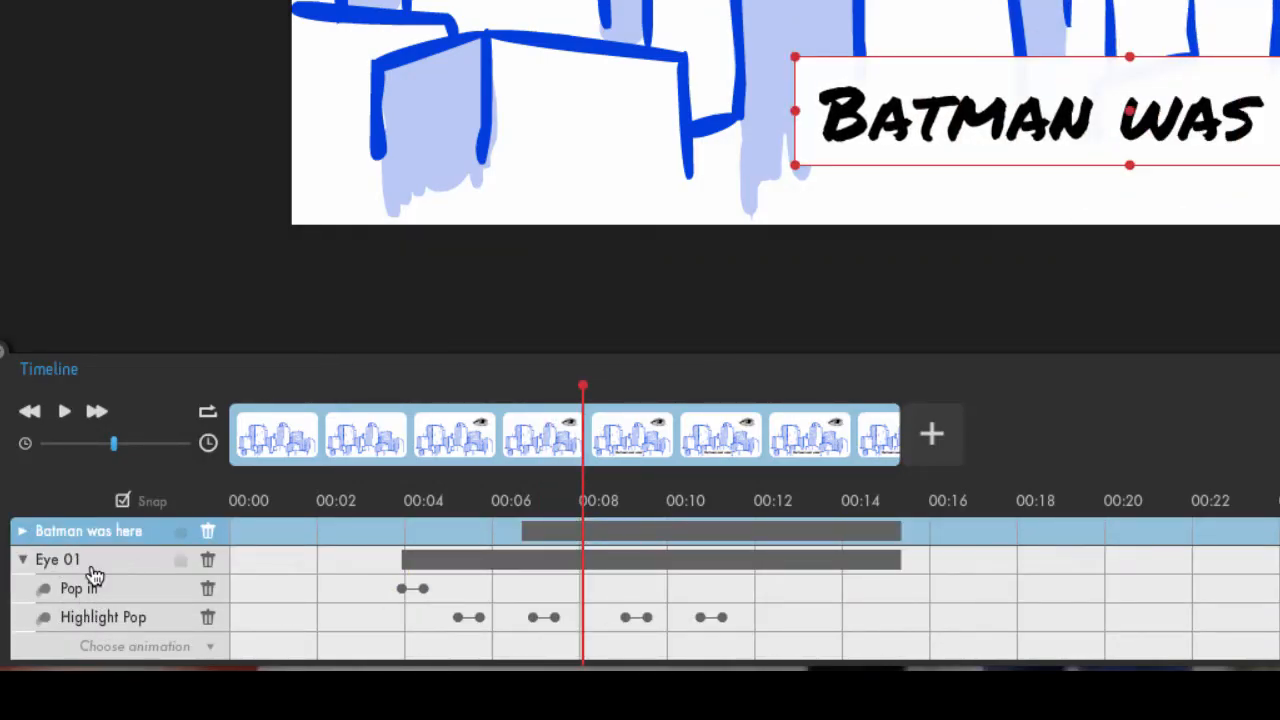
{"action": "left_click", "coordinate": [24, 562]}
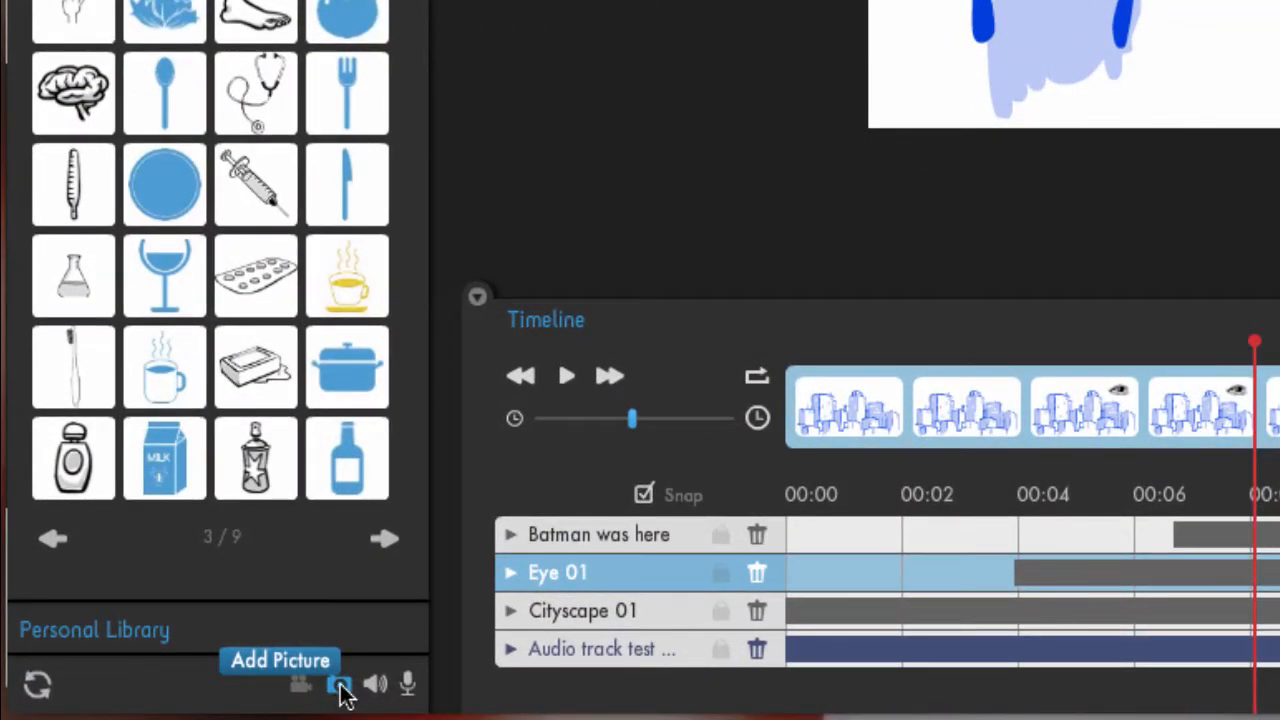
Step: Upload the picture batsignal.png from the Screen Grabs For Moovly folder and save it to the Personal Library
{"action": "left_click", "coordinate": [340, 685]}
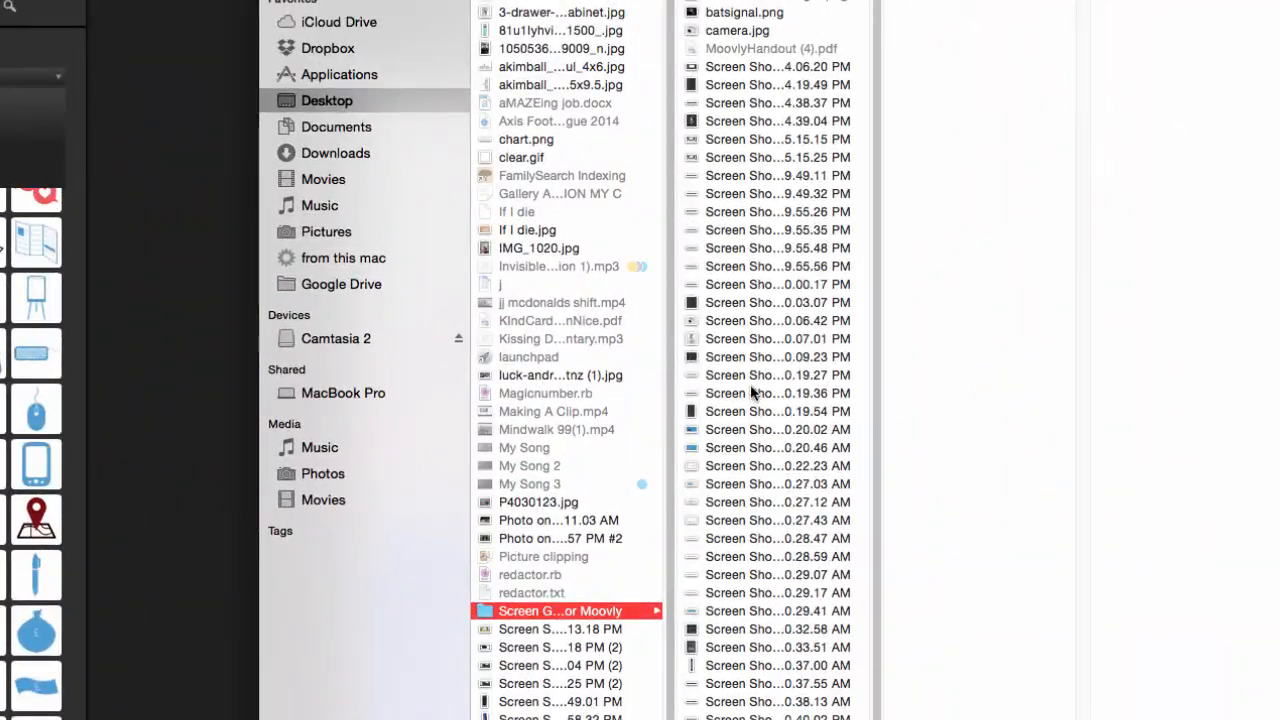
{"action": "left_click", "coordinate": [735, 14]}
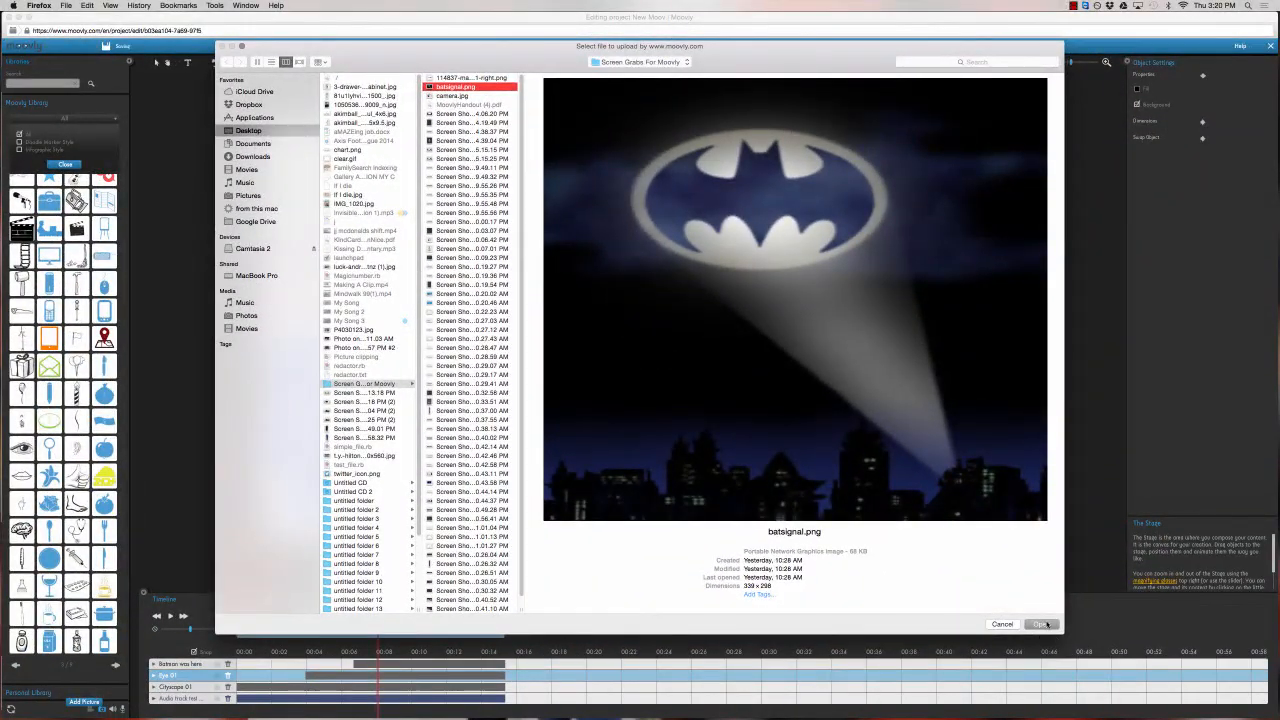
{"action": "left_click", "coordinate": [1047, 627]}
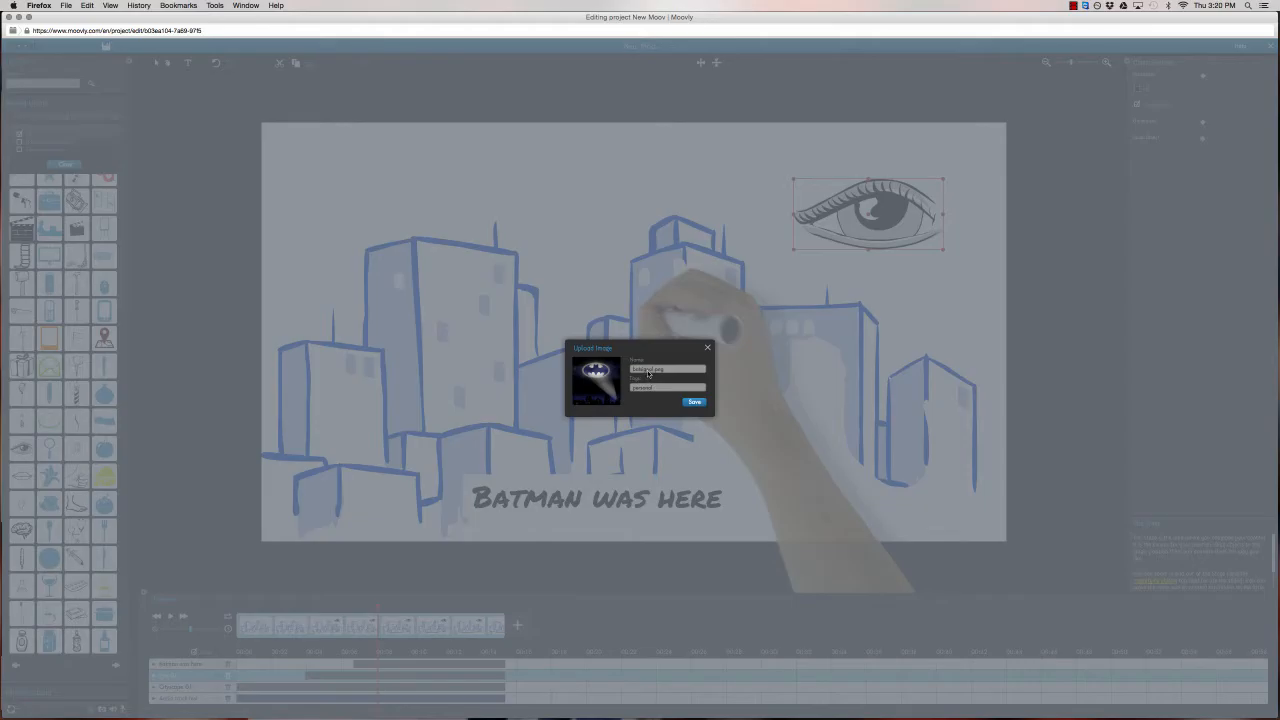
{"action": "double_click", "coordinate": [648, 371]}
{"action": "left_click", "coordinate": [638, 371]}
{"action": "left_click", "coordinate": [695, 403]}
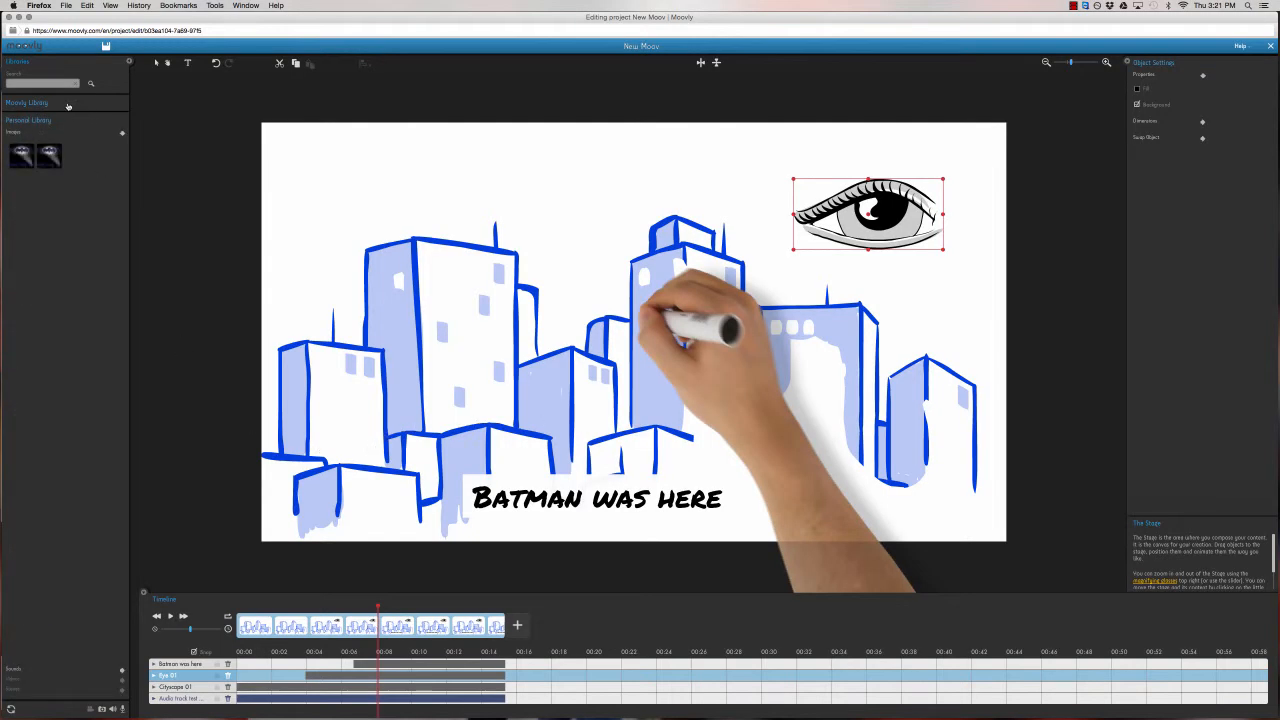
Step: Delete the two bat signal pictures from the Personal Library
{"action": "left_click", "coordinate": [13, 148]}
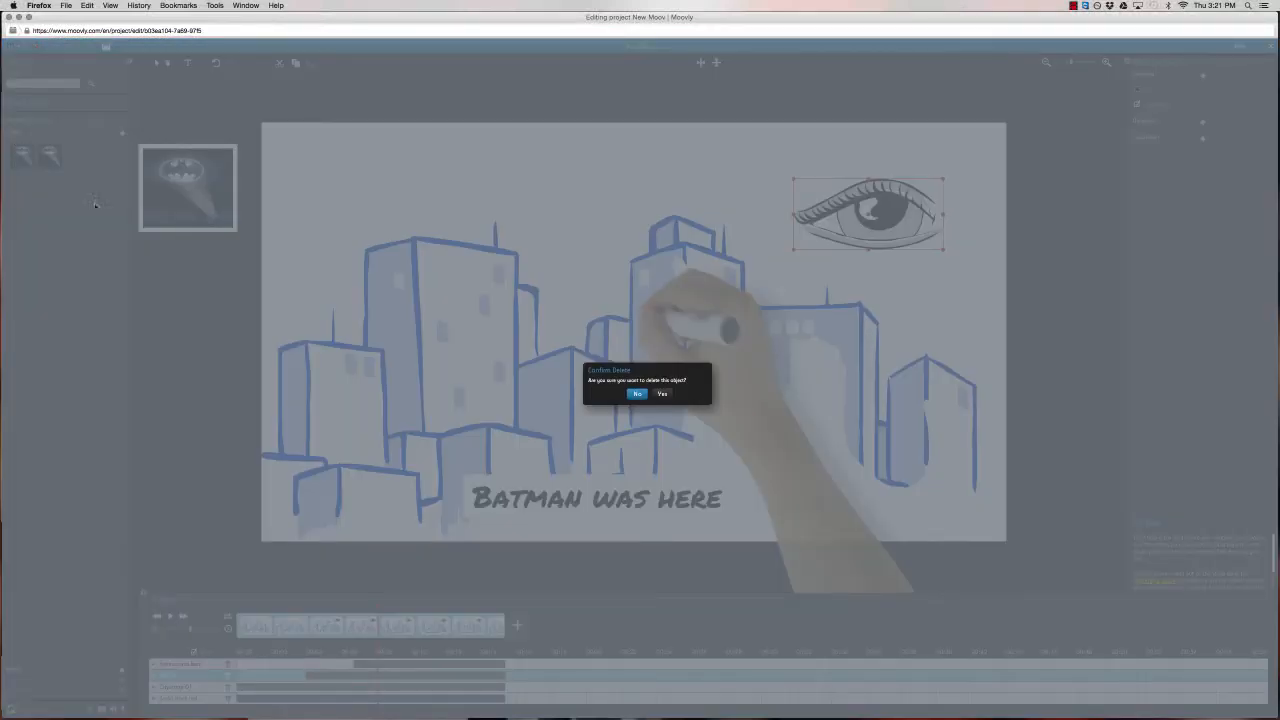
{"action": "left_click", "coordinate": [662, 394]}
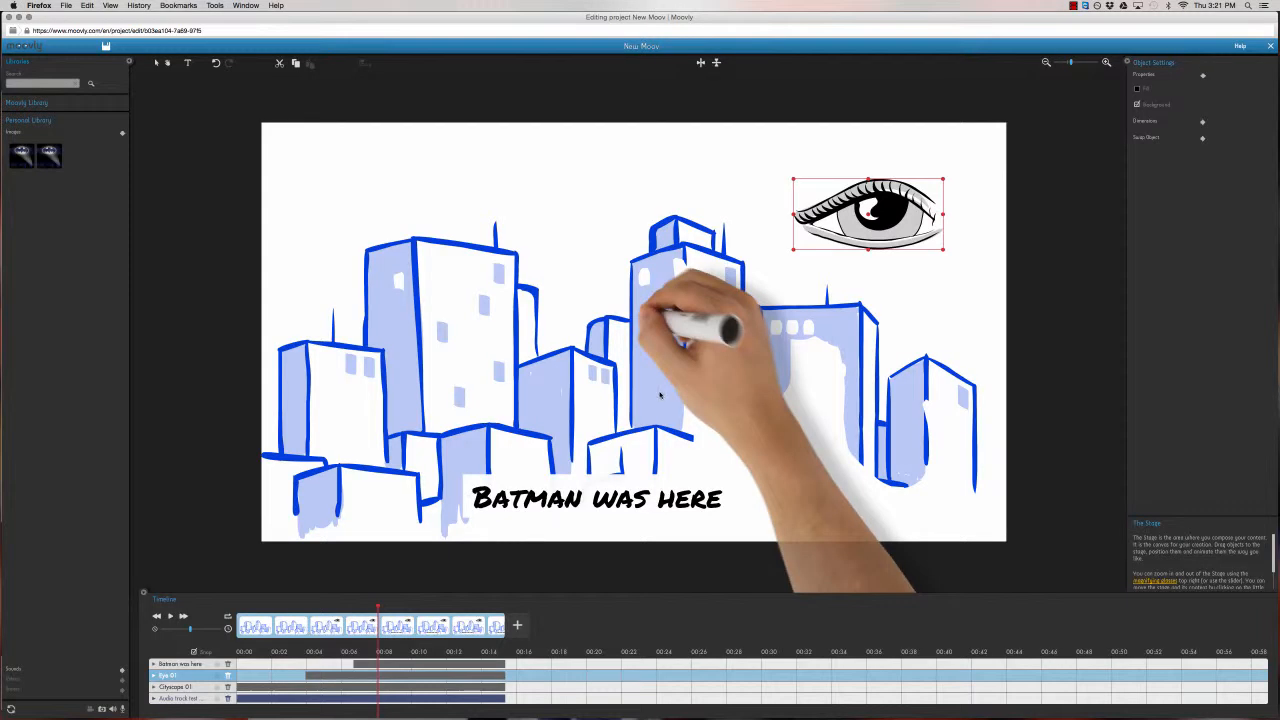
{"action": "key", "text": "Delete"}
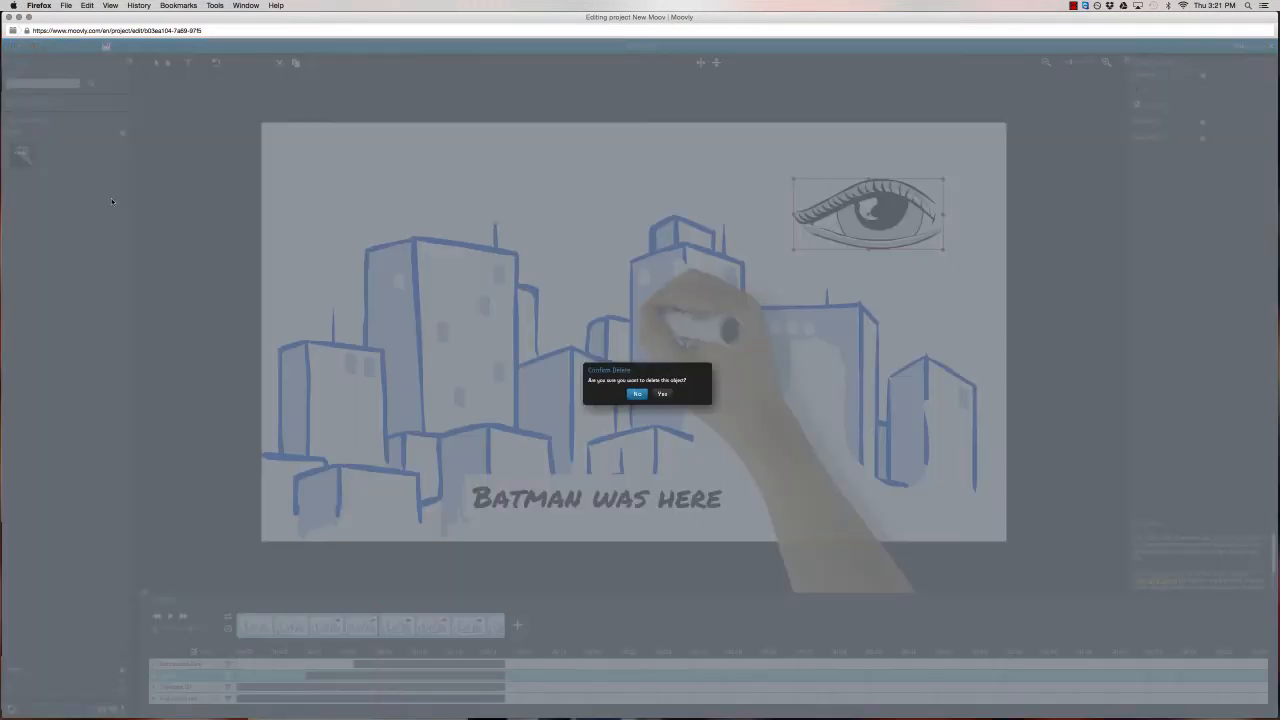
{"action": "left_click", "coordinate": [663, 393]}
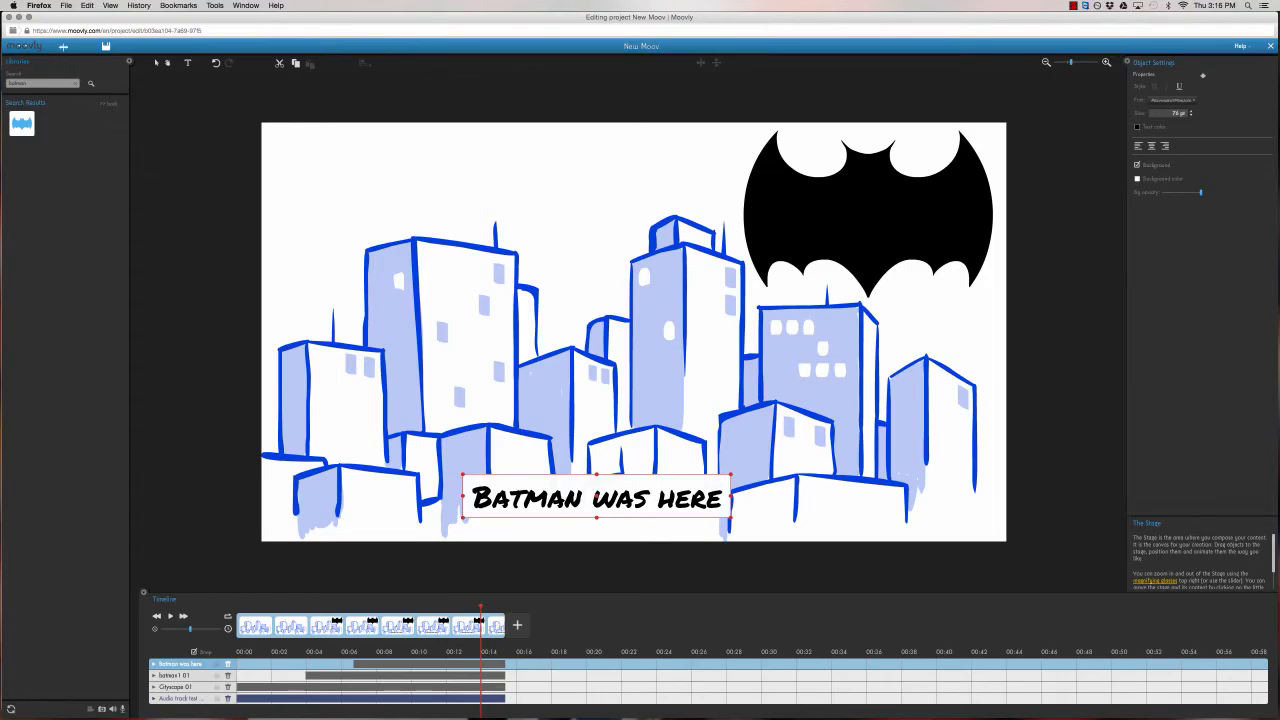
Step: Switch to the My Moovs browser window and look over the project tiles and their details and edit options
{"action": "mouse_move", "coordinate": [322, 714]}
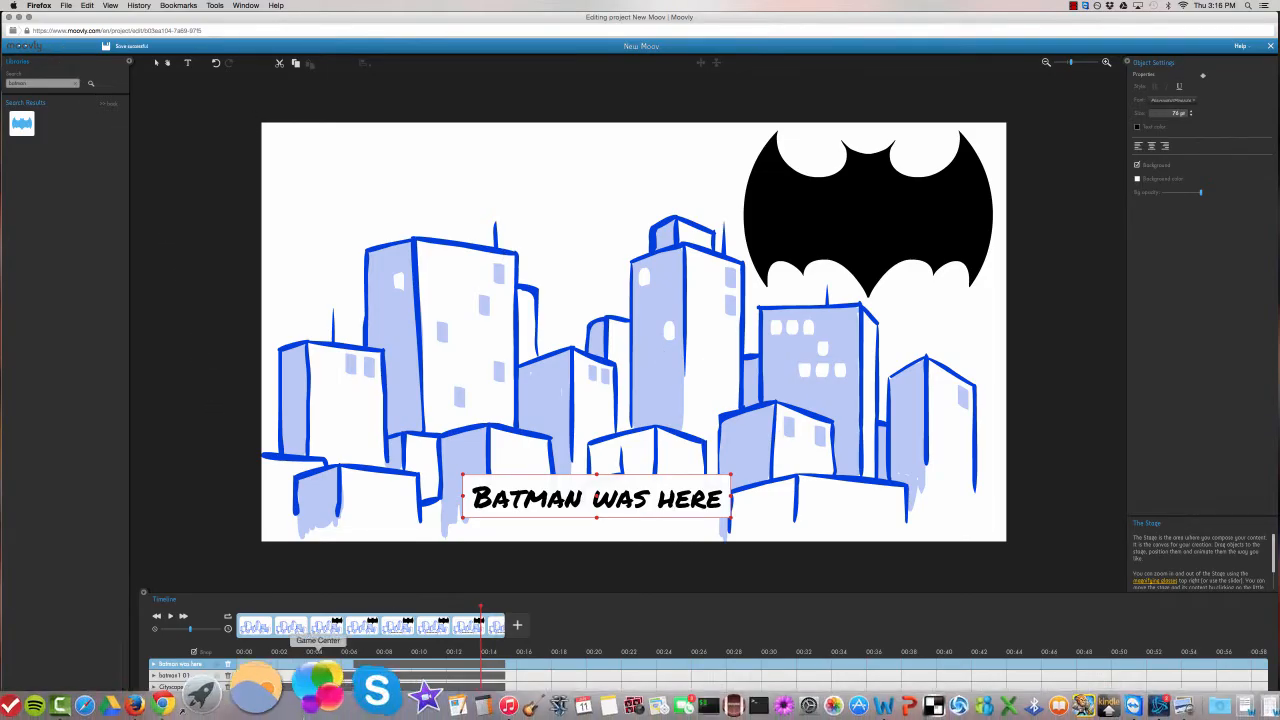
{"action": "right_click", "coordinate": [216, 694]}
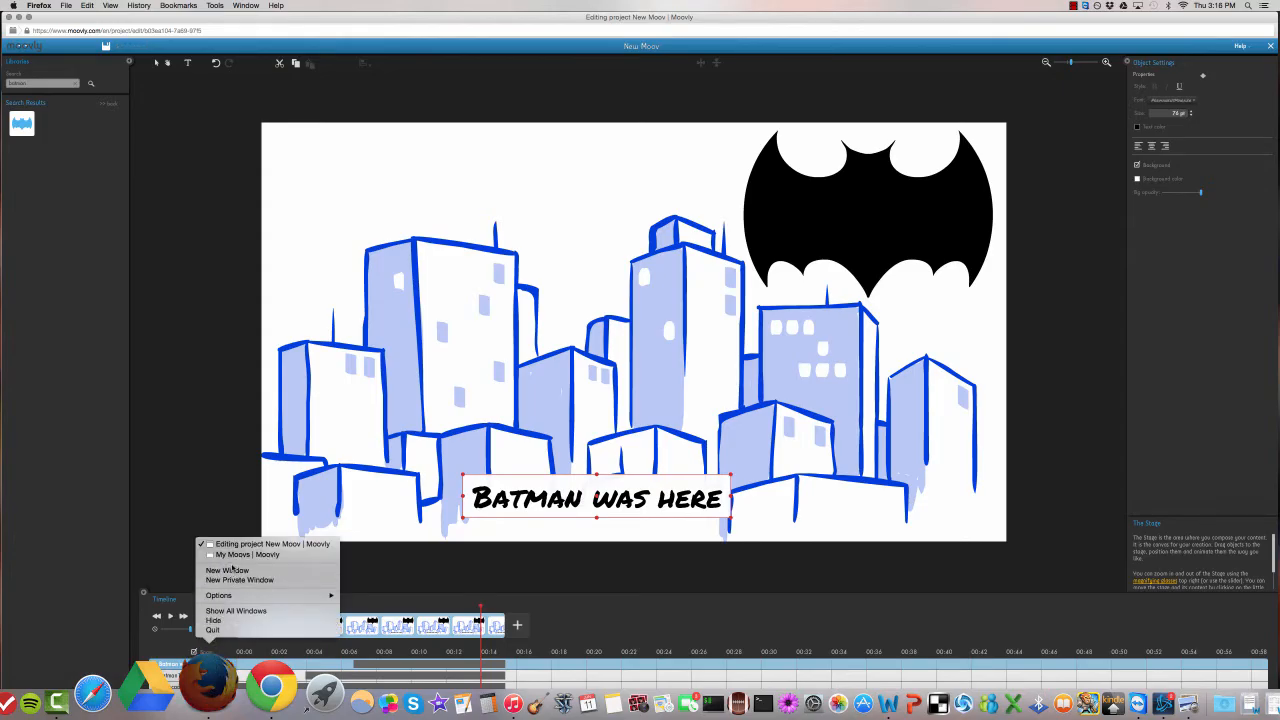
{"action": "left_click", "coordinate": [233, 558]}
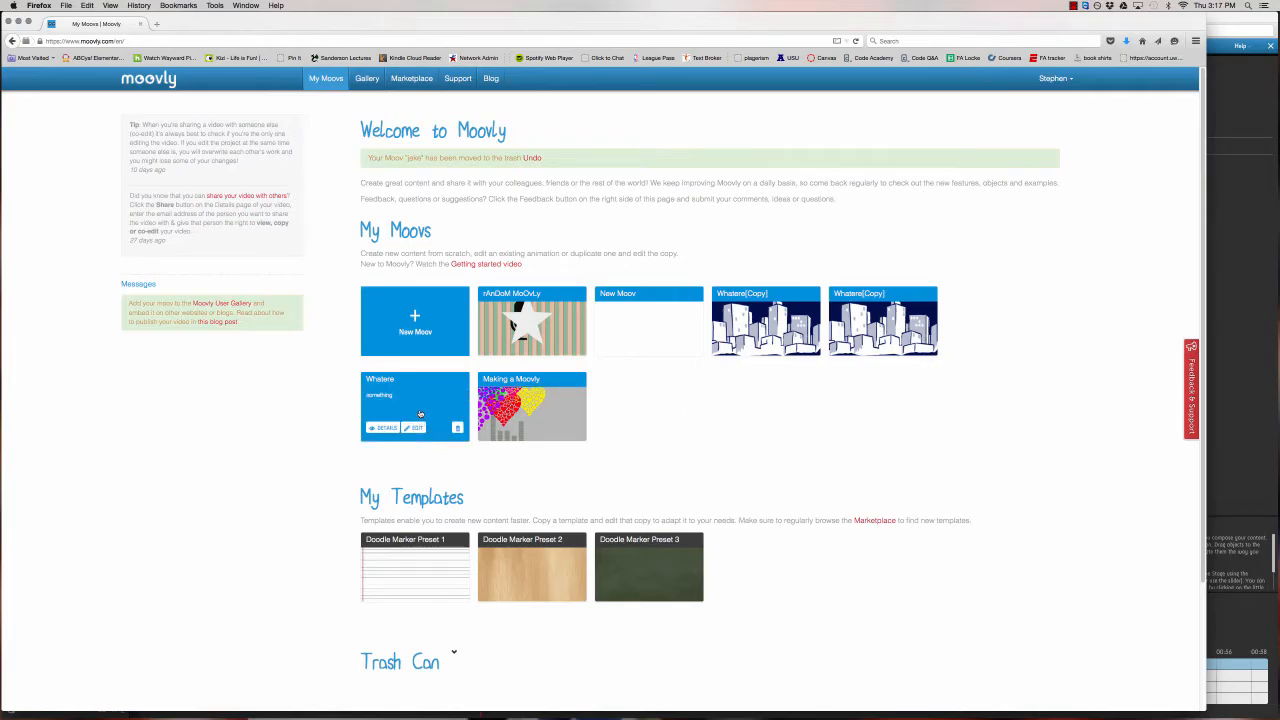
{"action": "mouse_move", "coordinate": [897, 318]}
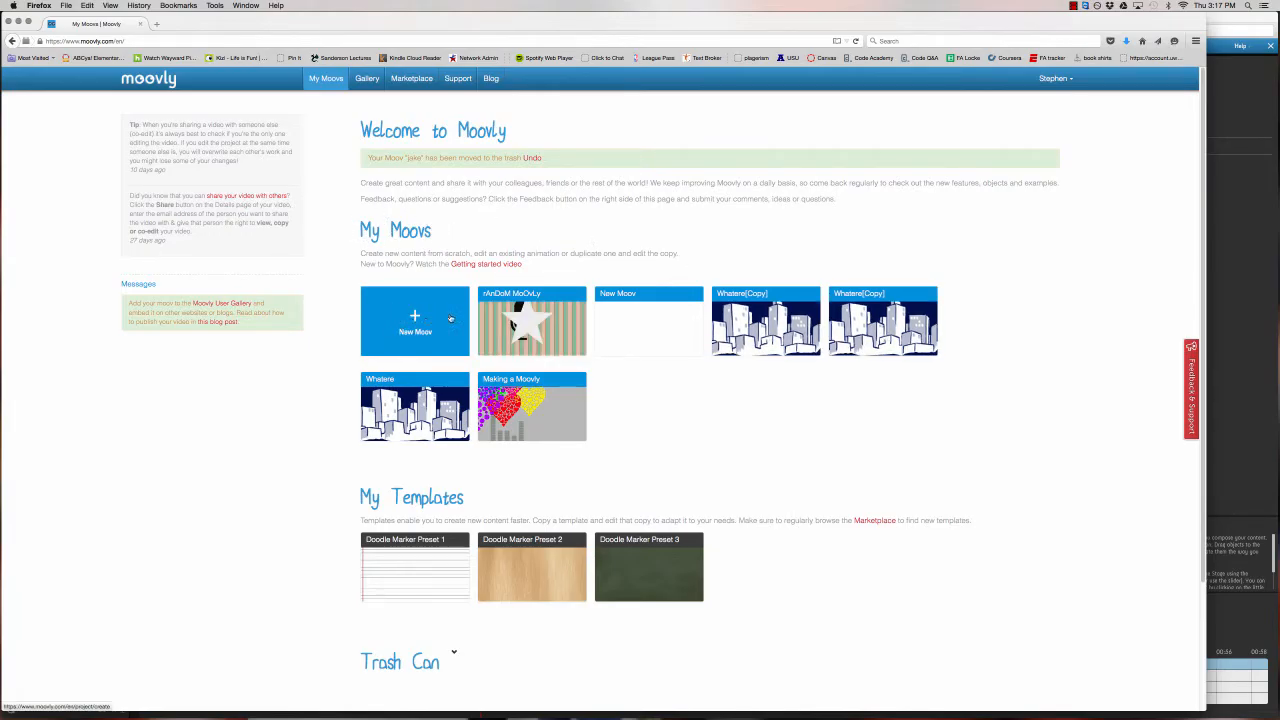
{"action": "mouse_move", "coordinate": [733, 293]}
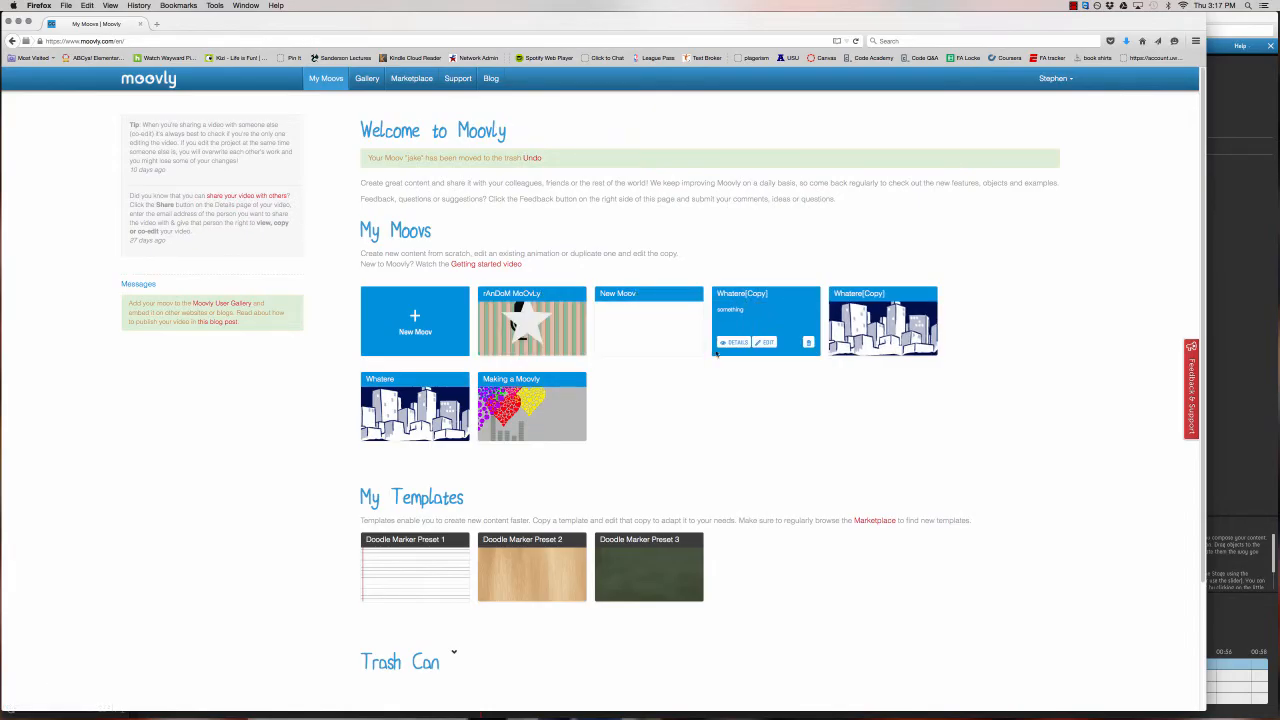
{"action": "mouse_move", "coordinate": [888, 312]}
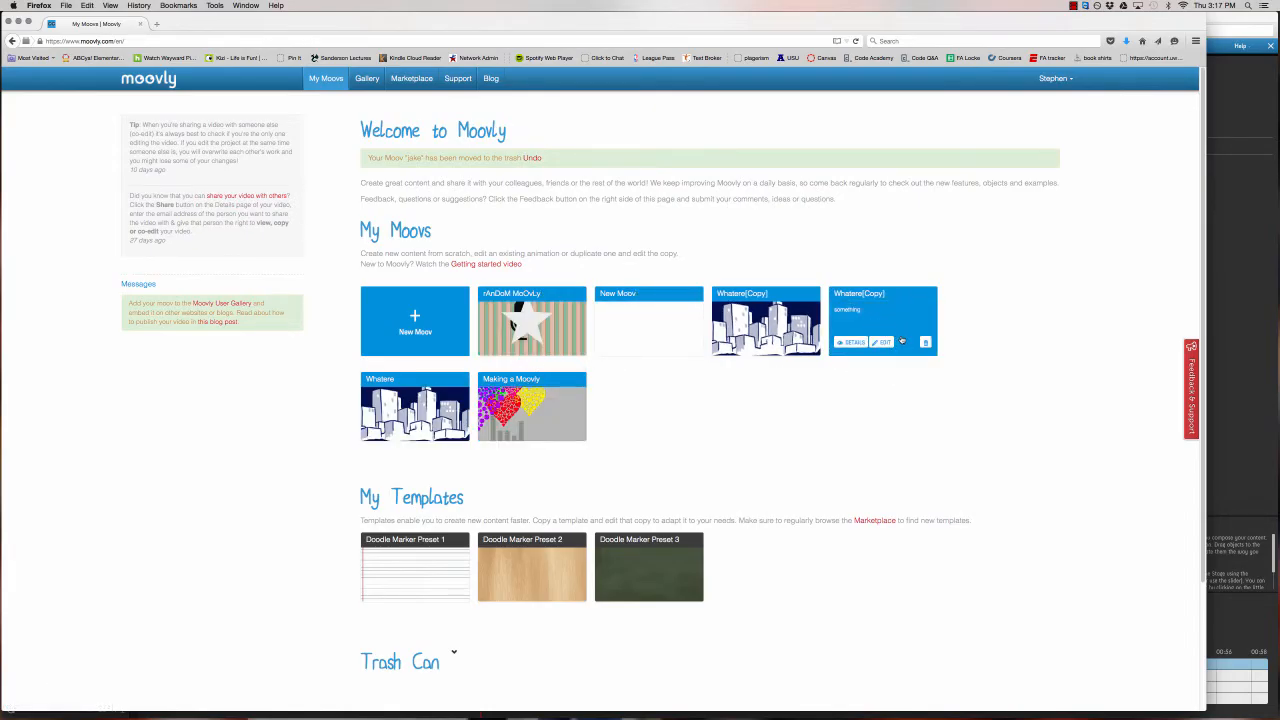
Step: Open the details of the Whatere[Copy] project described as "something" and start downloading it as a video
{"action": "left_click", "coordinate": [850, 343]}
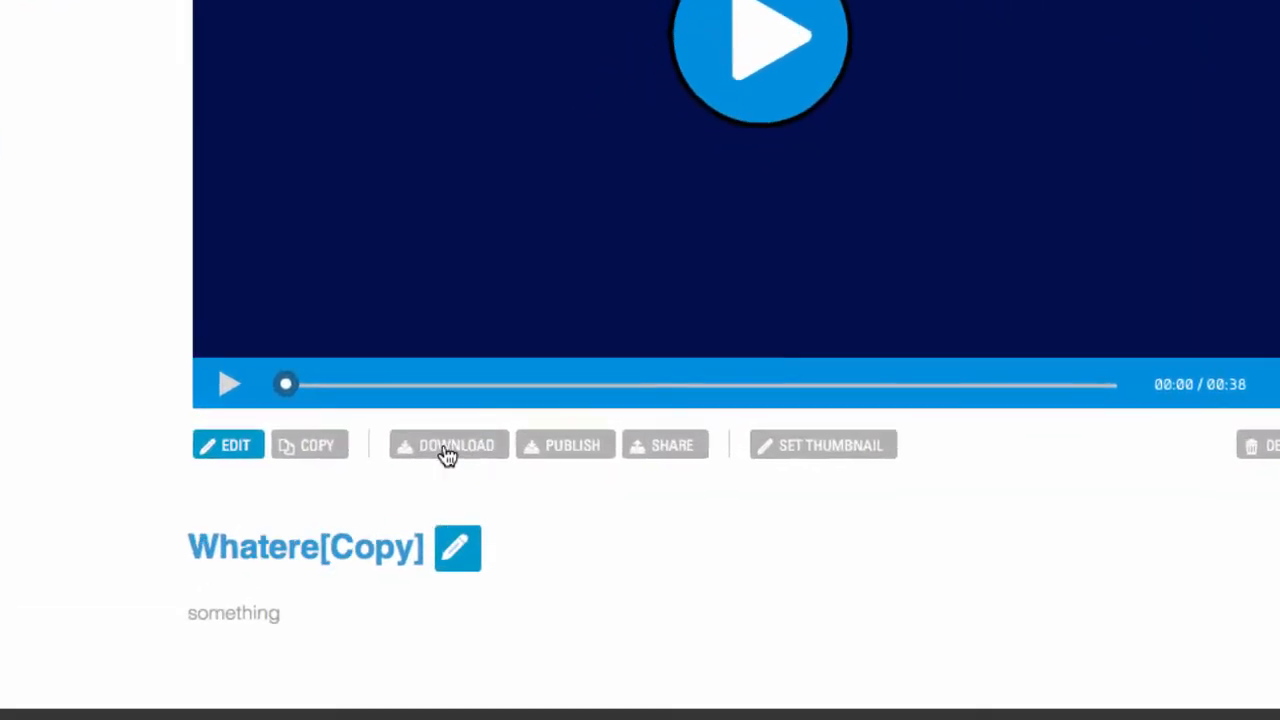
{"action": "left_click", "coordinate": [486, 391]}
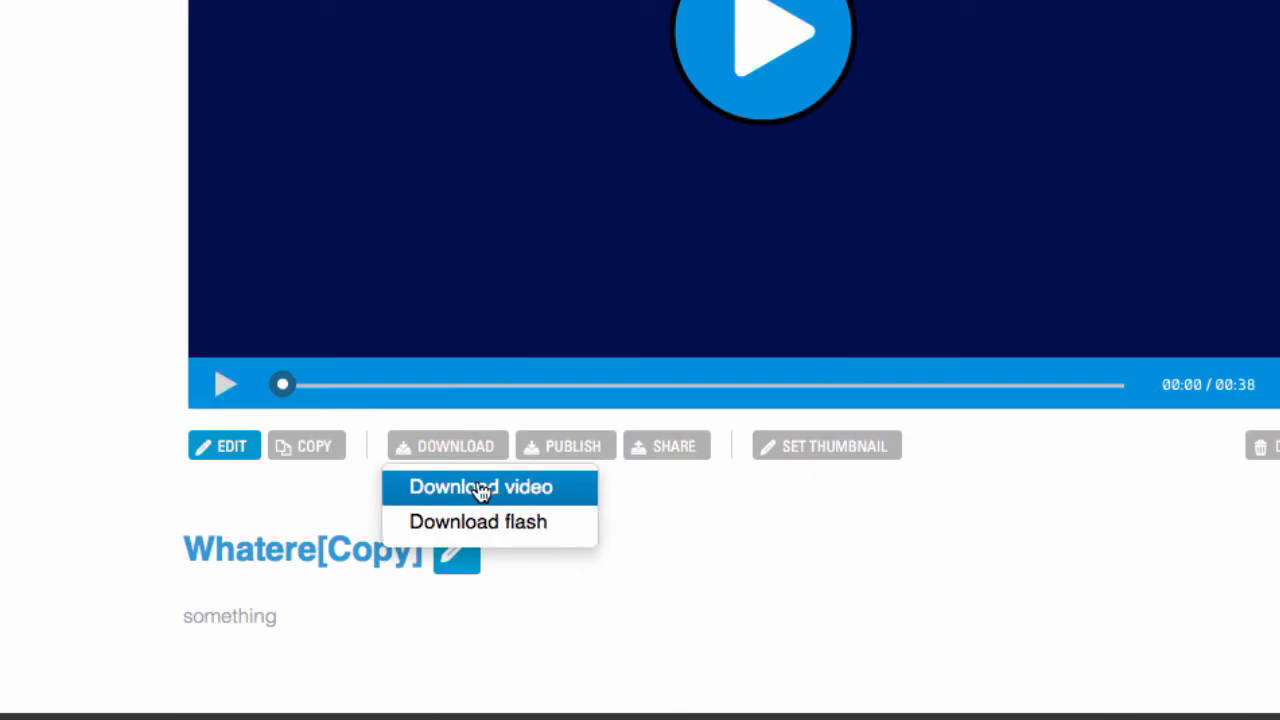
{"action": "left_click", "coordinate": [445, 492]}
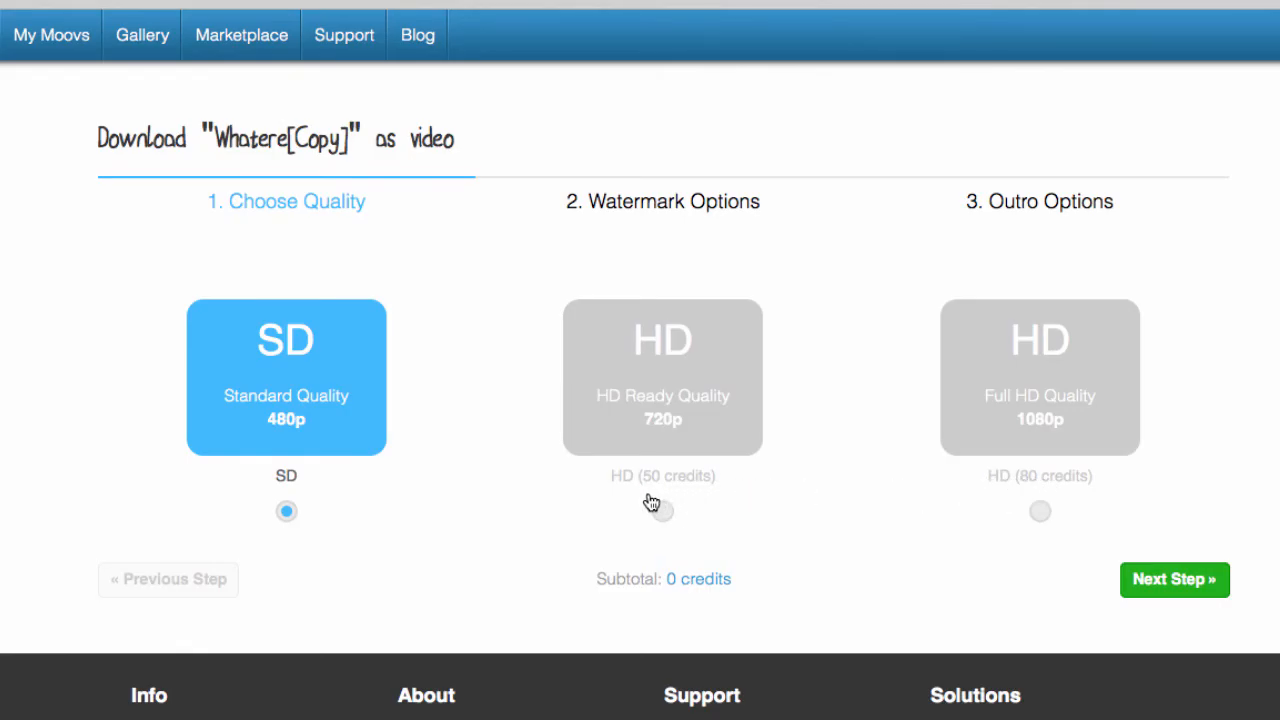
Step: Finish the video export with Standard Quality 480p, the large Moovly watermark and the Moovly outro
{"action": "left_click", "coordinate": [1175, 588]}
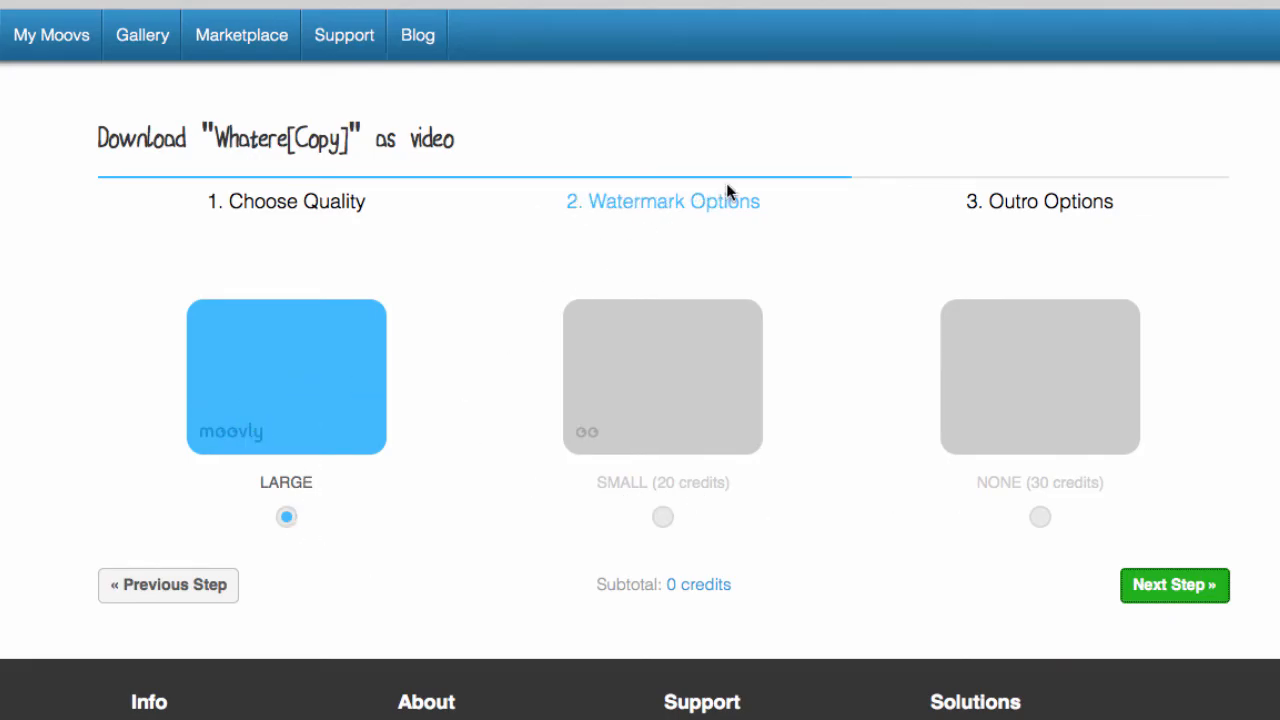
{"action": "left_click", "coordinate": [1162, 588]}
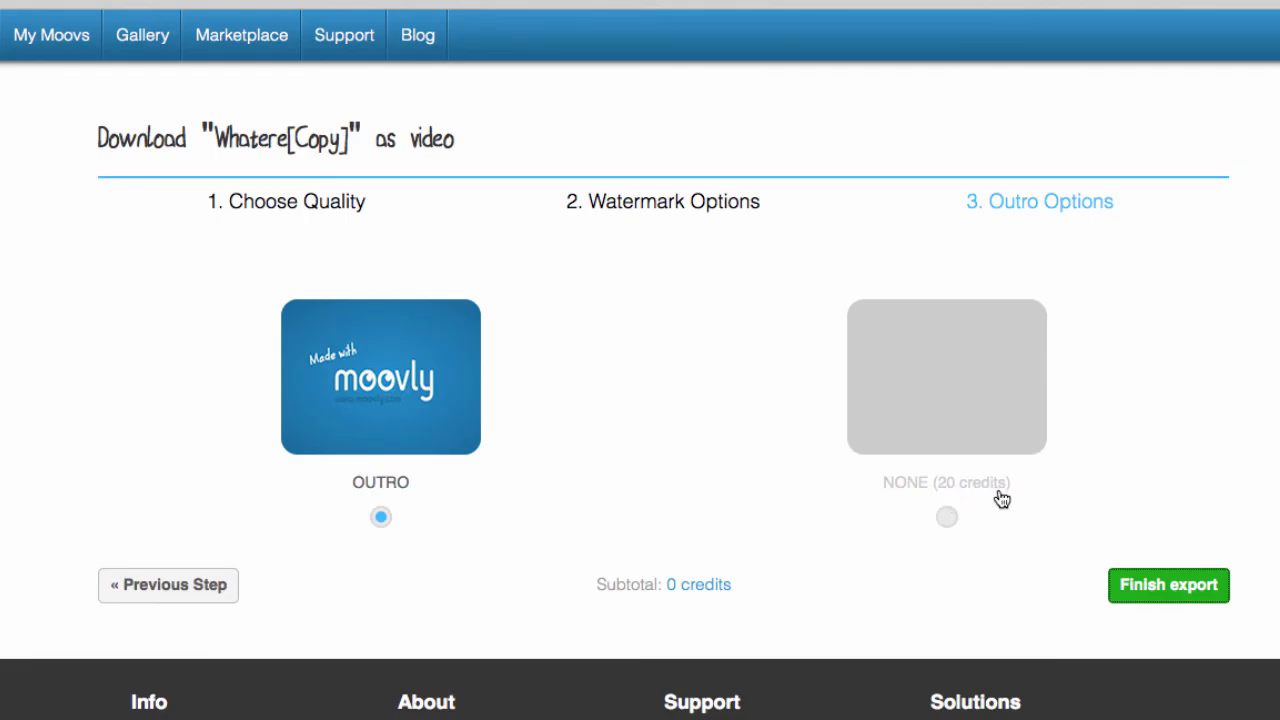
{"action": "left_click_drag", "start_coordinate": [660, 584], "coordinate": [737, 589]}
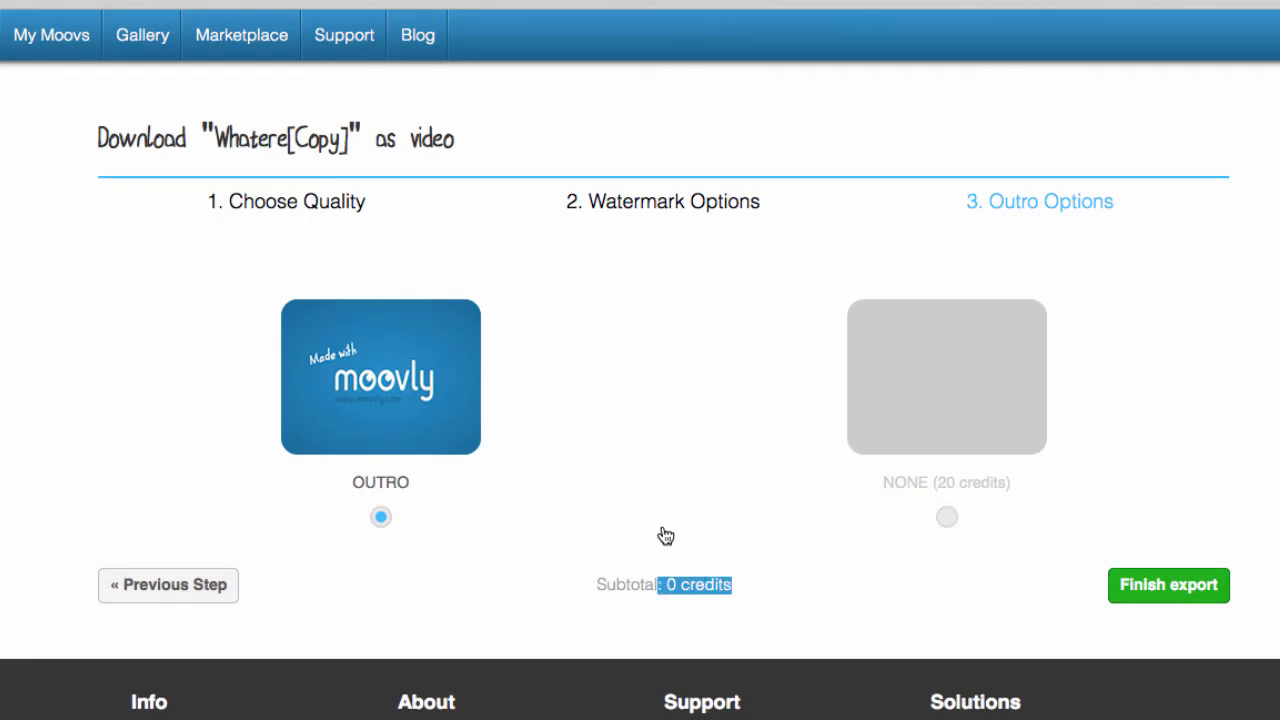
{"action": "left_click", "coordinate": [661, 535]}
{"action": "left_click", "coordinate": [1187, 592]}
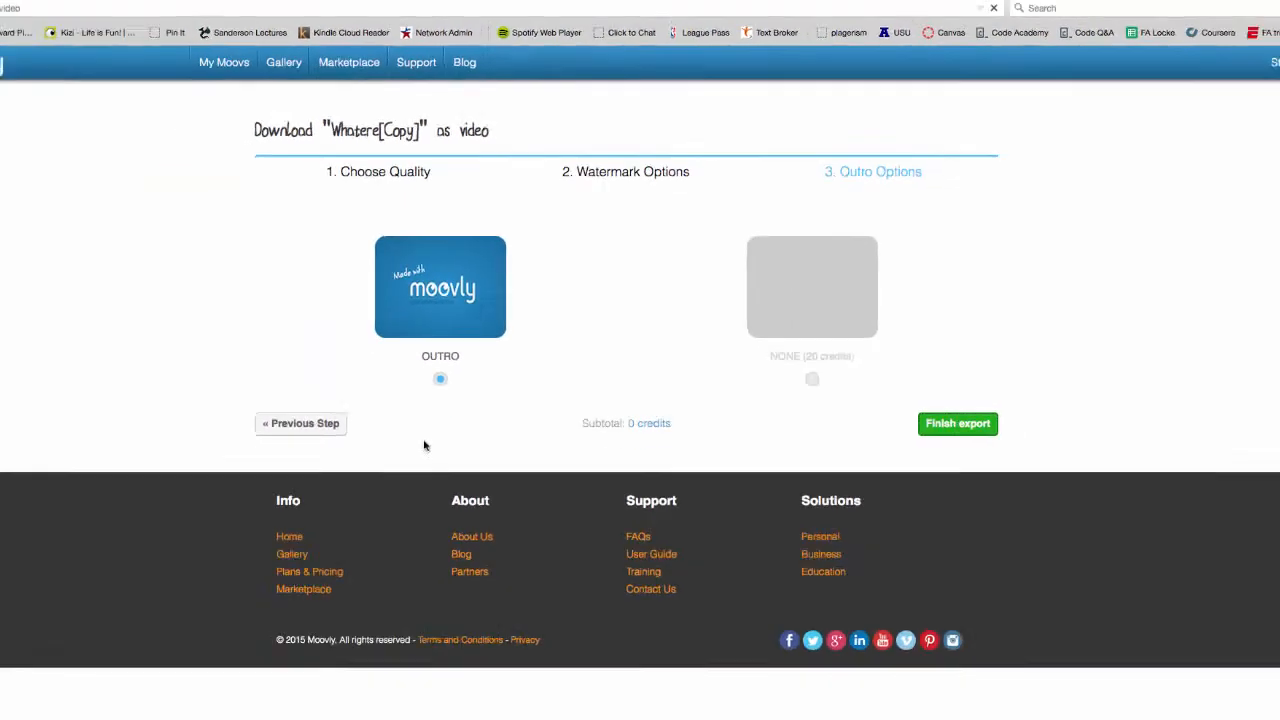